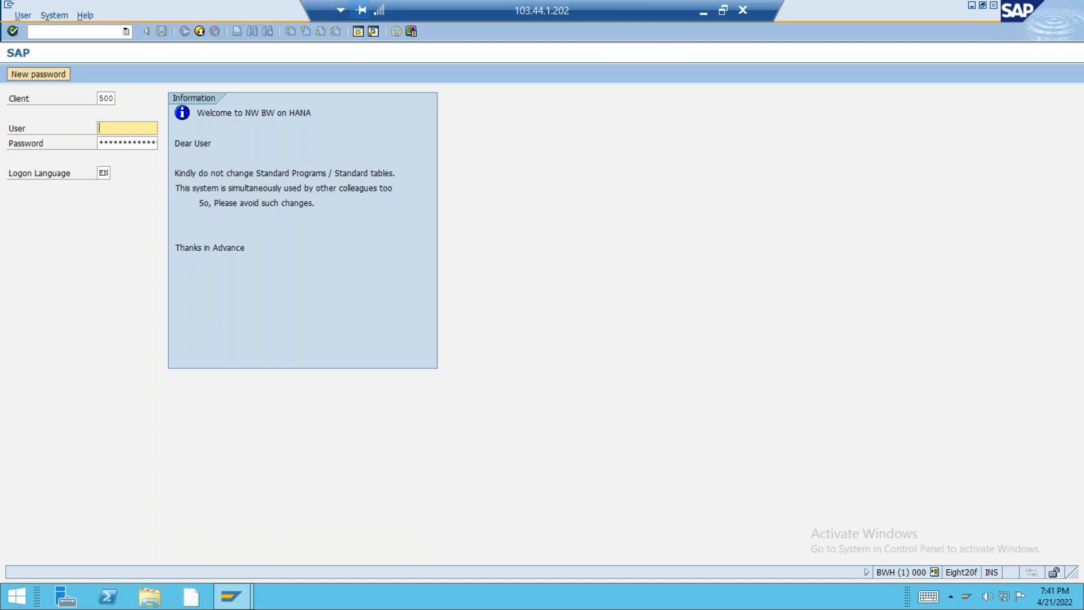
Log on to client 500 with the saved user name and the account password.
{"action": "key", "text": "Down"}
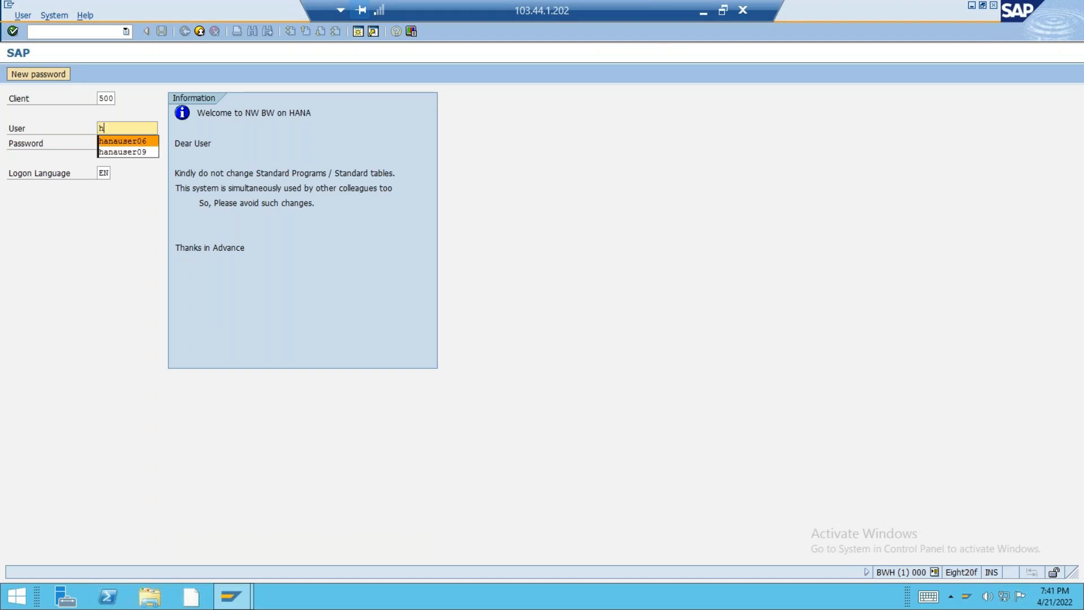
{"action": "key", "text": "Return"}
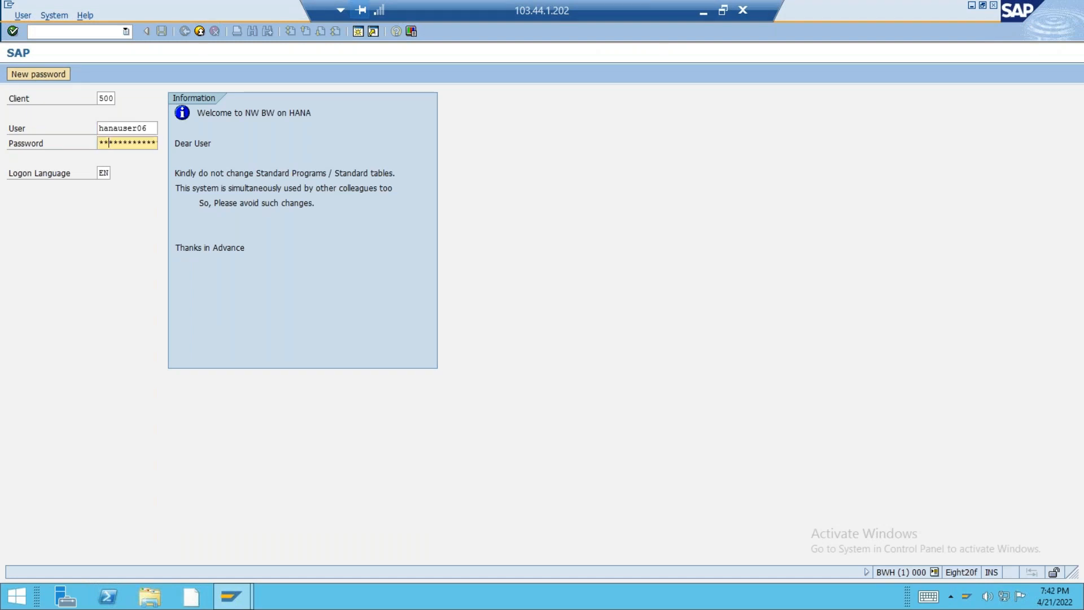
{"action": "key", "text": "Return"}
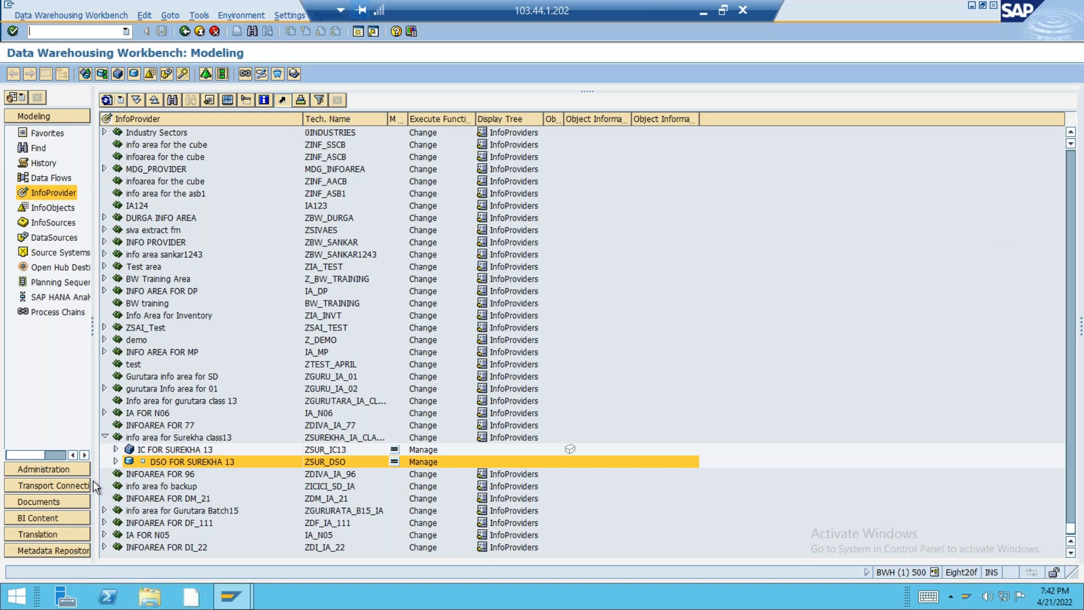
Delete the data of the DataStore object "DSO for B15" (ZGDSO_G1) under the info area for Gurutara Batch15.
{"action": "left_click", "coordinate": [104, 510]}
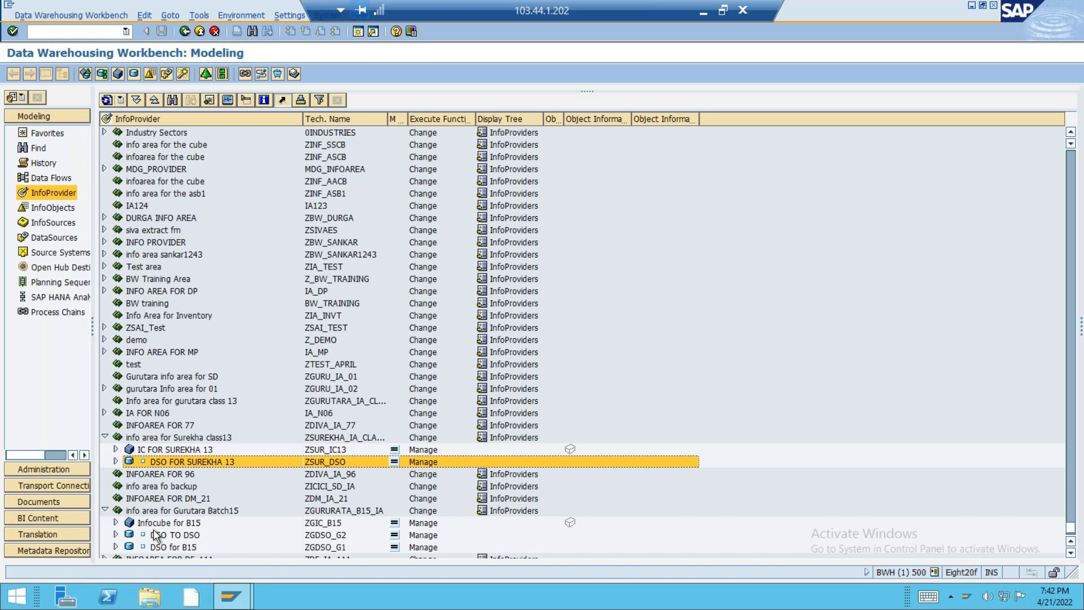
{"action": "left_click", "coordinate": [179, 535]}
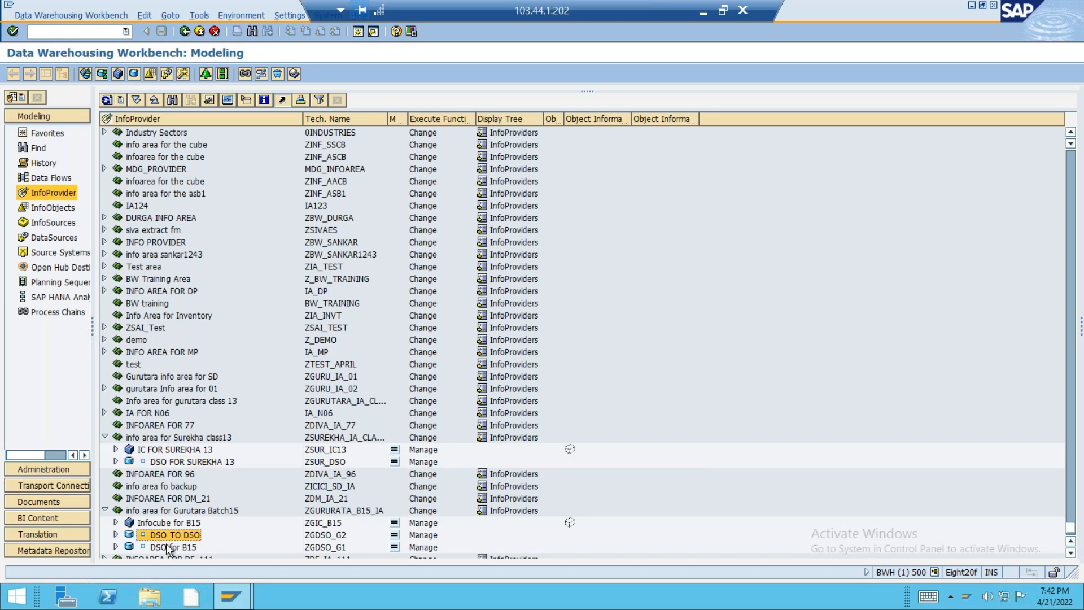
{"action": "left_click", "coordinate": [168, 547]}
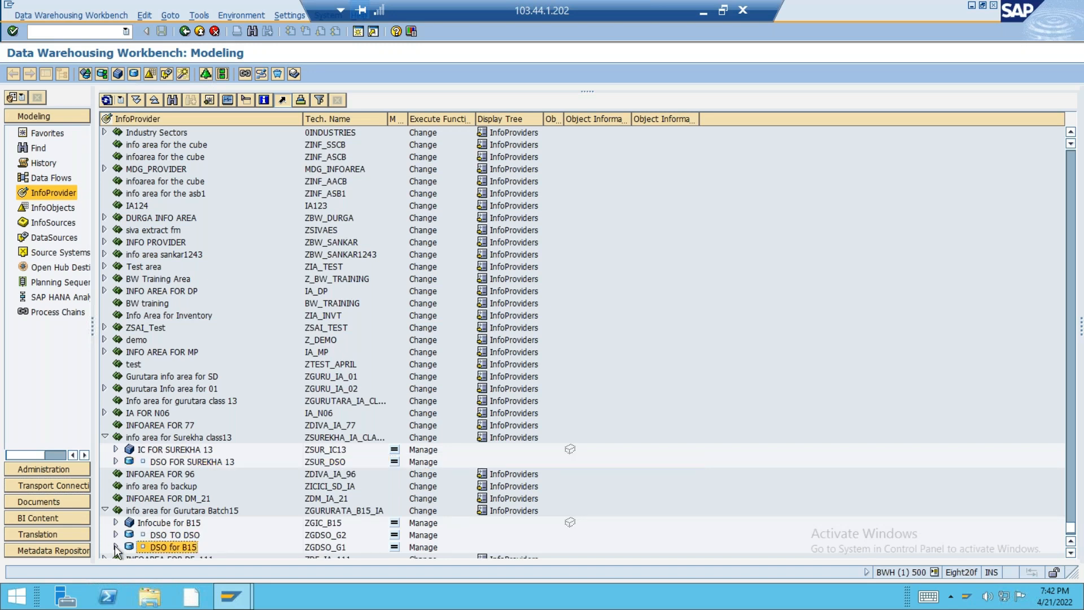
{"action": "left_click", "coordinate": [115, 547]}
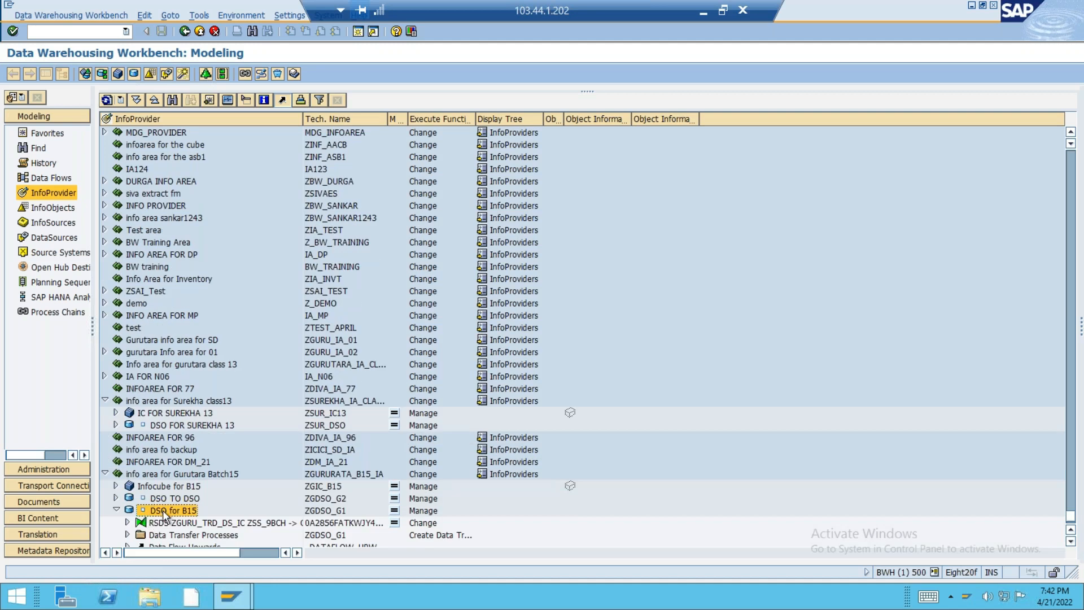
{"action": "right_click", "coordinate": [164, 514]}
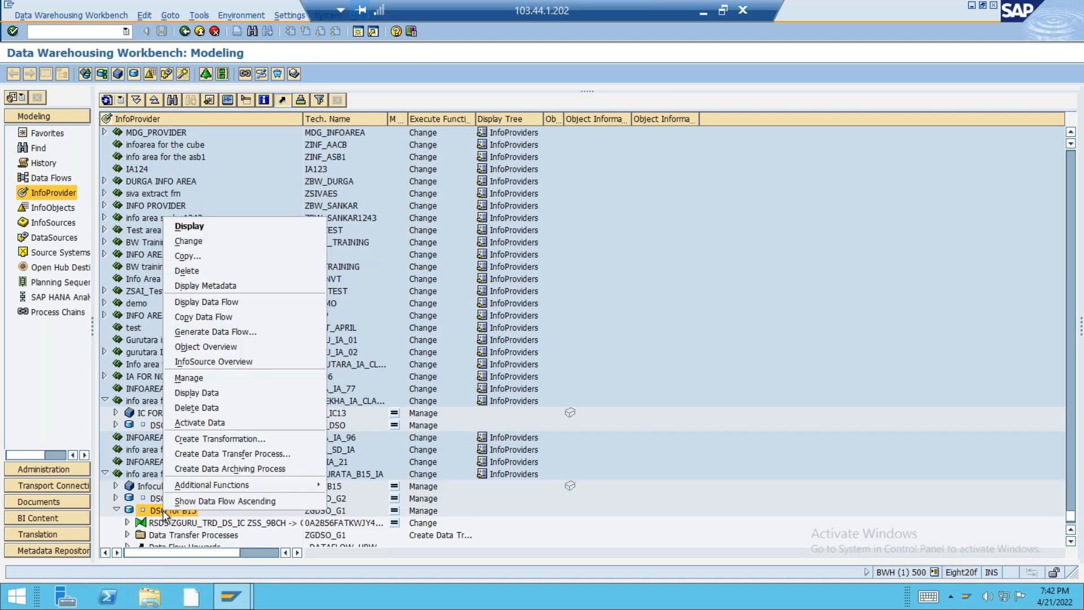
{"action": "left_click", "coordinate": [219, 405]}
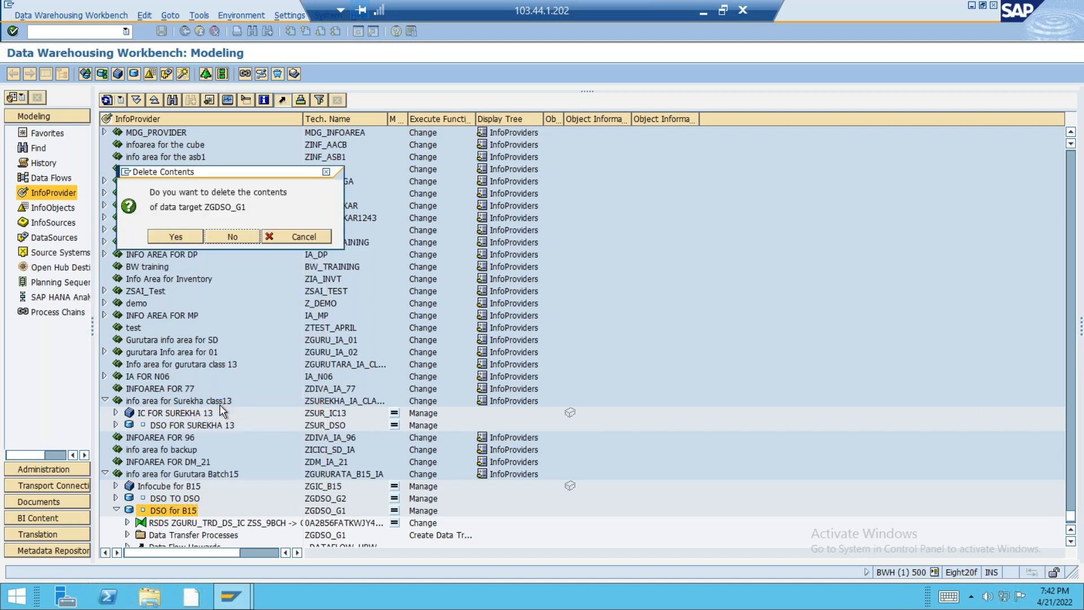
{"action": "left_click", "coordinate": [172, 238]}
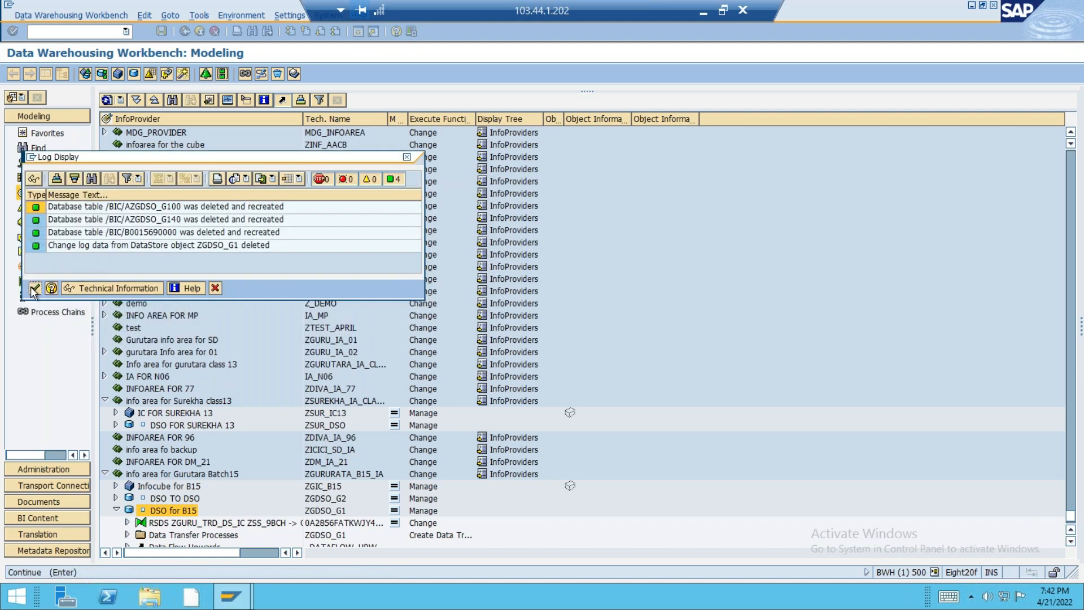
{"action": "left_click", "coordinate": [34, 289]}
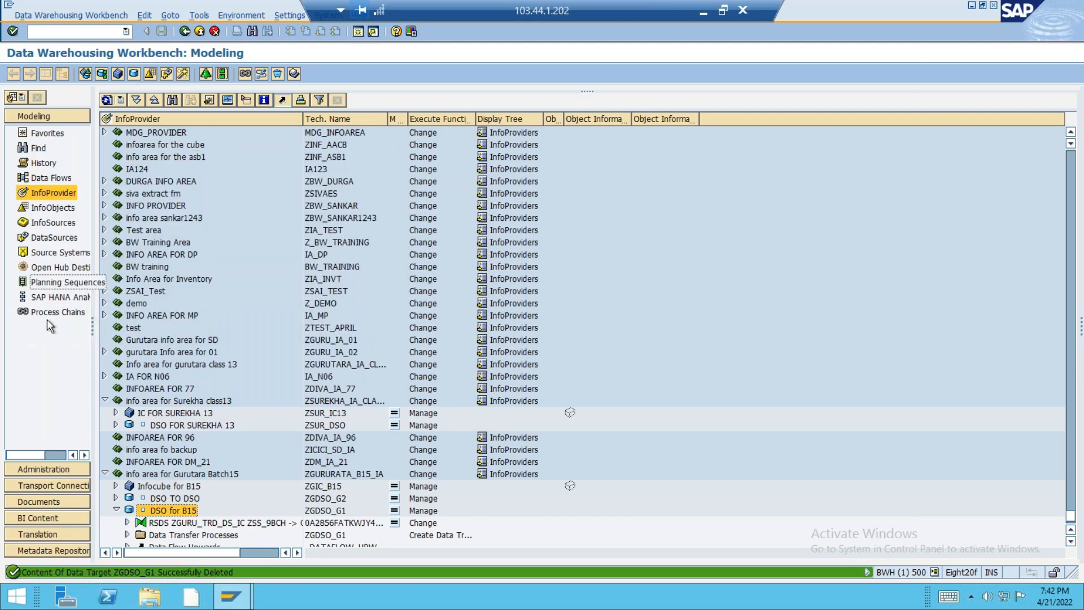
Delete both PSA requests of the DataSource "FF DS for TRD B15" beneath the DSO for B15 transformation.
{"action": "left_click", "coordinate": [128, 523]}
{"action": "left_click", "coordinate": [172, 535]}
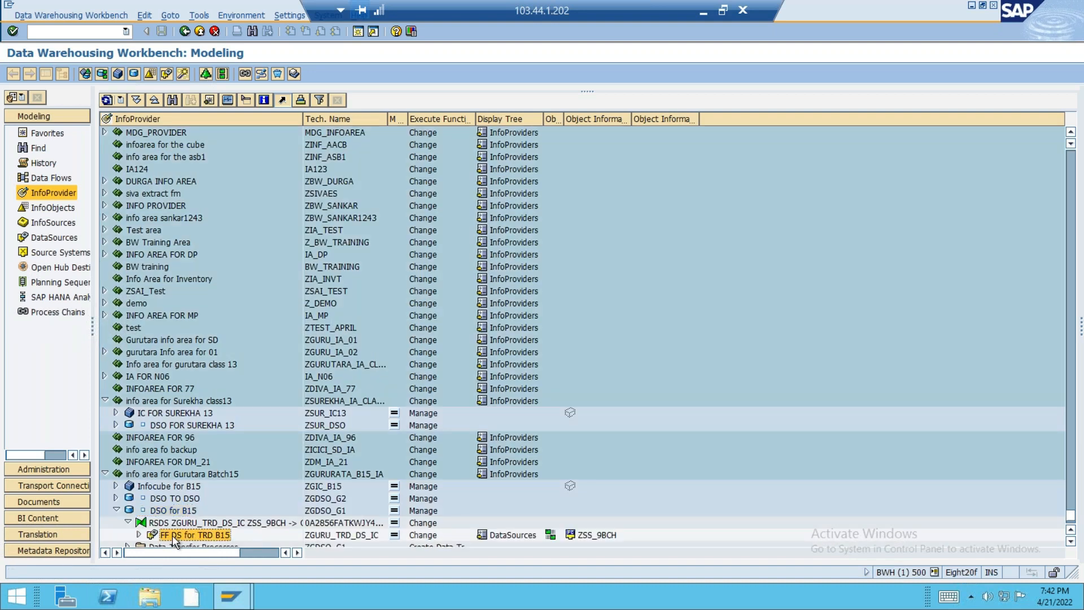
{"action": "right_click", "coordinate": [172, 535]}
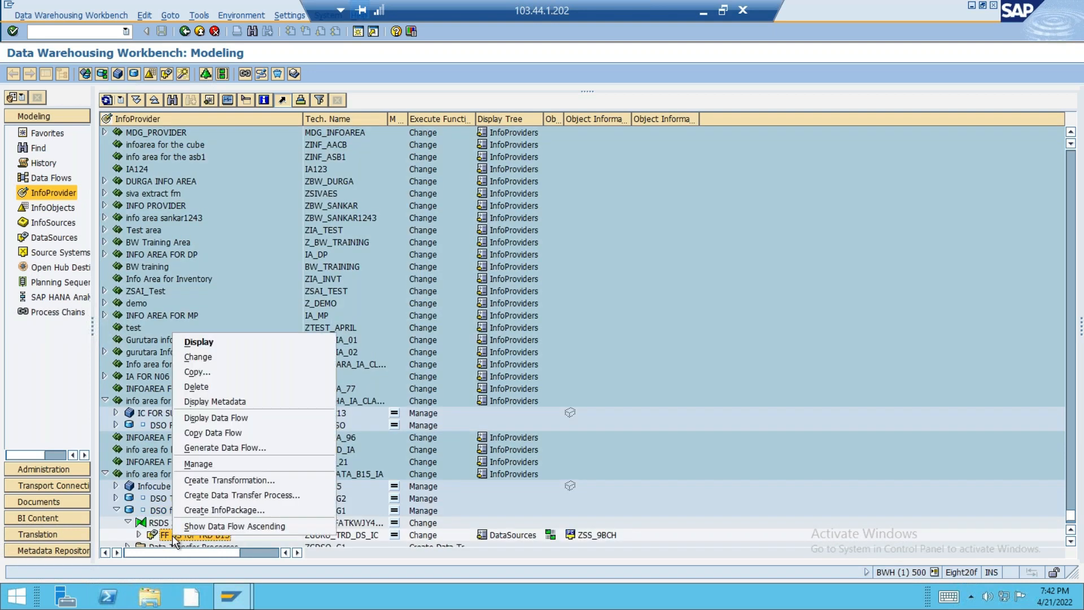
{"action": "left_click", "coordinate": [237, 463]}
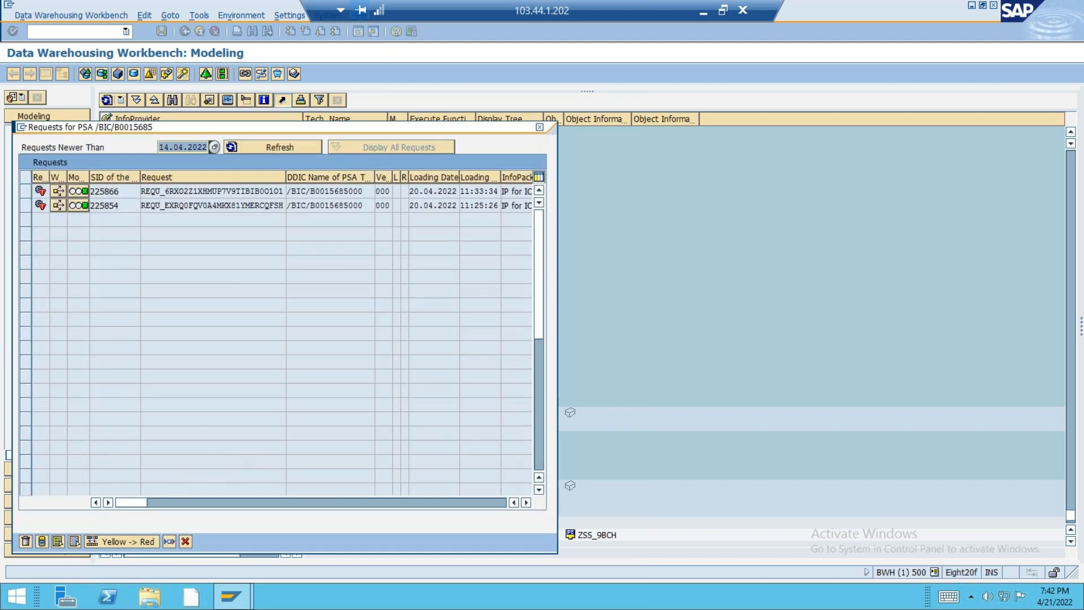
{"action": "left_click", "coordinate": [26, 194]}
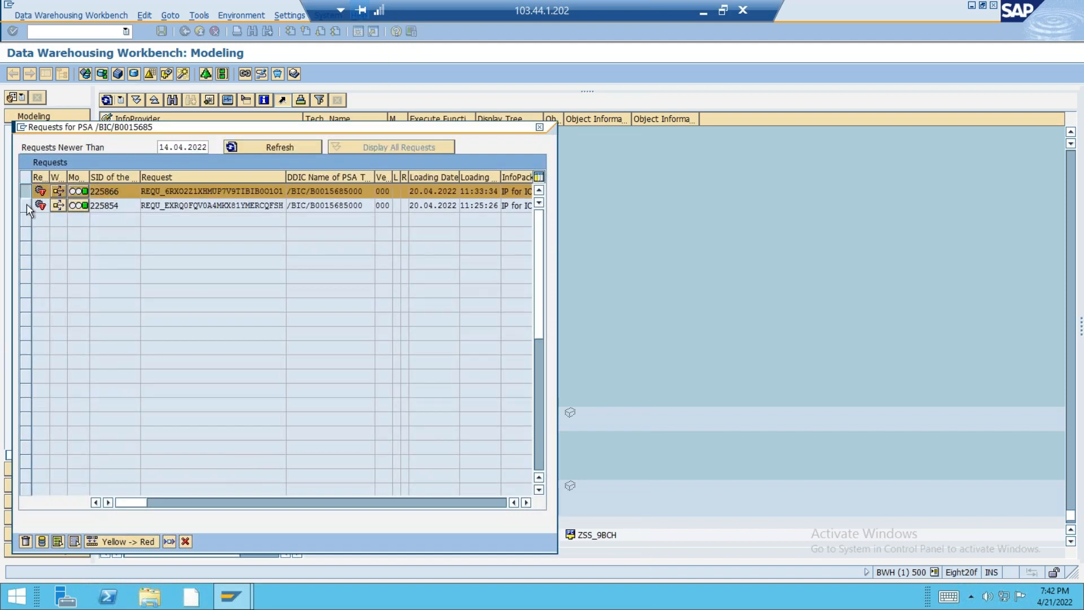
{"action": "left_click", "coordinate": [26, 204], "text": "ctrl"}
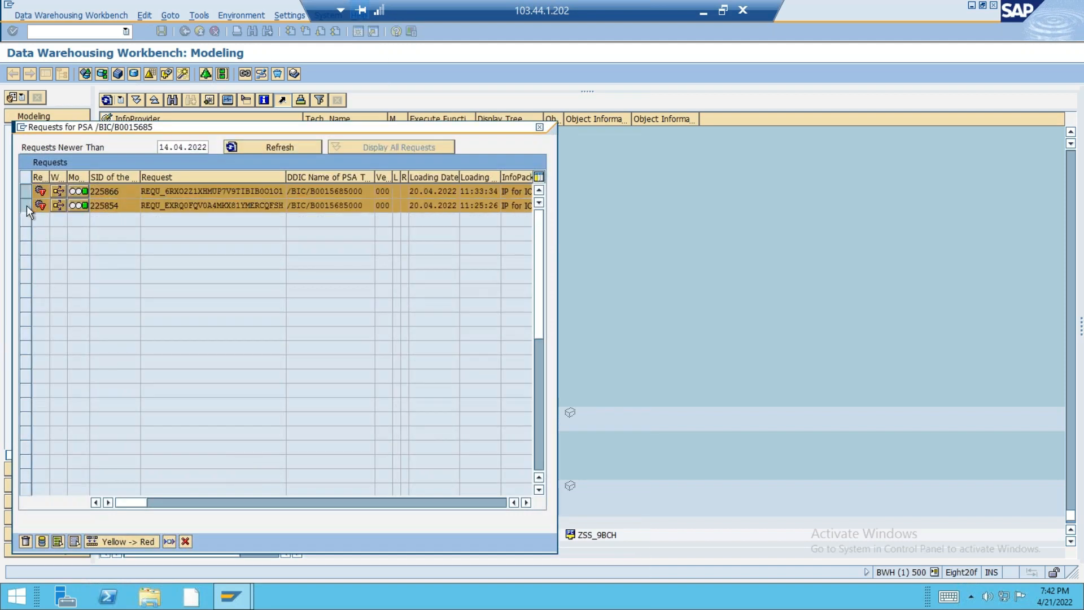
{"action": "left_click", "coordinate": [26, 542]}
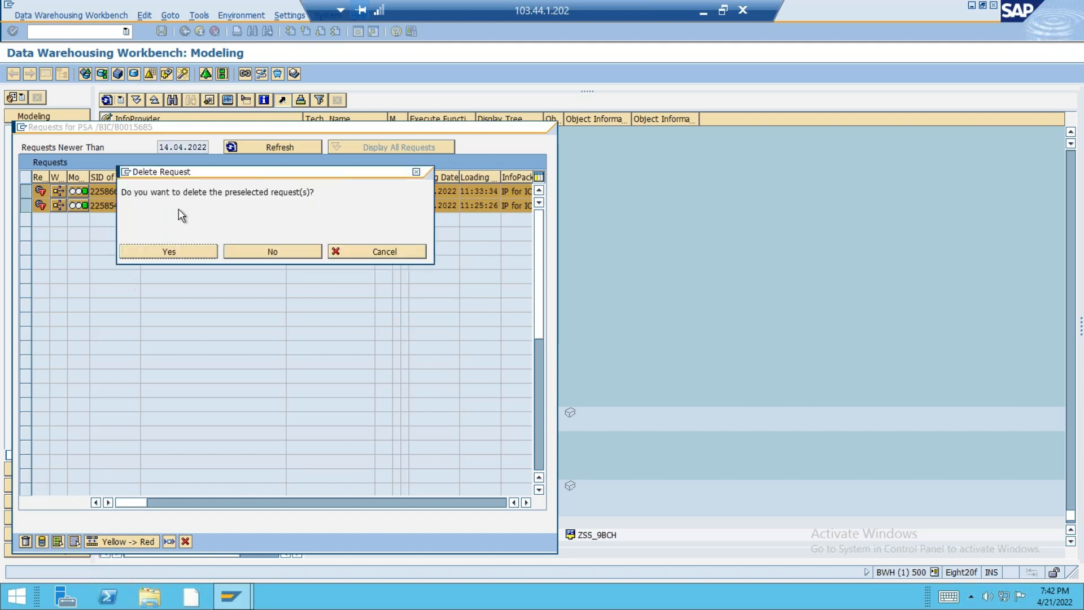
{"action": "left_click", "coordinate": [187, 252]}
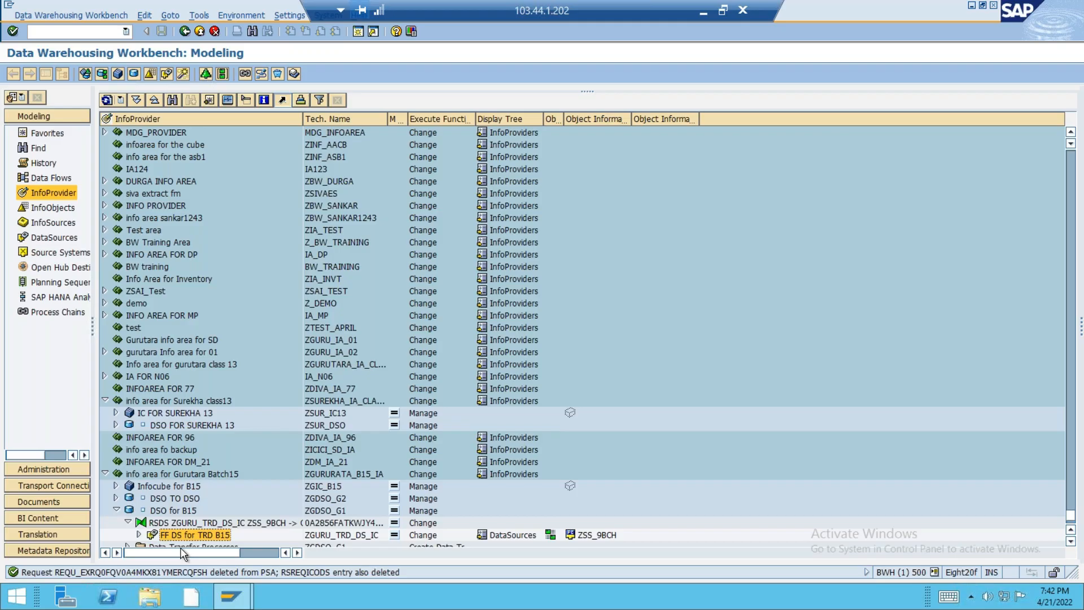
Open DSO_Chnage records.csv from the desktop's BATCH 15 folder in Excel and dismiss the Office activation wizard.
{"action": "key", "text": "super+d"}
{"action": "double_click", "coordinate": [289, 172]}
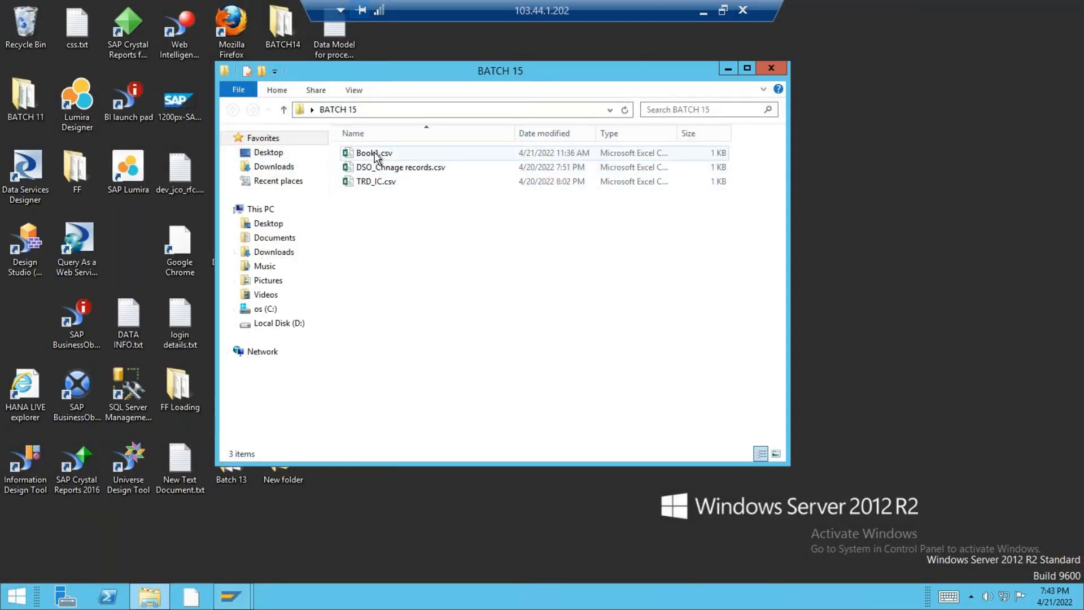
{"action": "left_click", "coordinate": [392, 170]}
{"action": "double_click", "coordinate": [393, 169]}
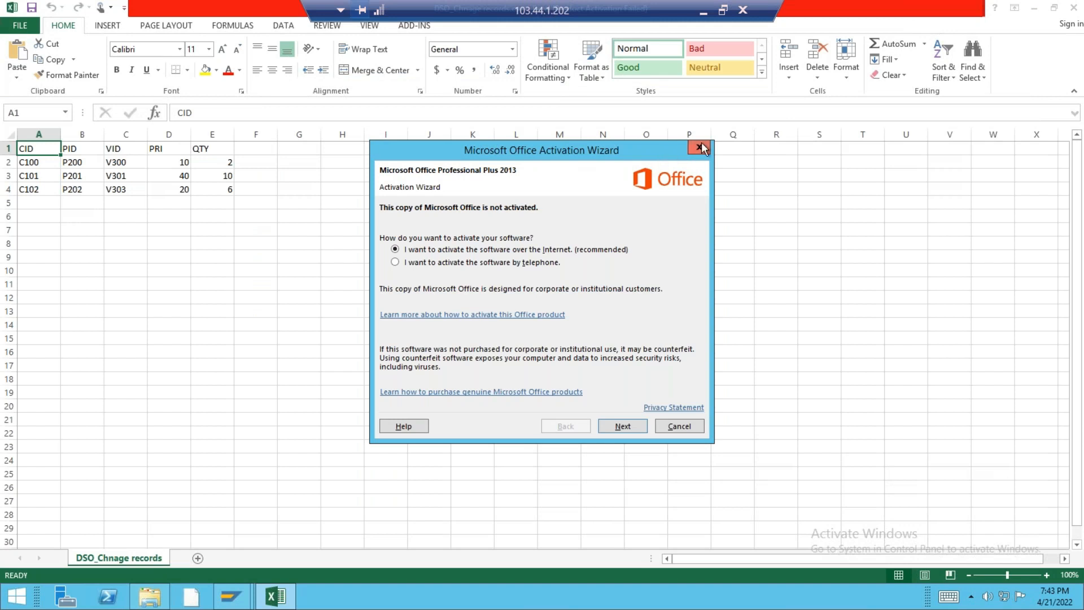
{"action": "left_click", "coordinate": [699, 148]}
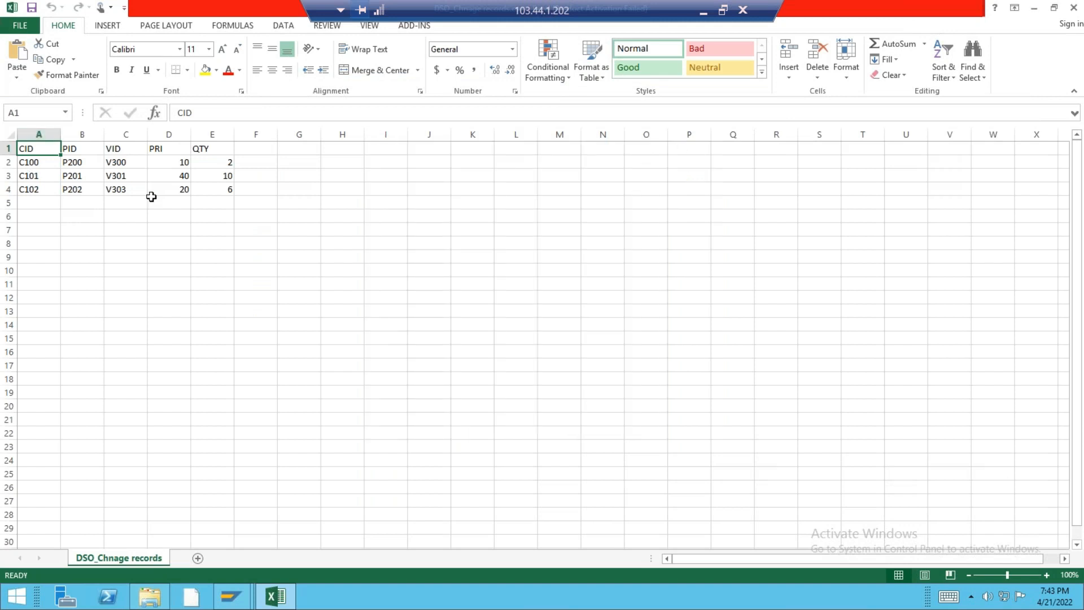
Clear the records below the C100 row and save the file, keeping the CSV format.
{"action": "left_click_drag", "start_coordinate": [34, 176], "coordinate": [240, 195]}
{"action": "key", "text": "Delete"}
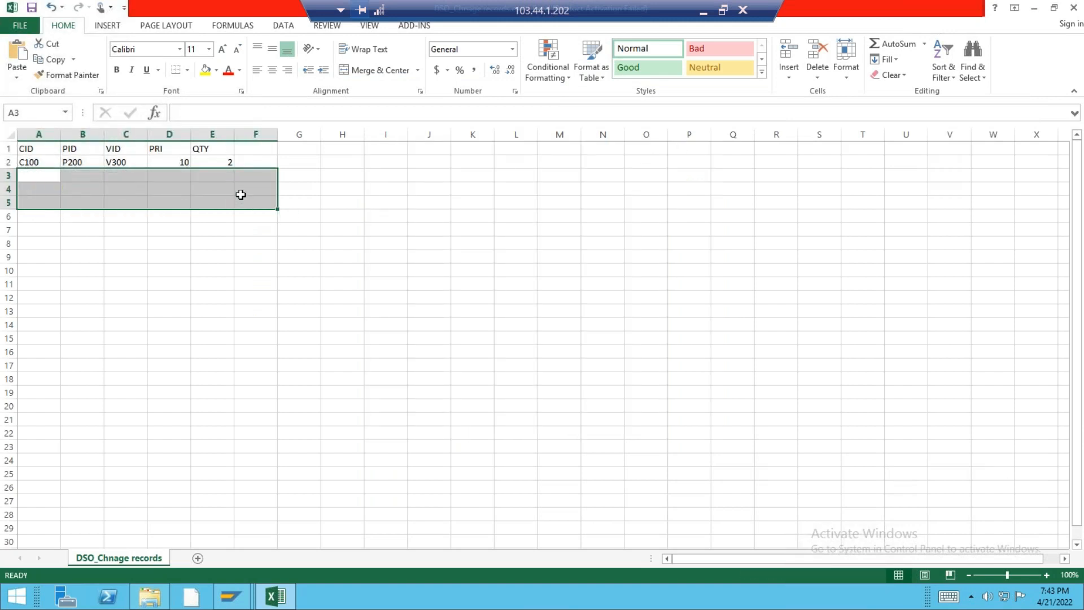
{"action": "left_click", "coordinate": [178, 264]}
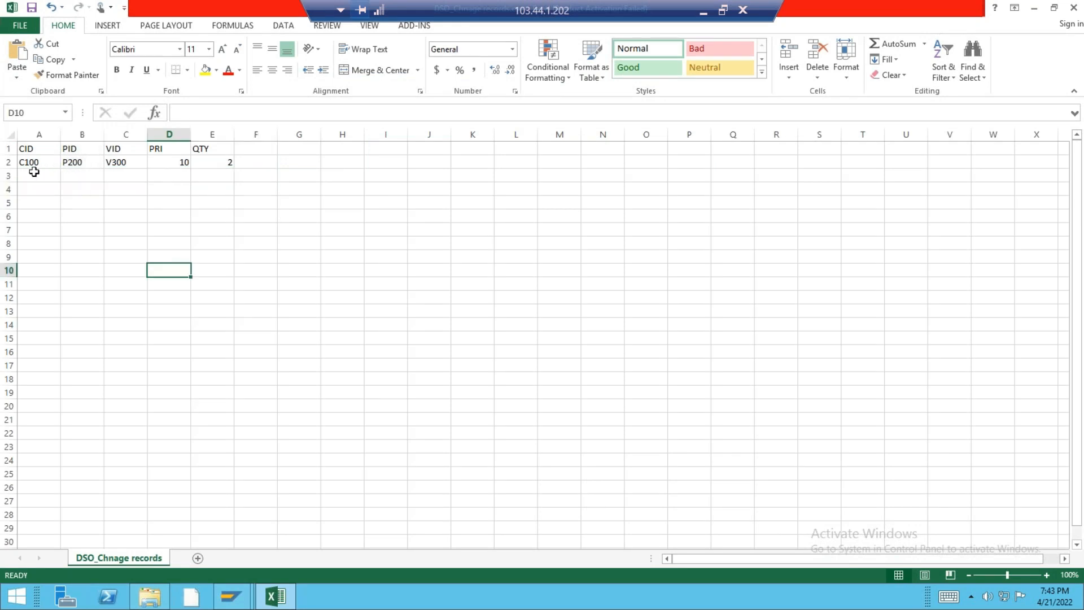
{"action": "left_click", "coordinate": [32, 8]}
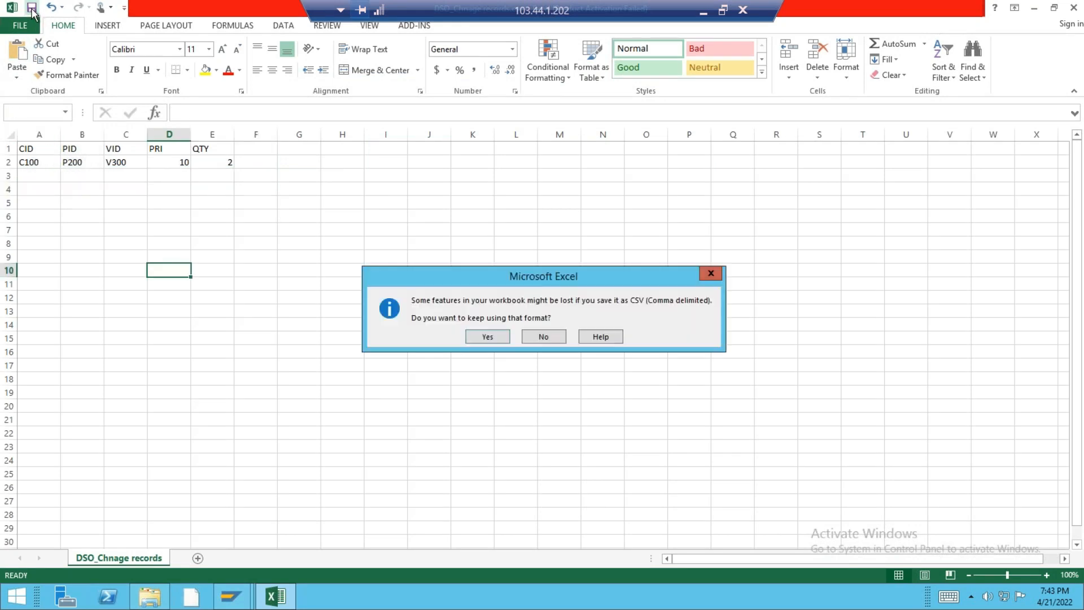
{"action": "left_click", "coordinate": [490, 336]}
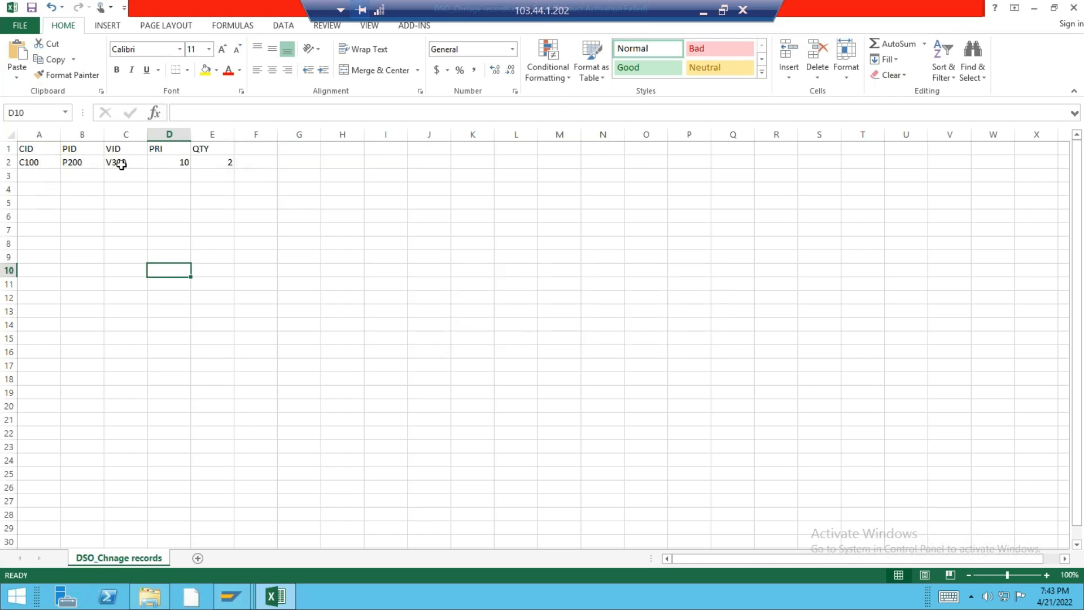
{"action": "left_click", "coordinate": [178, 163]}
{"action": "left_click", "coordinate": [226, 163]}
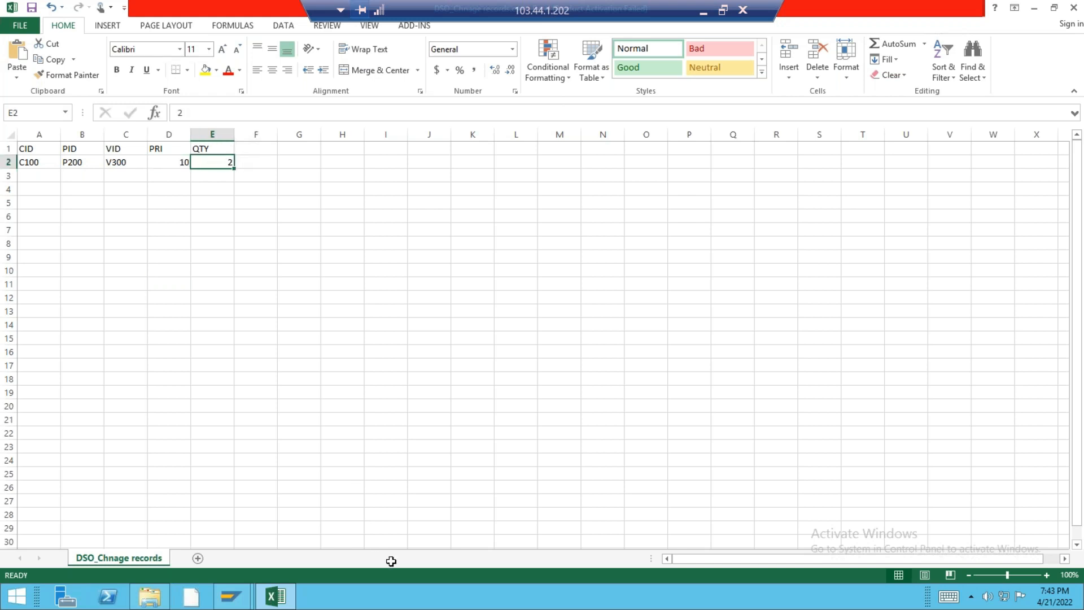
Switch to SAP, open the InfoPackage "IP for IC B15" and choose DSO_Chnage records.csv as its extraction file.
{"action": "left_click", "coordinate": [230, 600]}
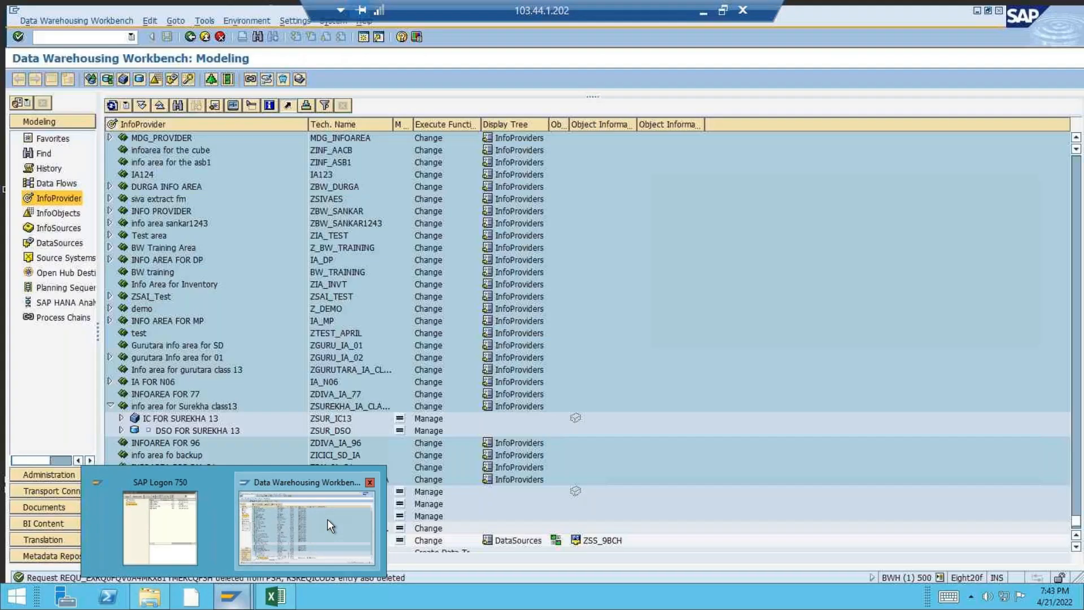
{"action": "left_click", "coordinate": [327, 520]}
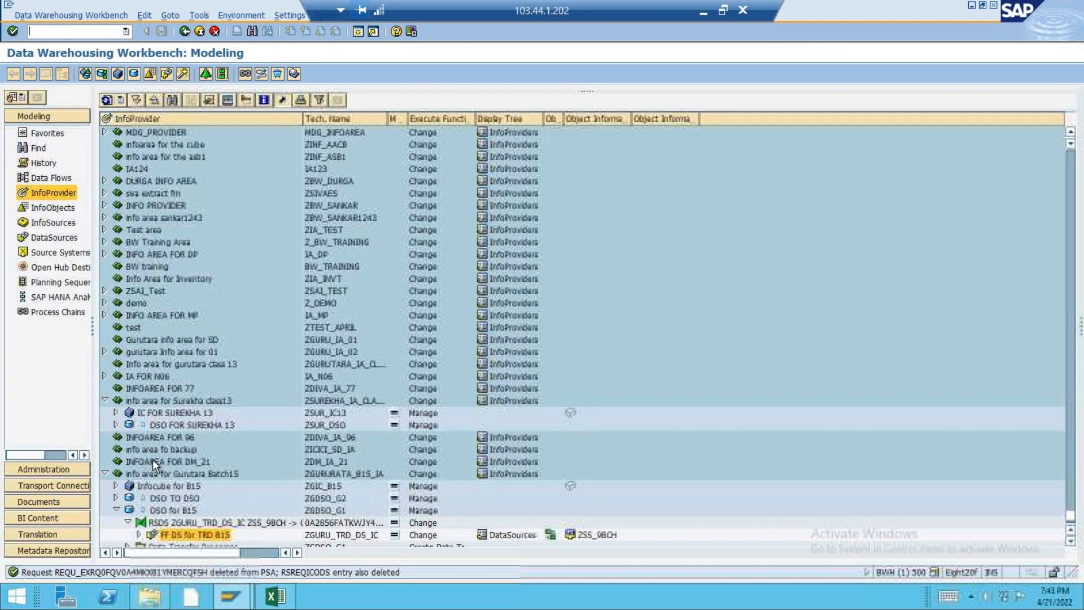
{"action": "left_click", "coordinate": [139, 534]}
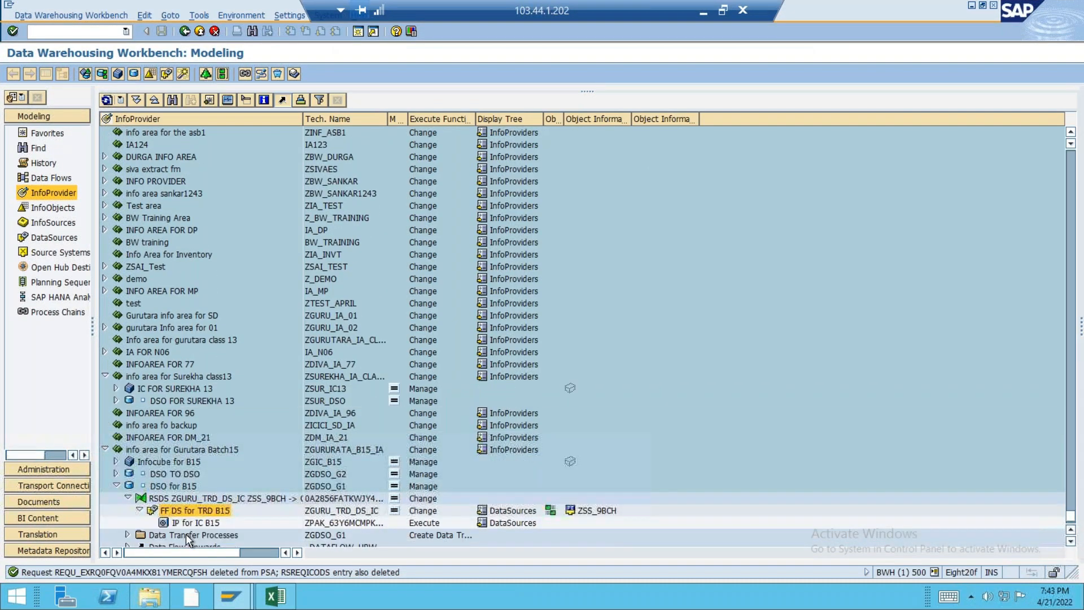
{"action": "double_click", "coordinate": [196, 520]}
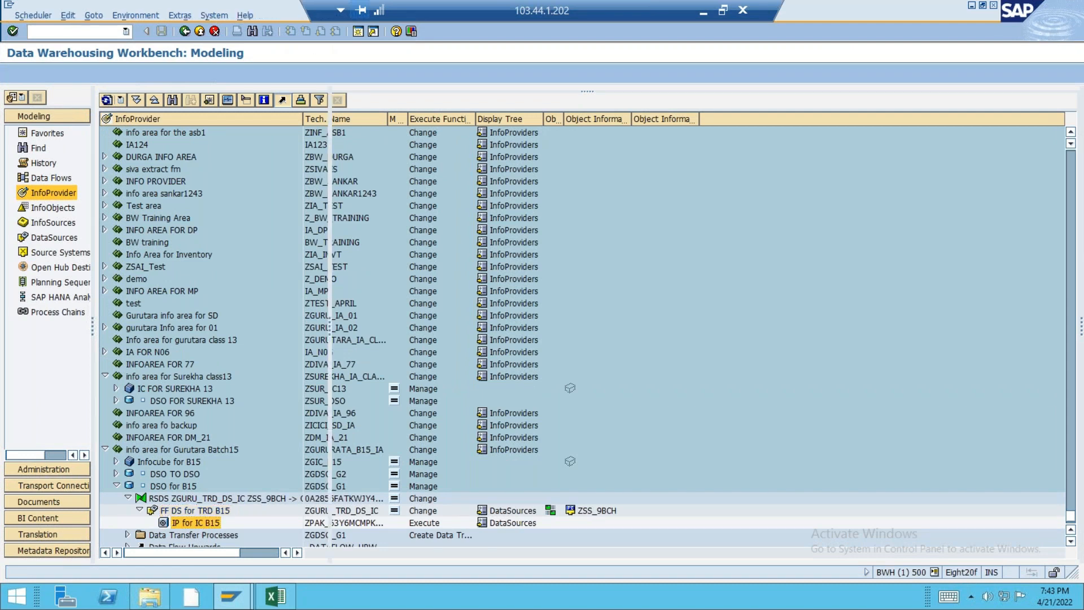
{"action": "left_click", "coordinate": [450, 190]}
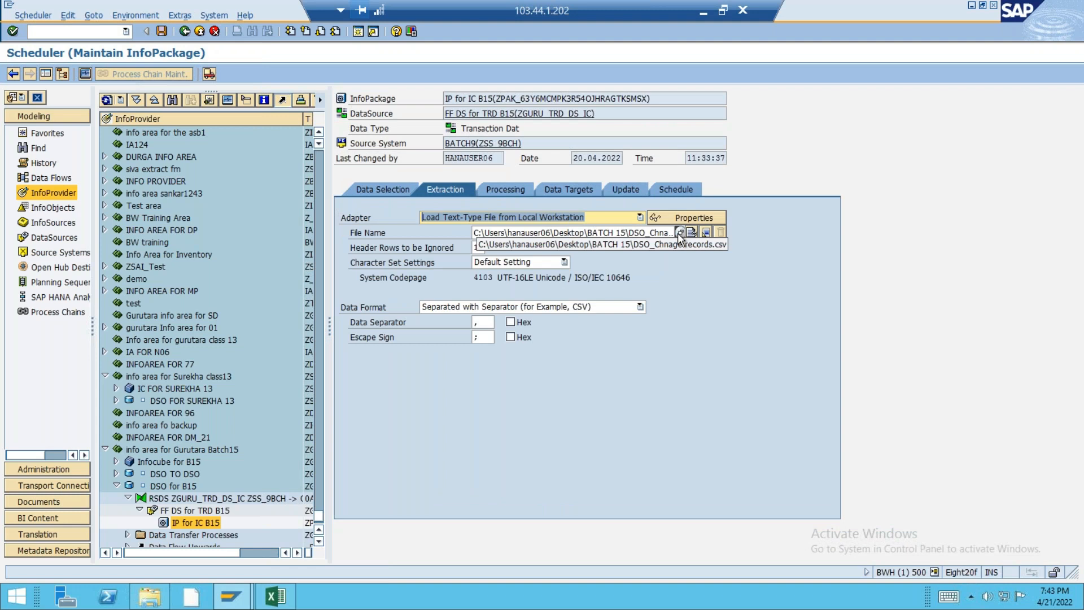
{"action": "left_click", "coordinate": [680, 233]}
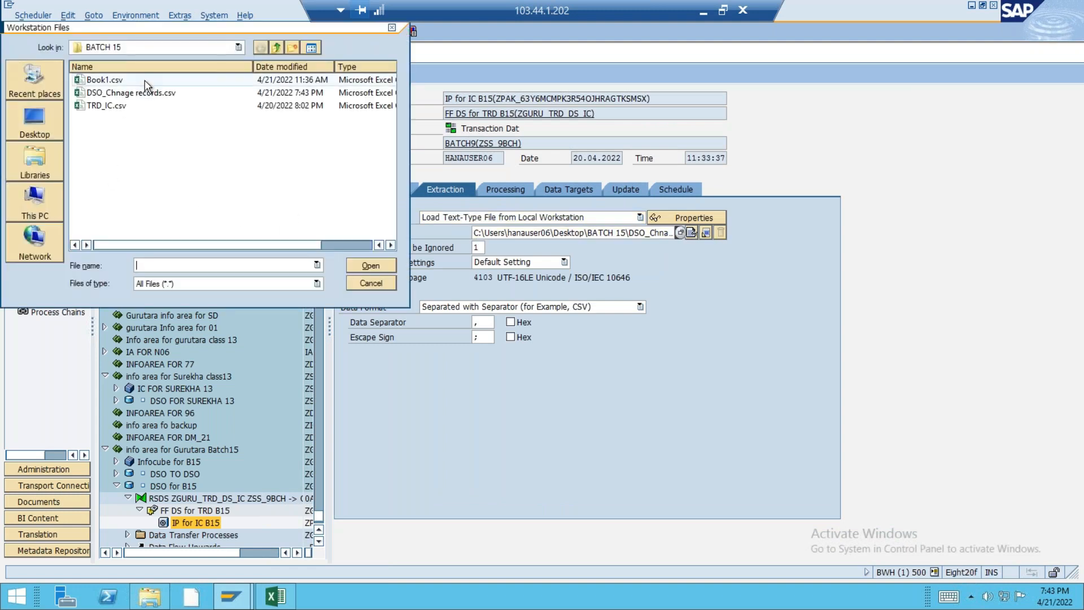
{"action": "double_click", "coordinate": [148, 93]}
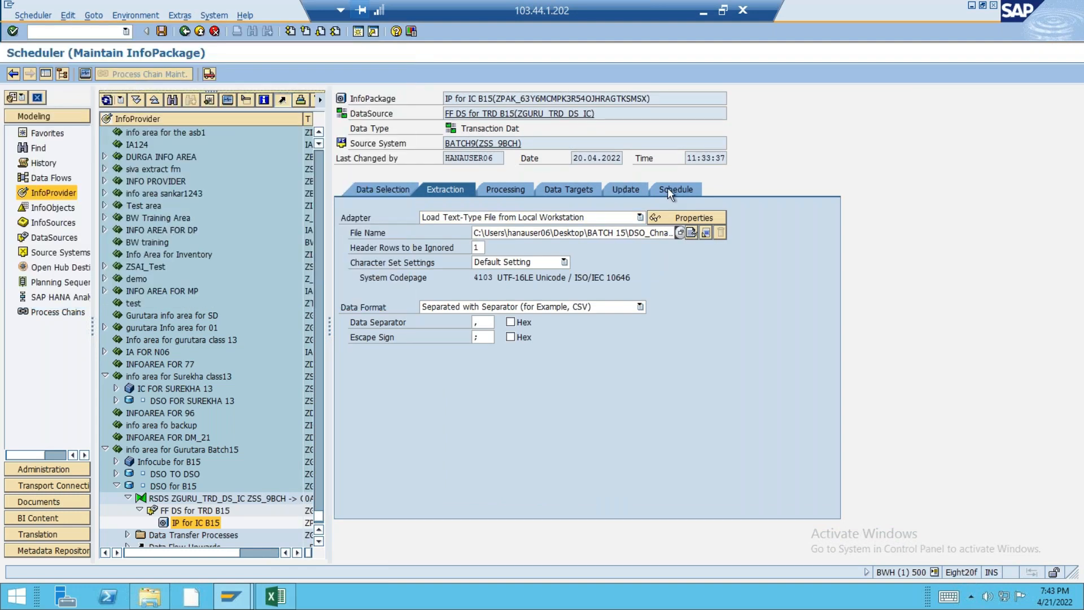
Start the InfoPackage's data load immediately and grant access to DSO_Chnage records.csv.
{"action": "left_click", "coordinate": [683, 192]}
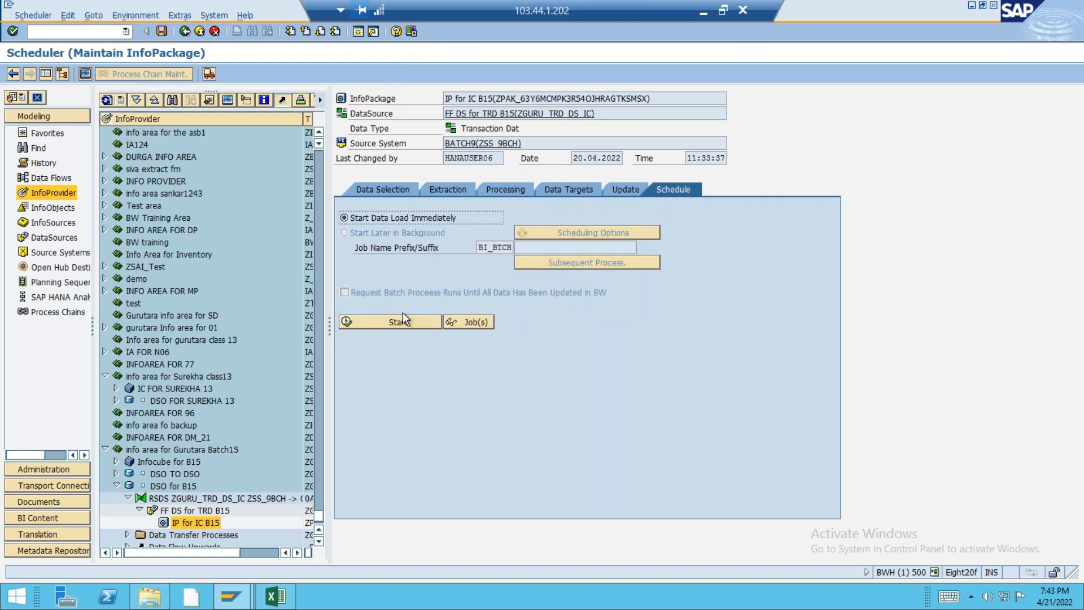
{"action": "left_click", "coordinate": [396, 319]}
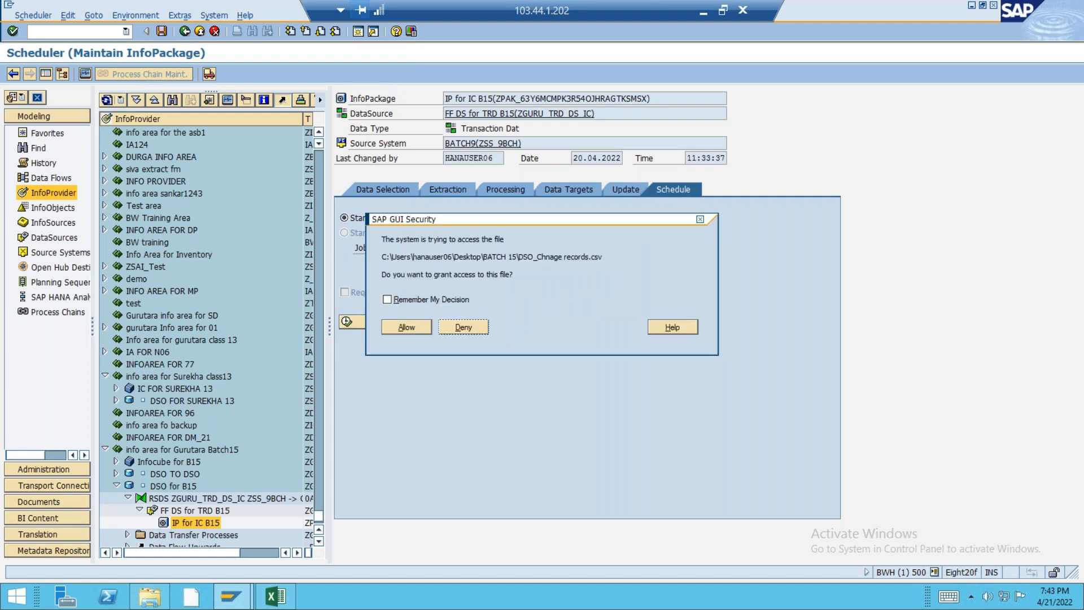
{"action": "left_click", "coordinate": [404, 327]}
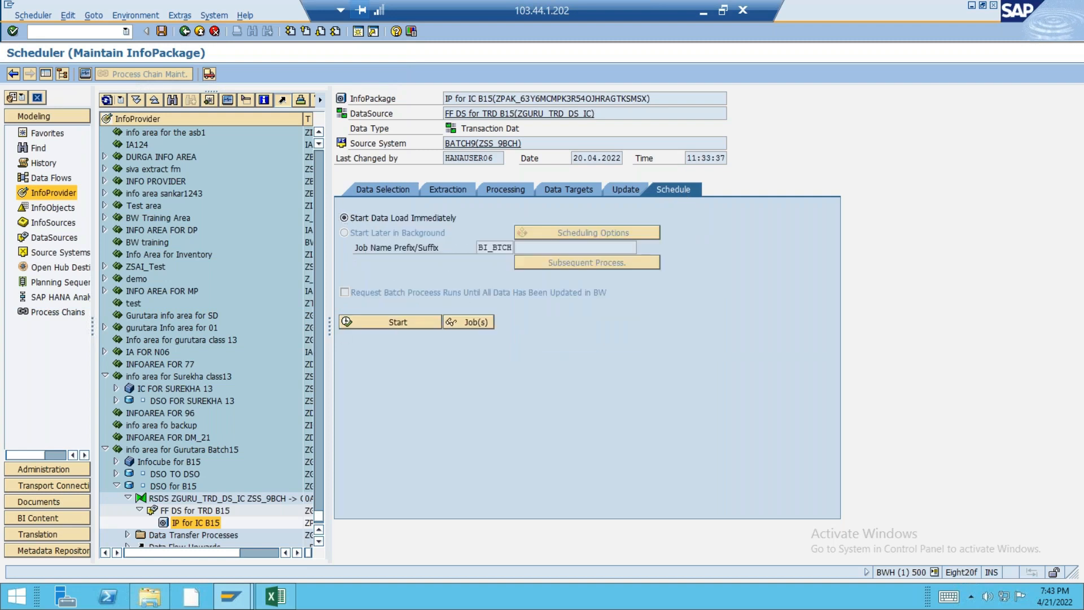
Inspect the load status of the PSA request for DataSource "FF DS for TRD B15" in the monitor, and close the request list.
{"action": "right_click", "coordinate": [175, 511]}
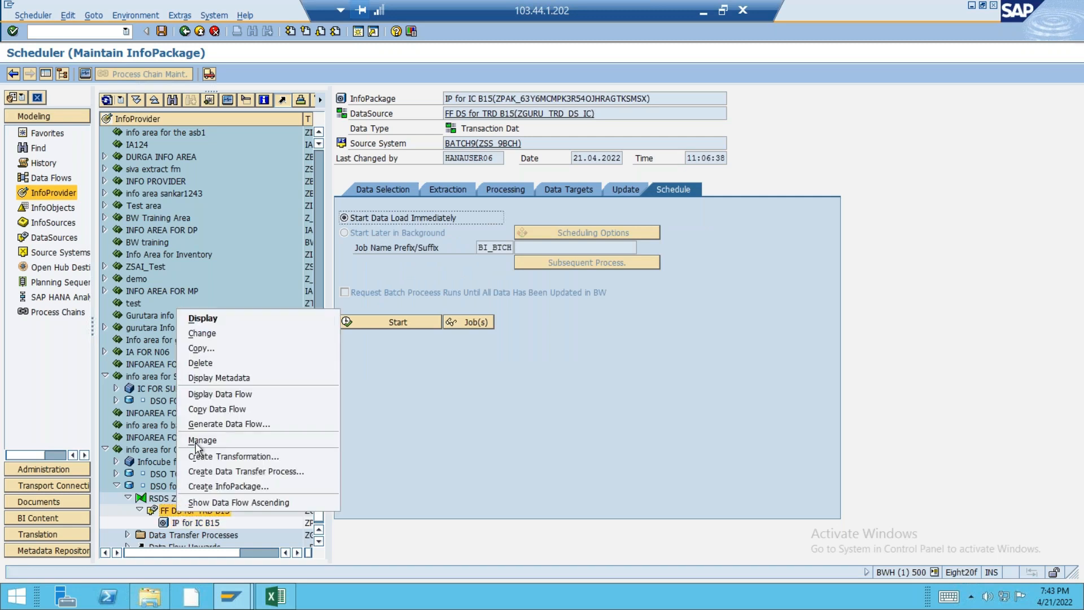
{"action": "left_click", "coordinate": [209, 439]}
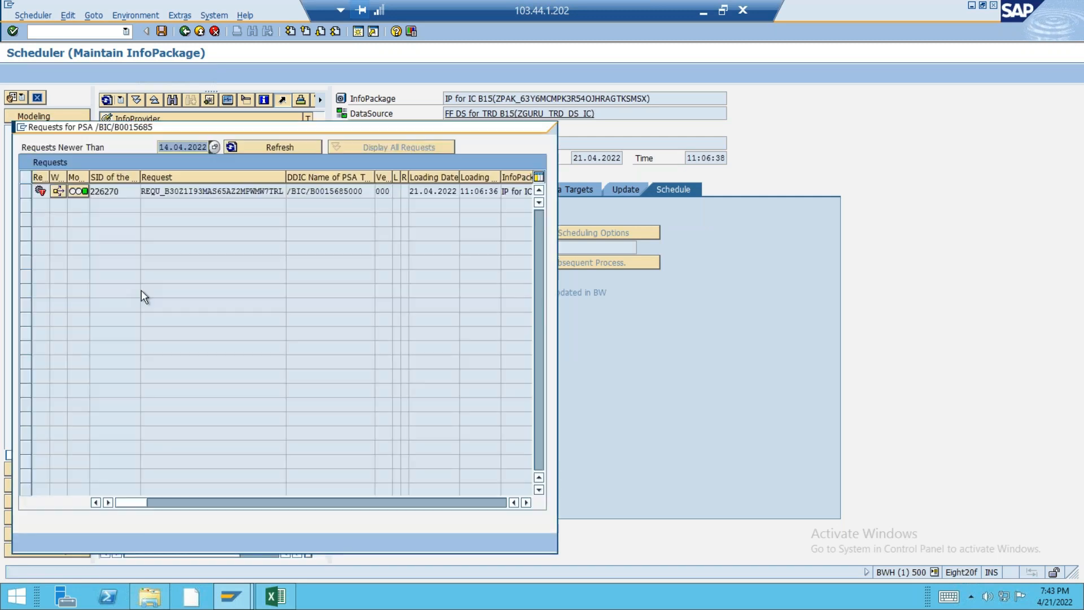
{"action": "left_click", "coordinate": [73, 191]}
{"action": "left_click", "coordinate": [154, 157]}
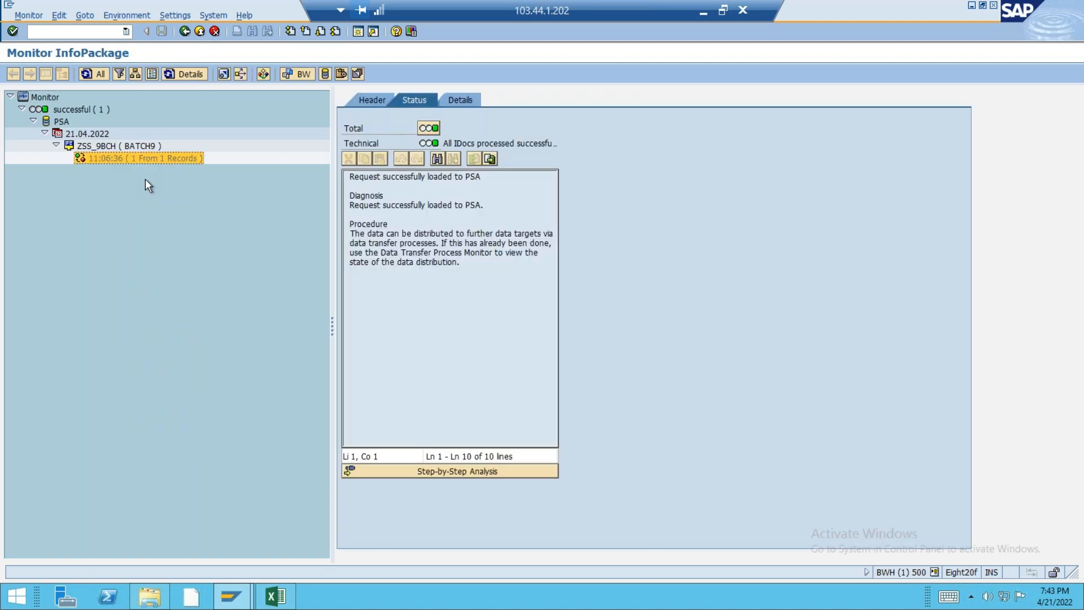
{"action": "left_click", "coordinate": [184, 32]}
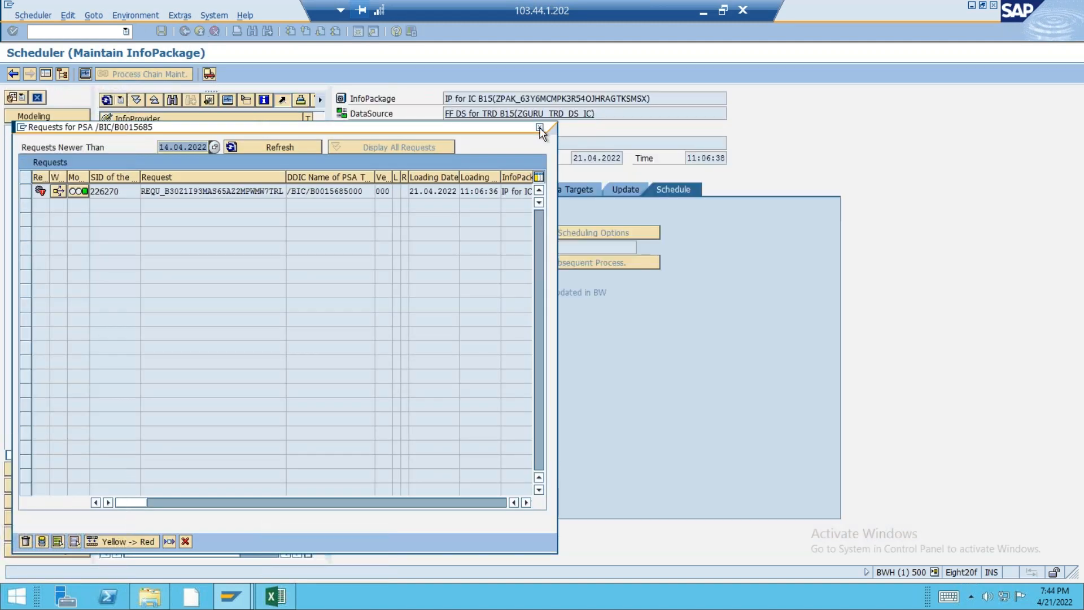
{"action": "left_click", "coordinate": [539, 129]}
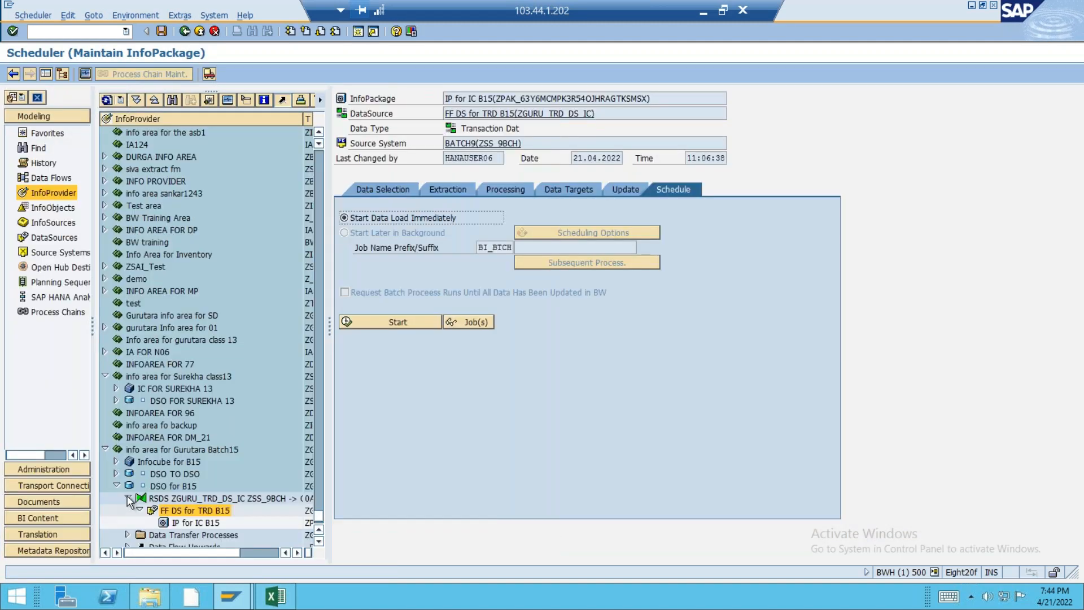
Execute the data transfer process ZGURU_TRD_DS_IC / ZSS_9BCH -> ZGDSO_G1 under DSO for B15 and check the request in its monitor.
{"action": "left_click", "coordinate": [128, 498]}
{"action": "left_click", "coordinate": [128, 497]}
{"action": "left_click", "coordinate": [128, 510]}
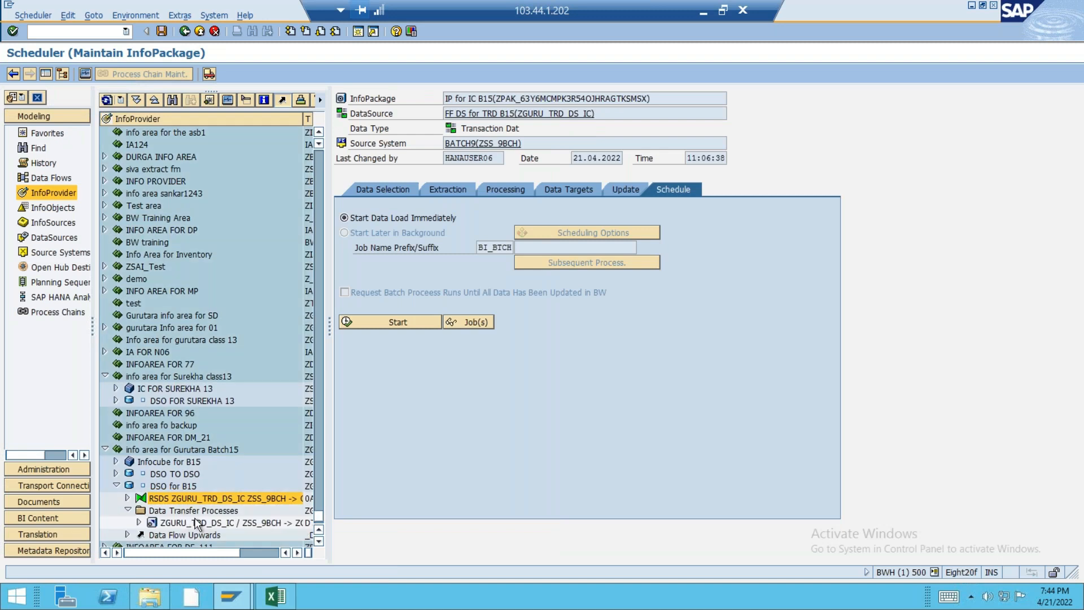
{"action": "double_click", "coordinate": [198, 522]}
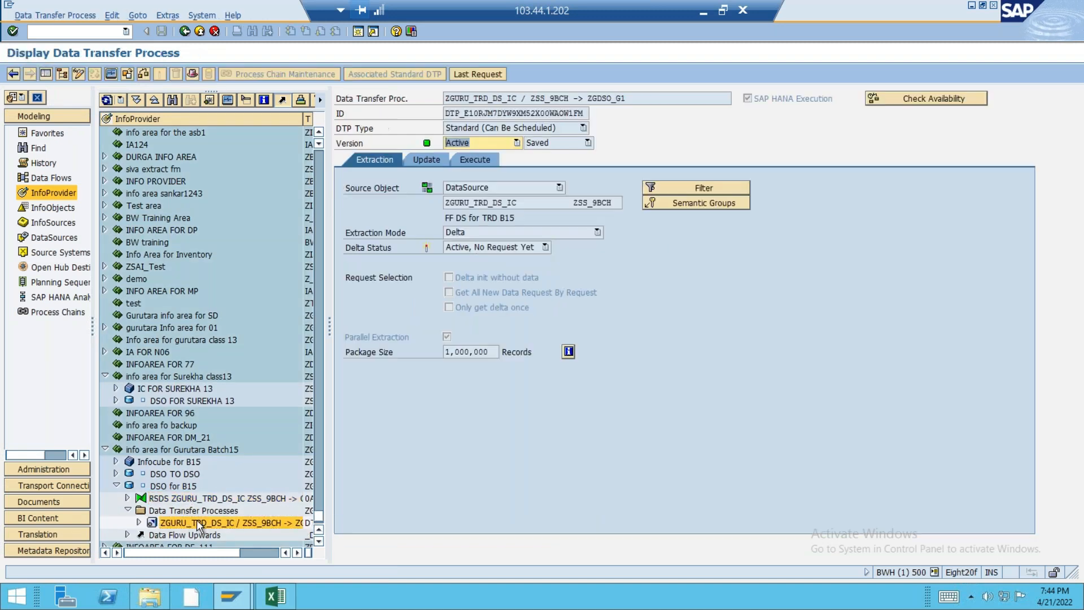
{"action": "left_click", "coordinate": [478, 160]}
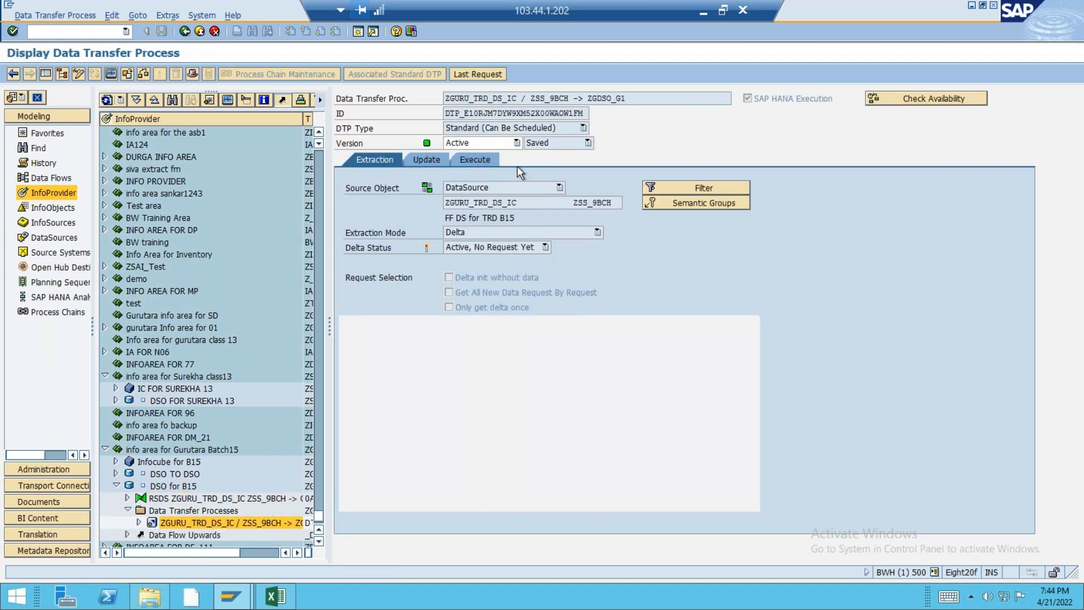
{"action": "left_click", "coordinate": [674, 307]}
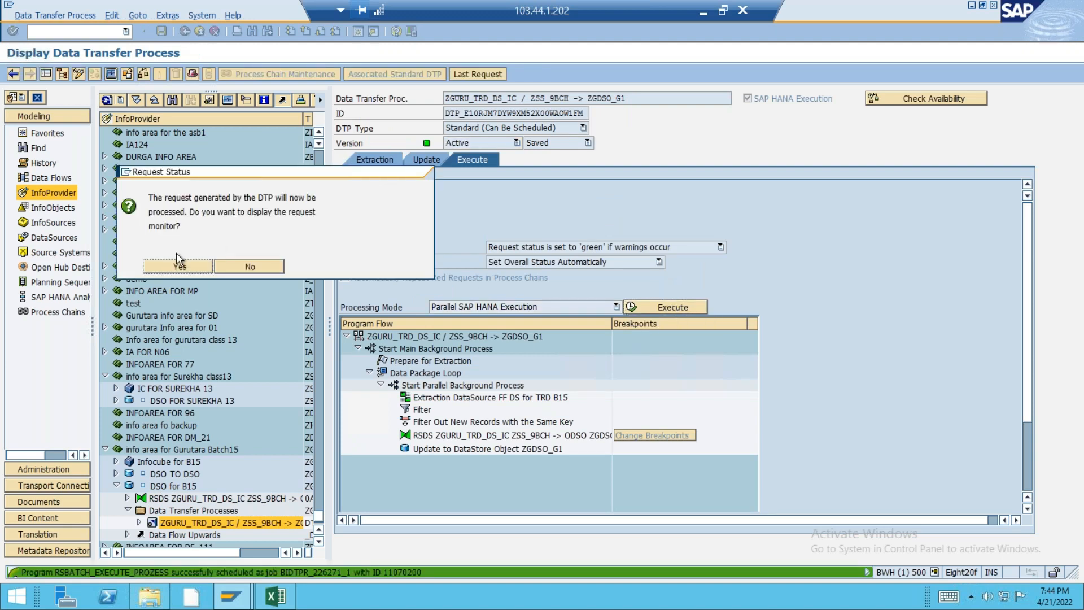
{"action": "key", "text": "Return"}
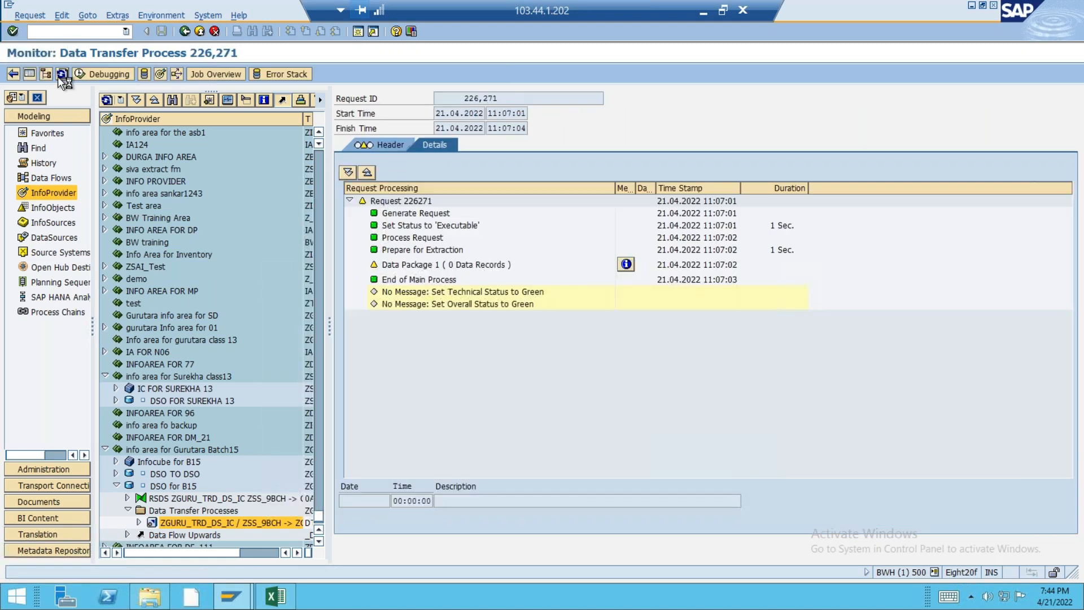
{"action": "left_click", "coordinate": [59, 75]}
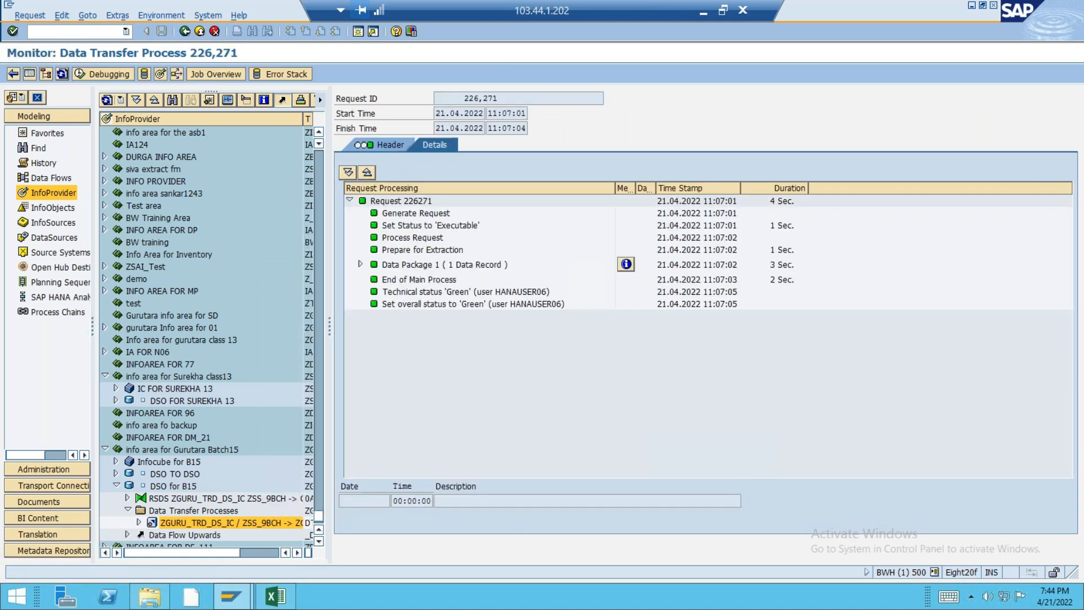
{"action": "left_click", "coordinate": [185, 31]}
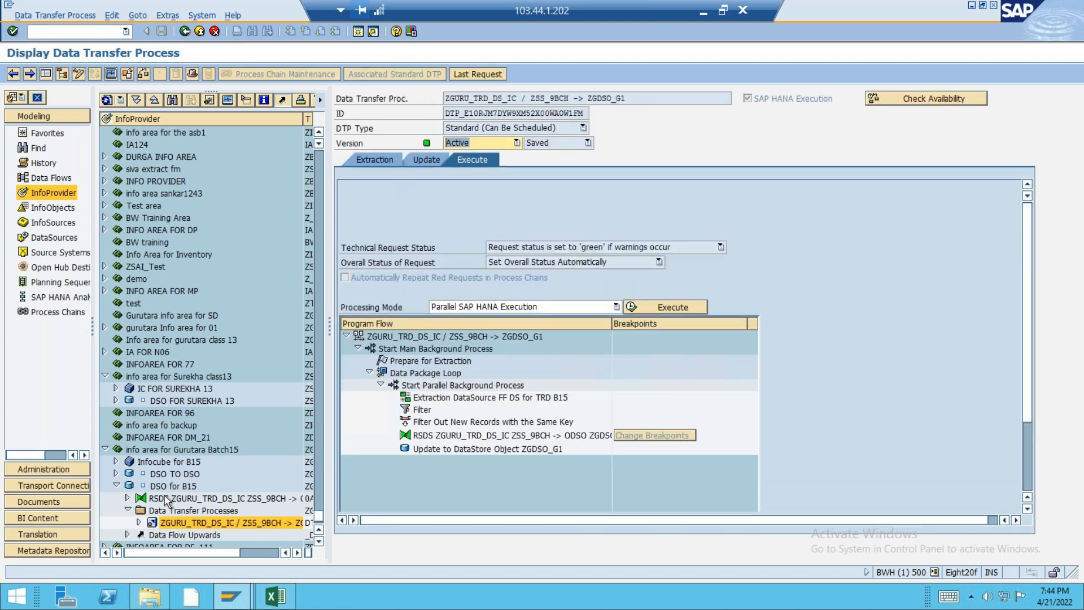
Display the transformation beneath DSO for B15 and review the aggregation options of the Price rule ZPRI_G15.
{"action": "double_click", "coordinate": [166, 498]}
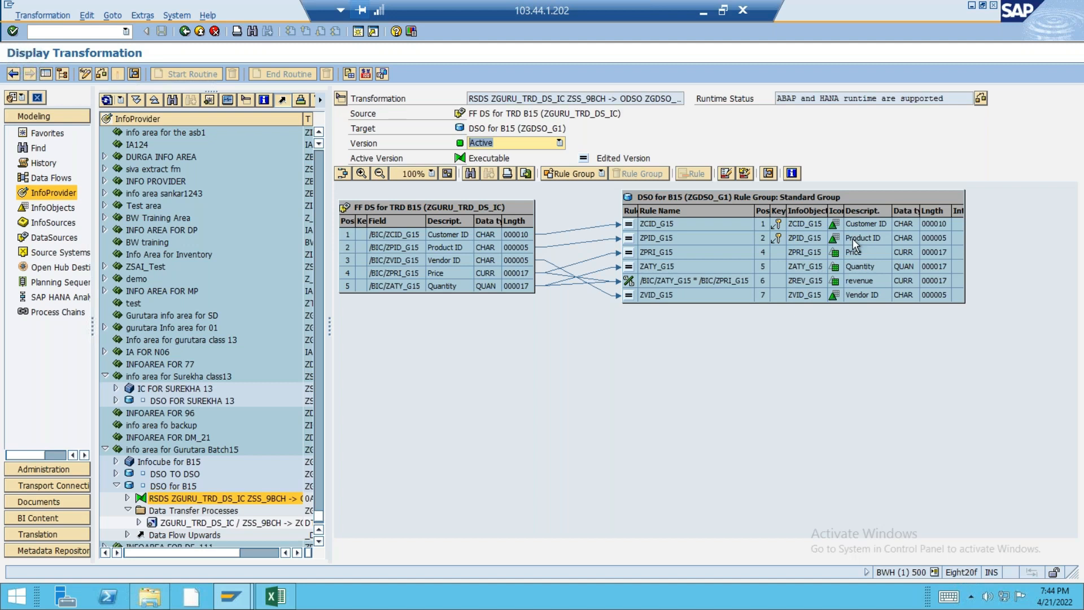
{"action": "left_click", "coordinate": [628, 253]}
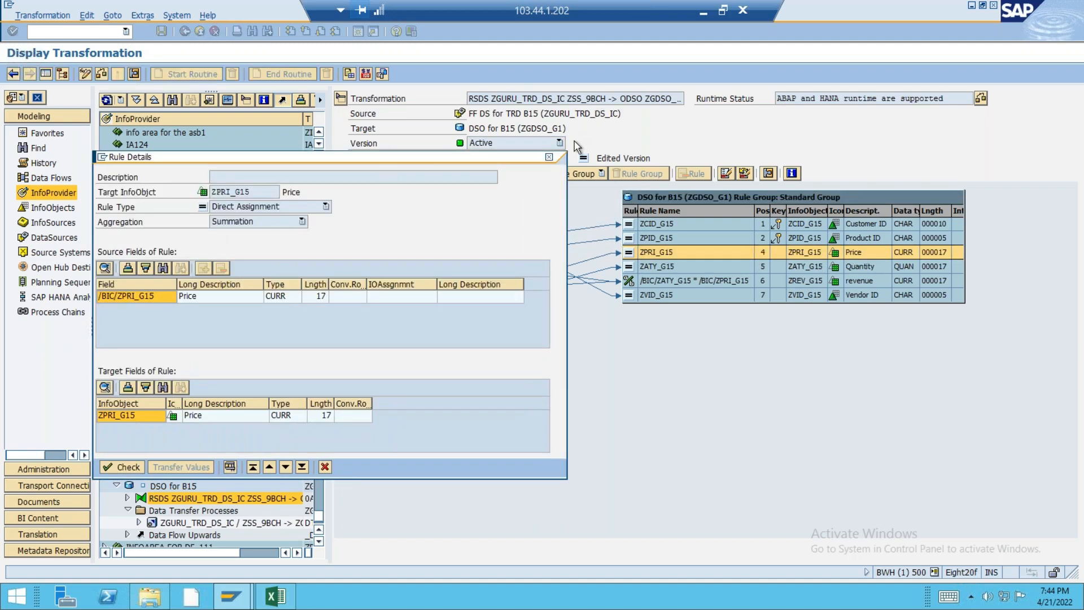
{"action": "left_click", "coordinate": [256, 222]}
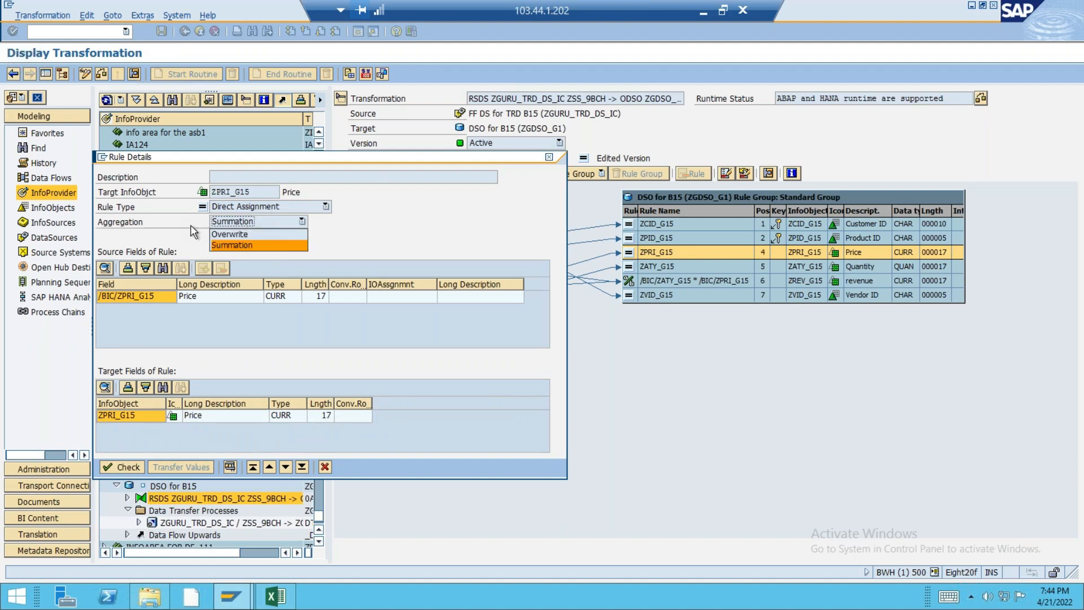
{"action": "left_click", "coordinate": [547, 159]}
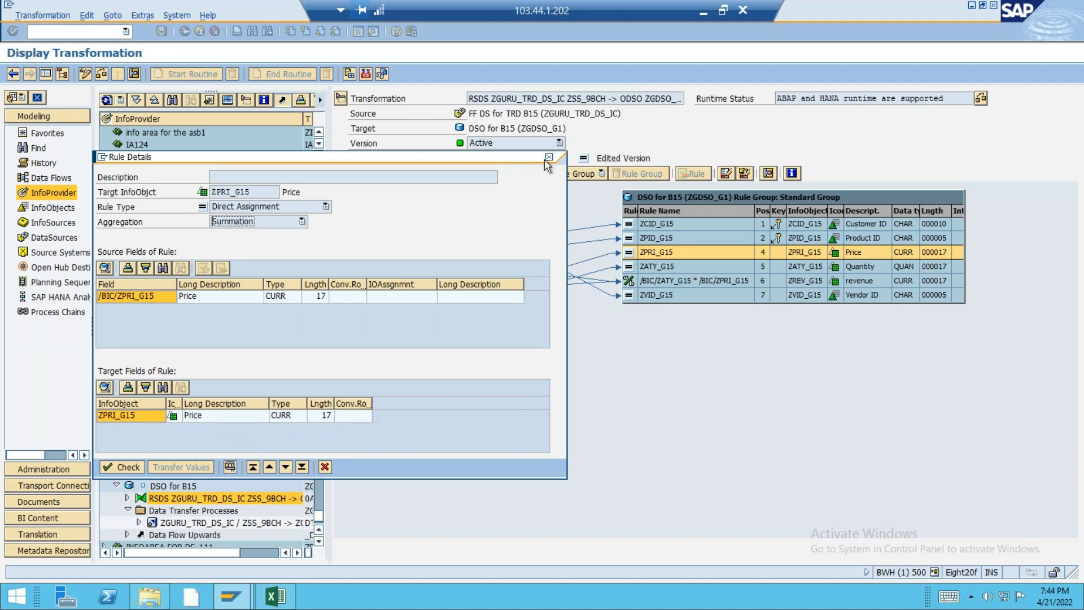
{"action": "left_click", "coordinate": [549, 157]}
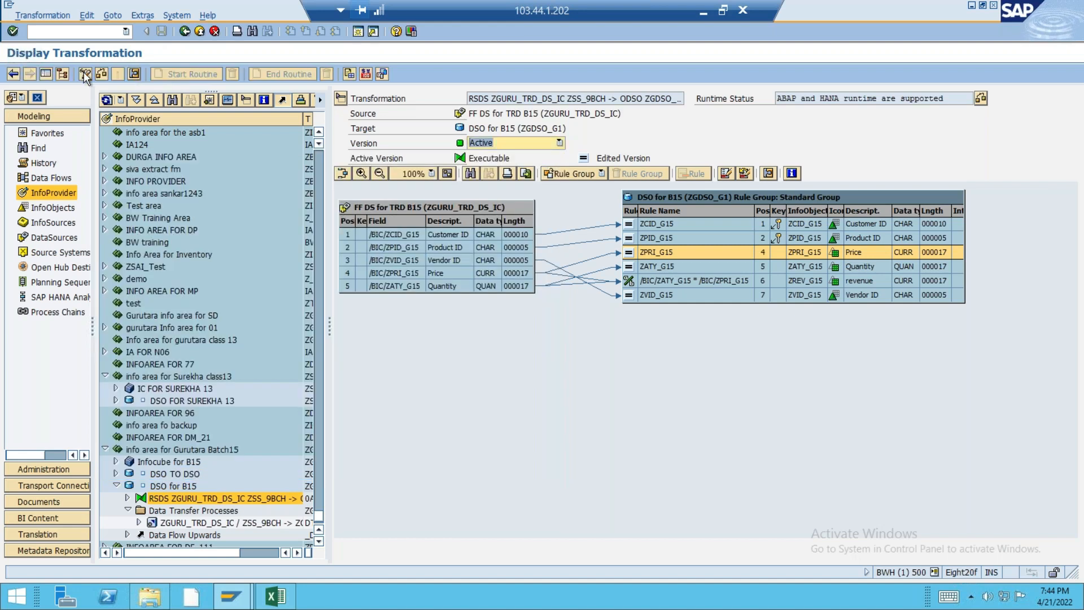
Switch the transformation to change mode and set the aggregation of the Price rule ZPRI_G15 to Overwrite.
{"action": "left_click", "coordinate": [85, 73]}
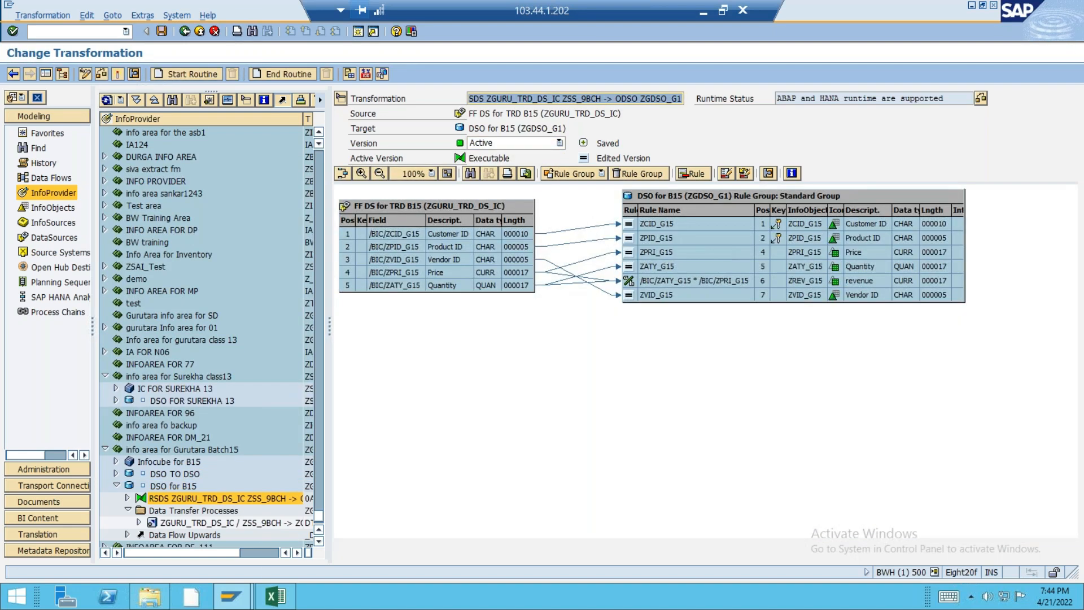
{"action": "left_click", "coordinate": [631, 255]}
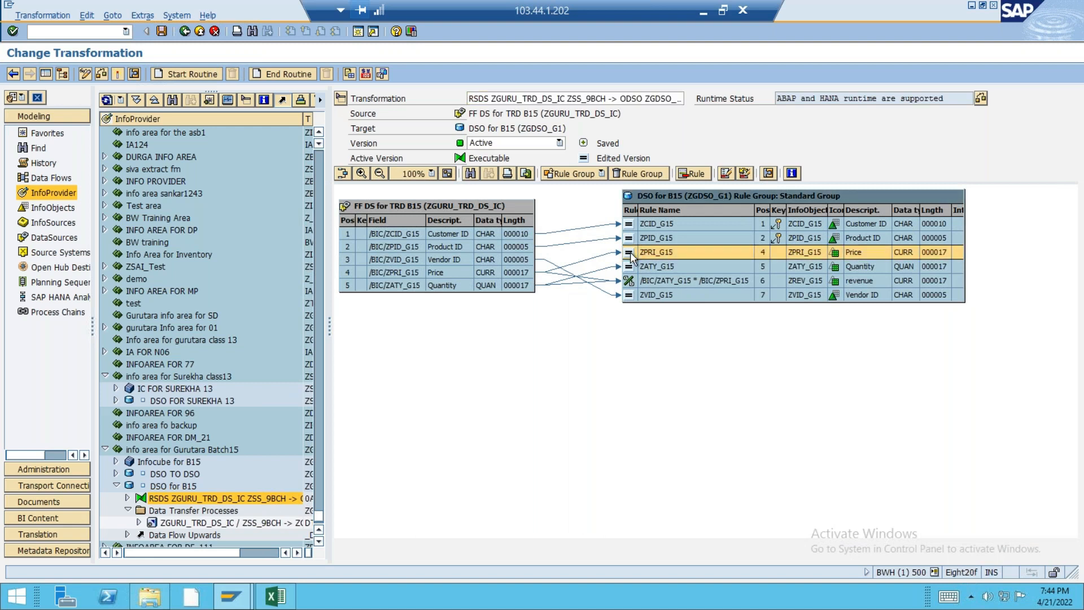
{"action": "left_click", "coordinate": [630, 253]}
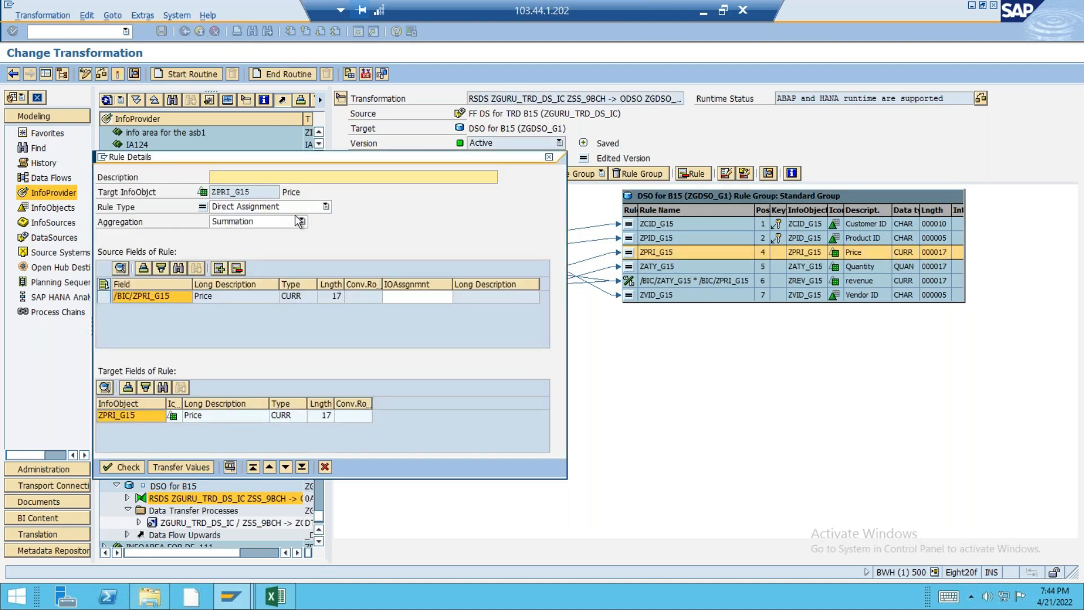
{"action": "left_click", "coordinate": [303, 222]}
{"action": "left_click", "coordinate": [254, 240]}
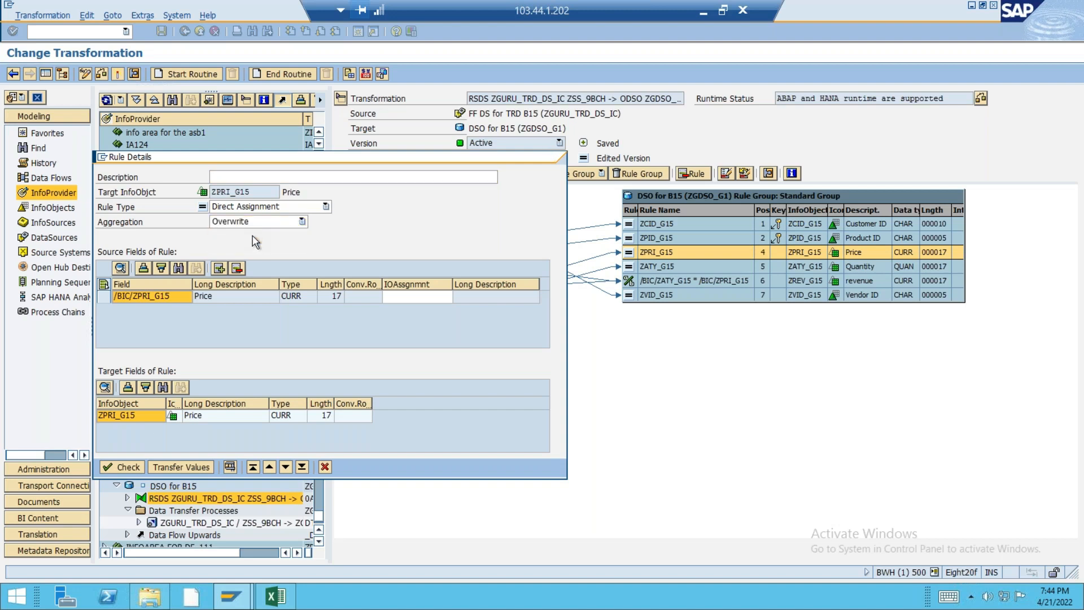
{"action": "left_click", "coordinate": [179, 466]}
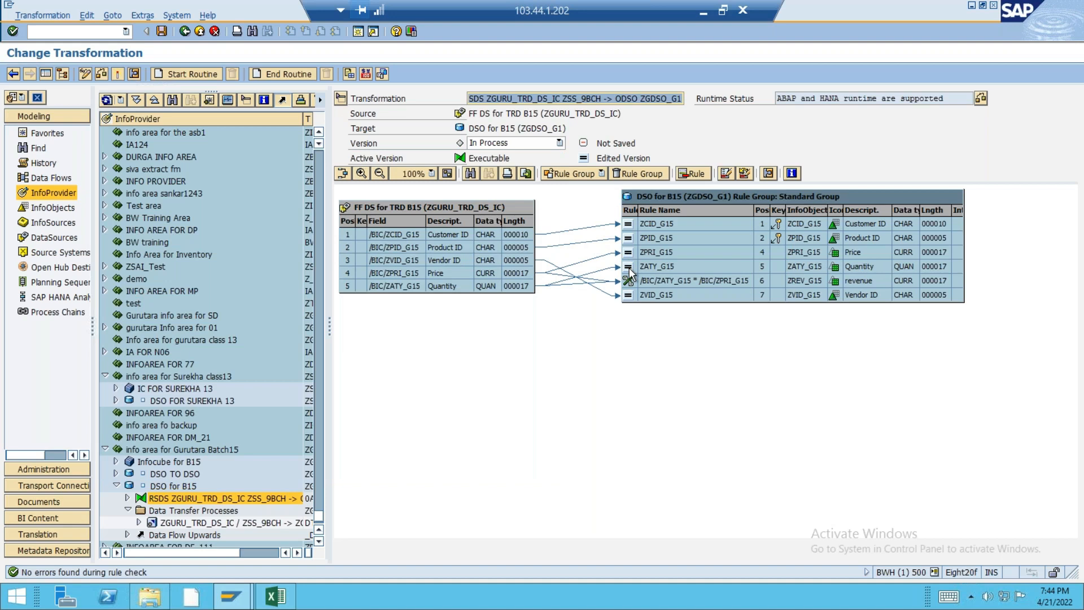
Set the aggregation of the Quantity rule ZATY_G15 to Overwrite and transfer the values.
{"action": "double_click", "coordinate": [629, 267]}
{"action": "left_click", "coordinate": [301, 222]}
{"action": "left_click", "coordinate": [249, 238]}
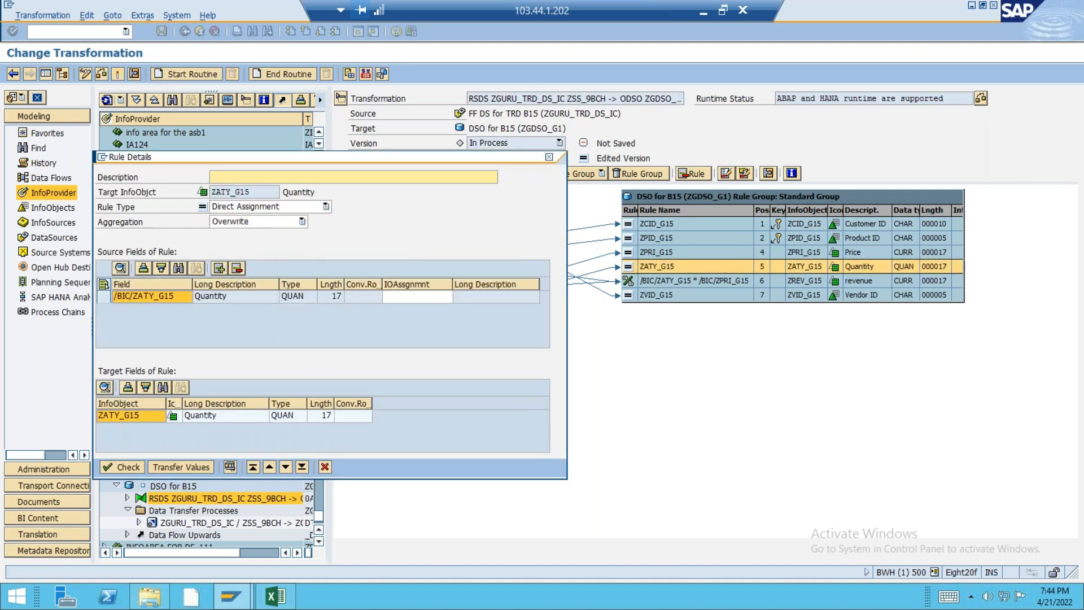
{"action": "left_click", "coordinate": [179, 467]}
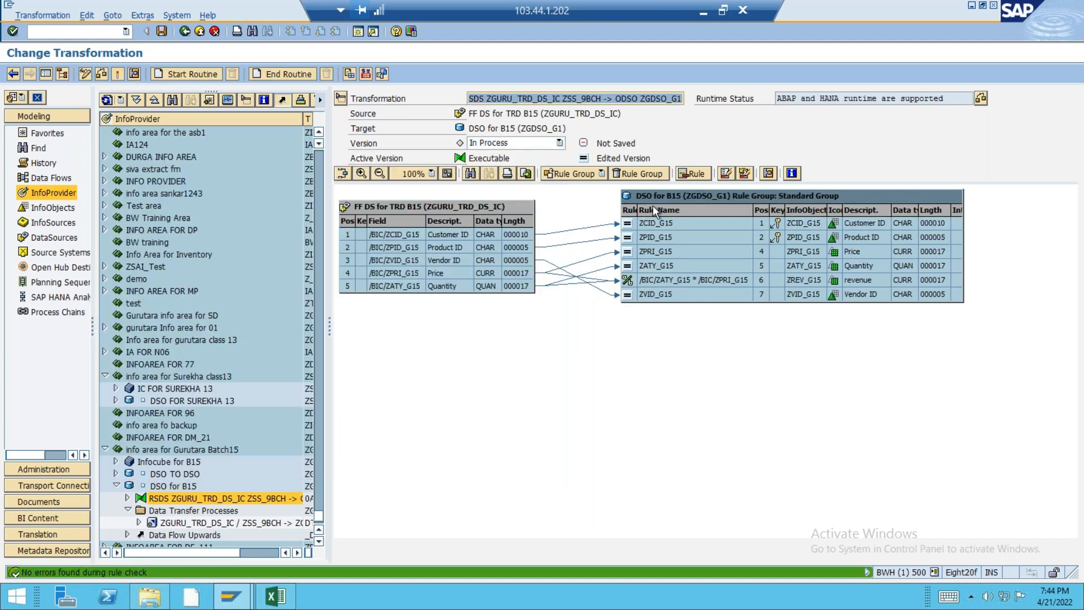
Look into the revenue rule's details without changing them, and activate the transformation.
{"action": "left_click", "coordinate": [627, 283]}
{"action": "left_click", "coordinate": [627, 283]}
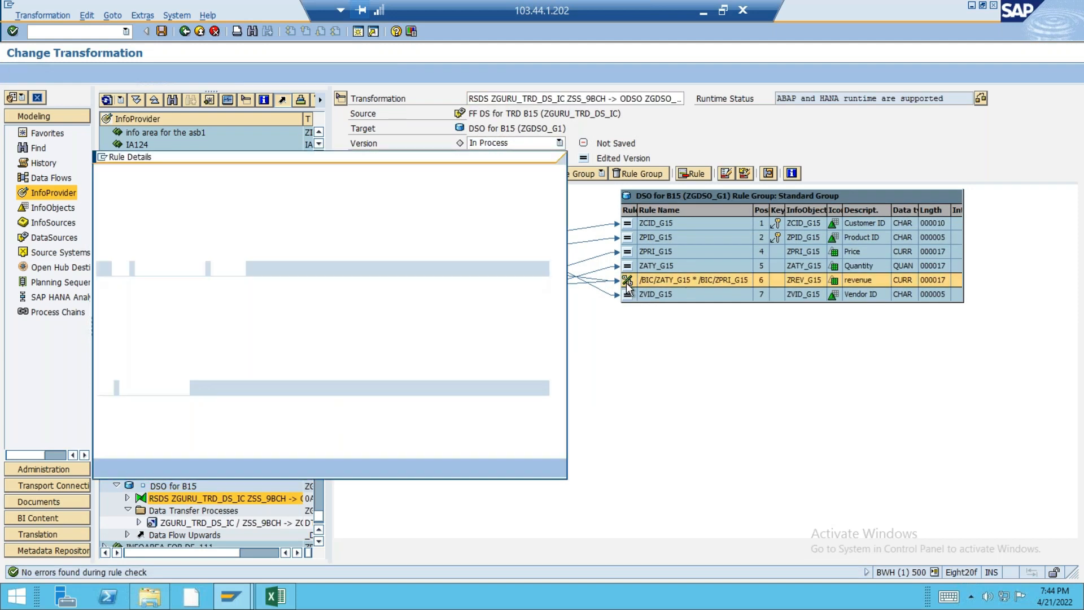
{"action": "left_click", "coordinate": [324, 466]}
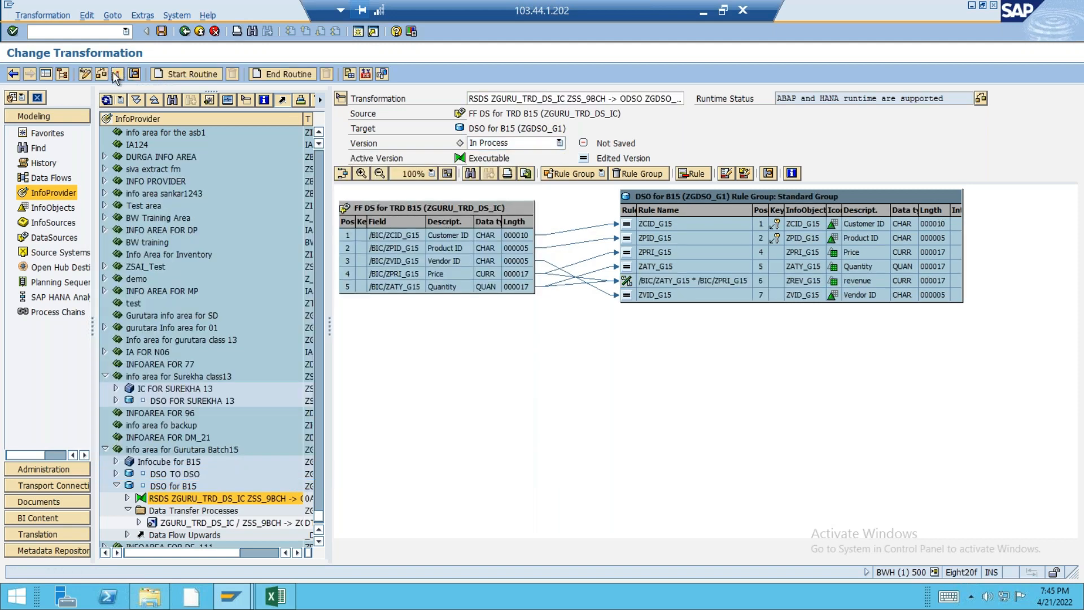
{"action": "left_click", "coordinate": [115, 74]}
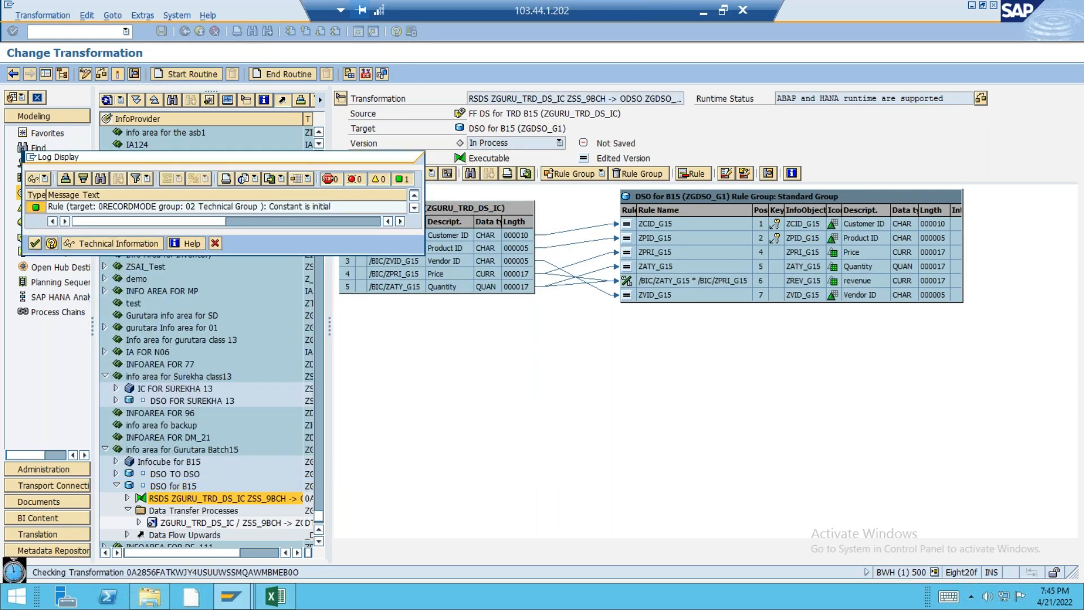
Delete all data from DSO for B15 and confirm the deletion log.
{"action": "left_click", "coordinate": [178, 485]}
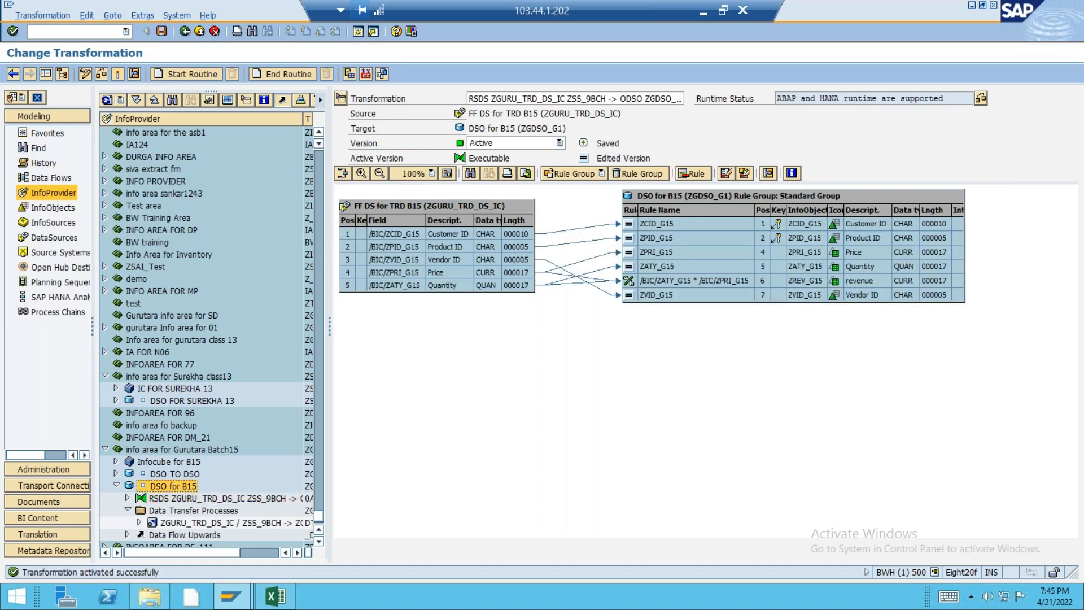
{"action": "right_click", "coordinate": [176, 485]}
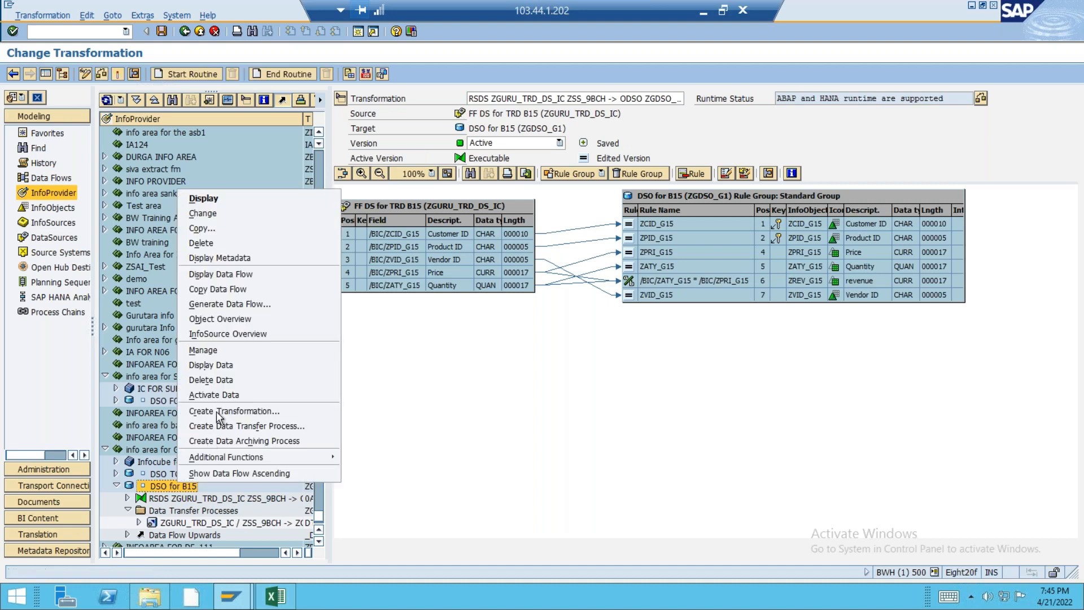
{"action": "left_click", "coordinate": [230, 380]}
{"action": "left_click", "coordinate": [175, 237]}
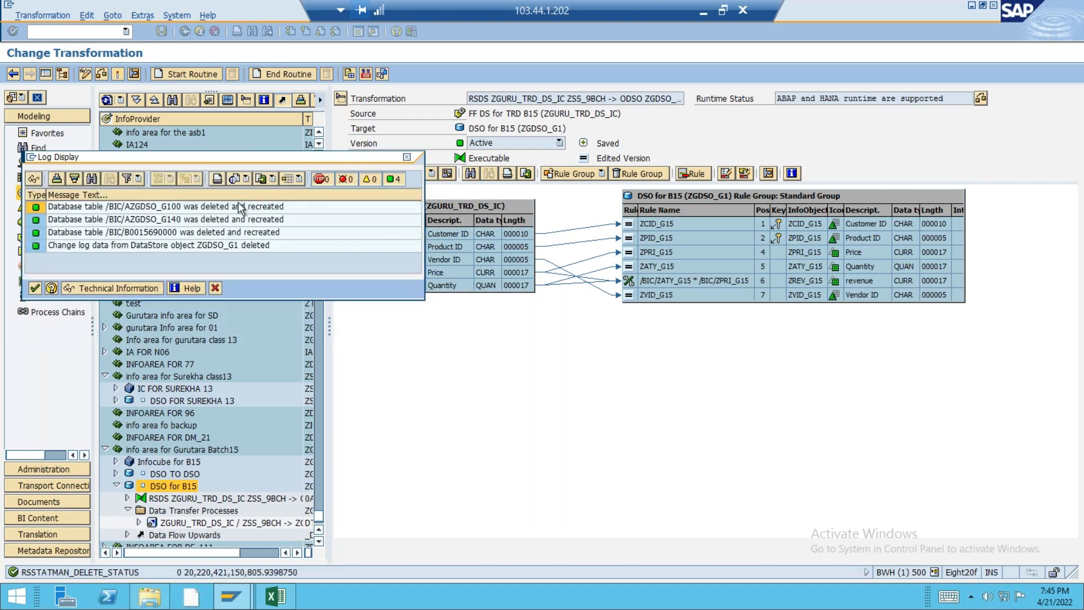
{"action": "left_click", "coordinate": [35, 288]}
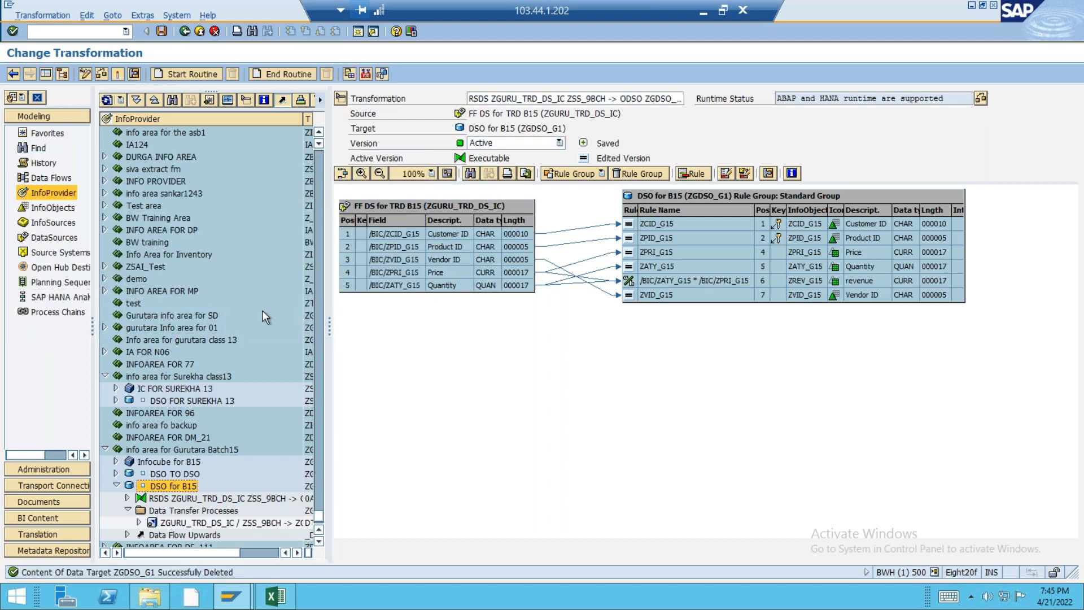
Execute the data transfer process from ZGURU_TRD_DS_IC to ZGDSO_G1, refresh its request monitor and return to the InfoProvider tree.
{"action": "double_click", "coordinate": [184, 525]}
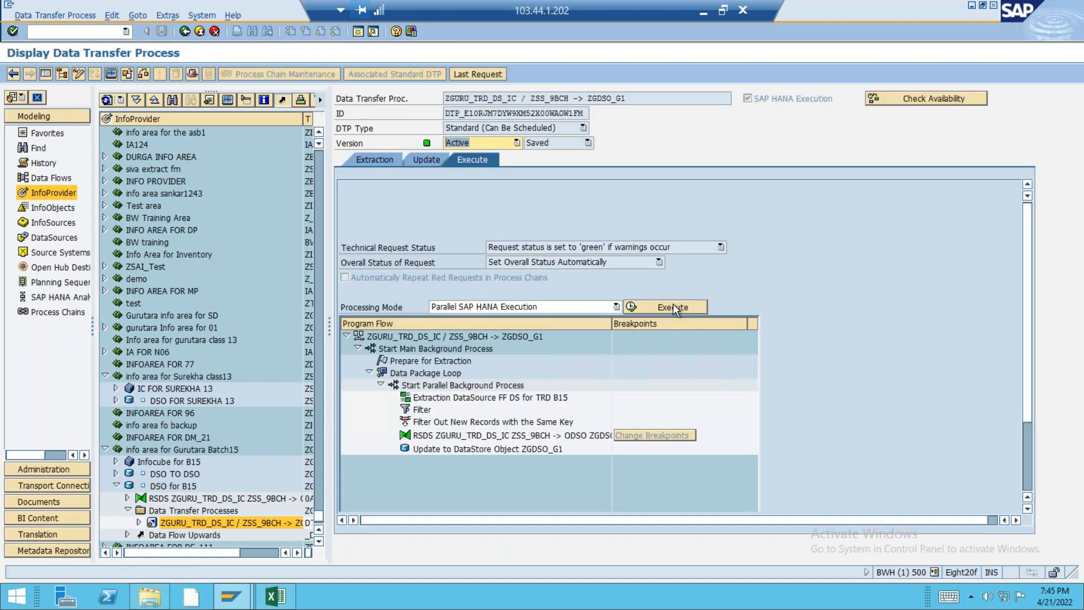
{"action": "left_click", "coordinate": [673, 305]}
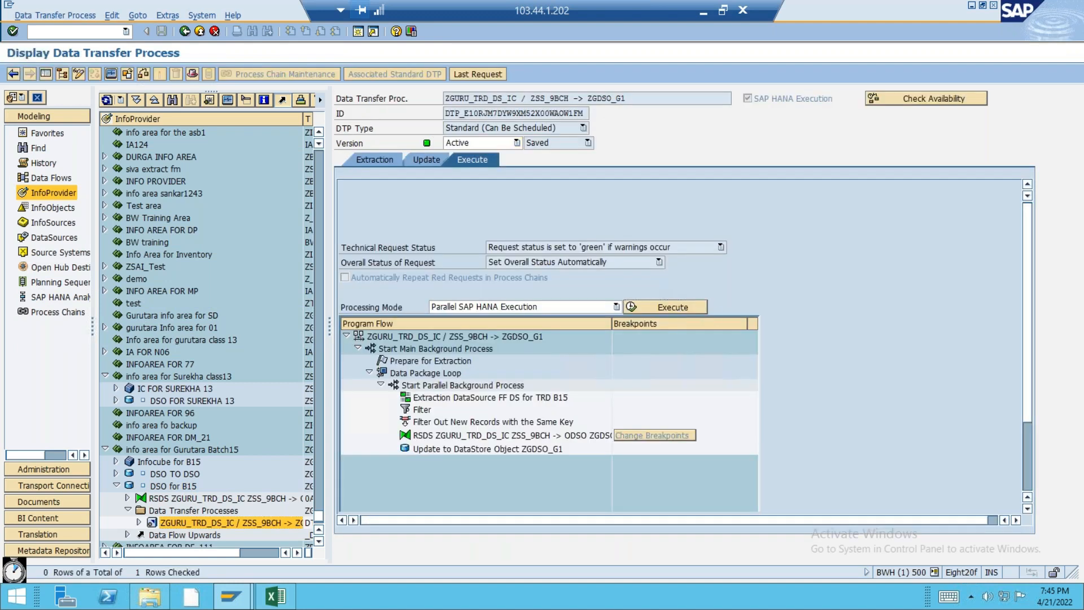
{"action": "left_click", "coordinate": [181, 270]}
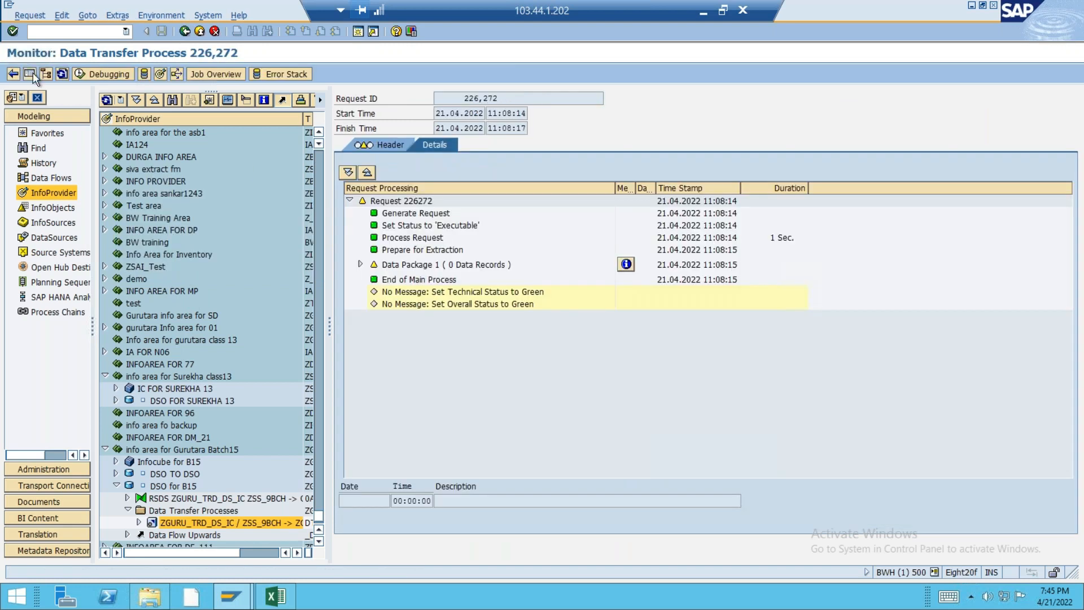
{"action": "left_click", "coordinate": [62, 73]}
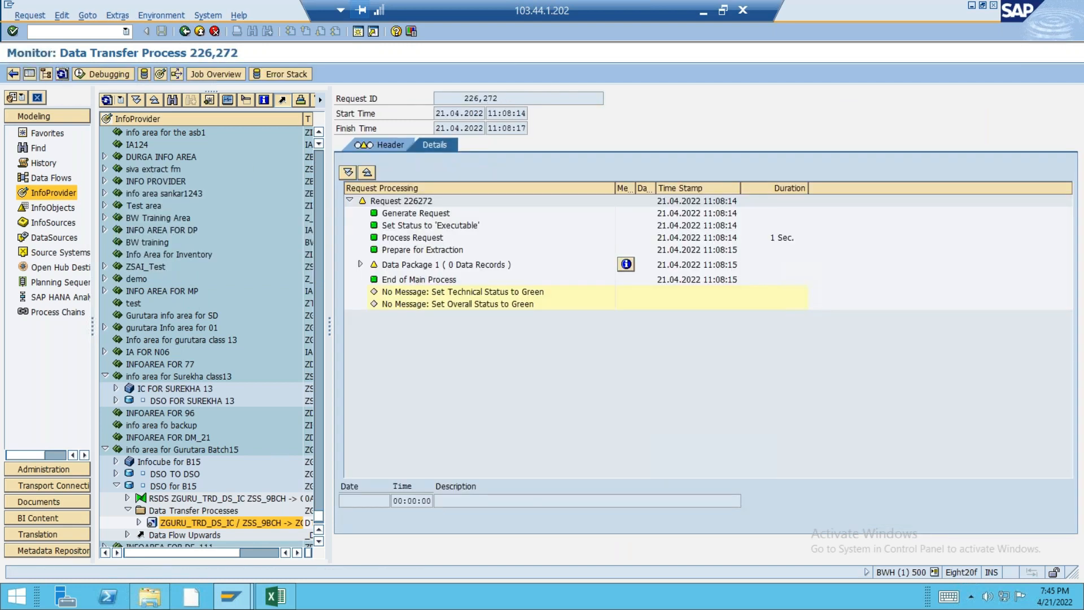
{"action": "left_click", "coordinate": [199, 31]}
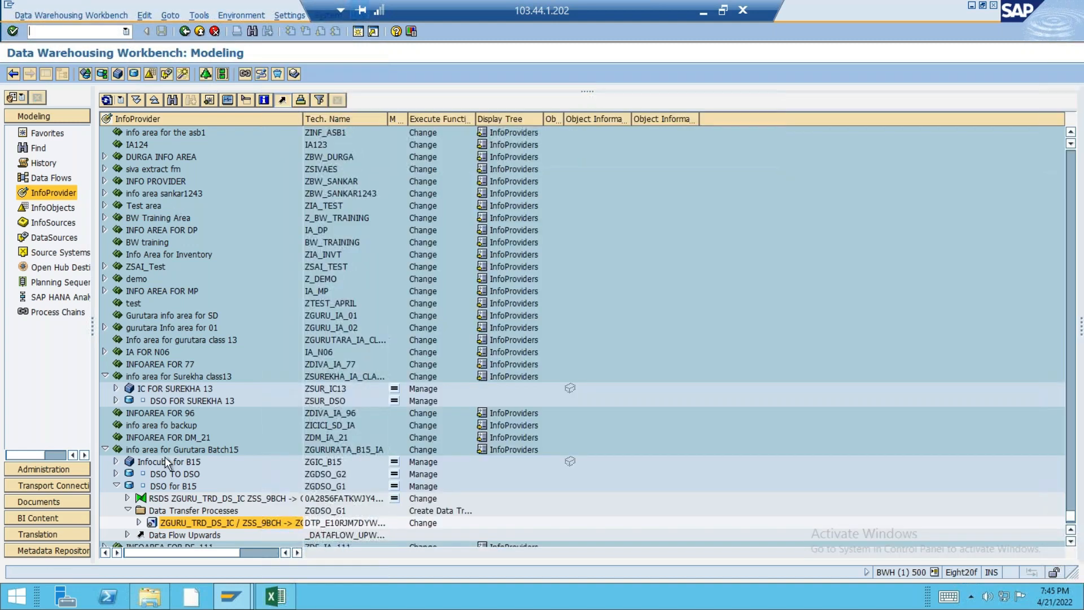
Manage DSO for B15 and examine all entries of its new data table.
{"action": "left_click", "coordinate": [166, 484]}
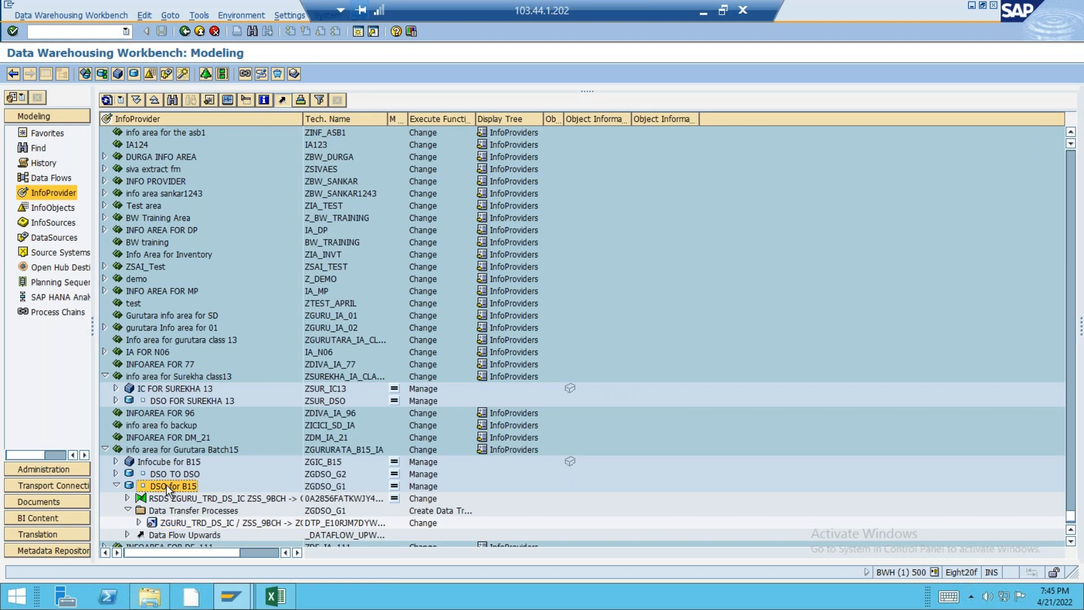
{"action": "right_click", "coordinate": [166, 485]}
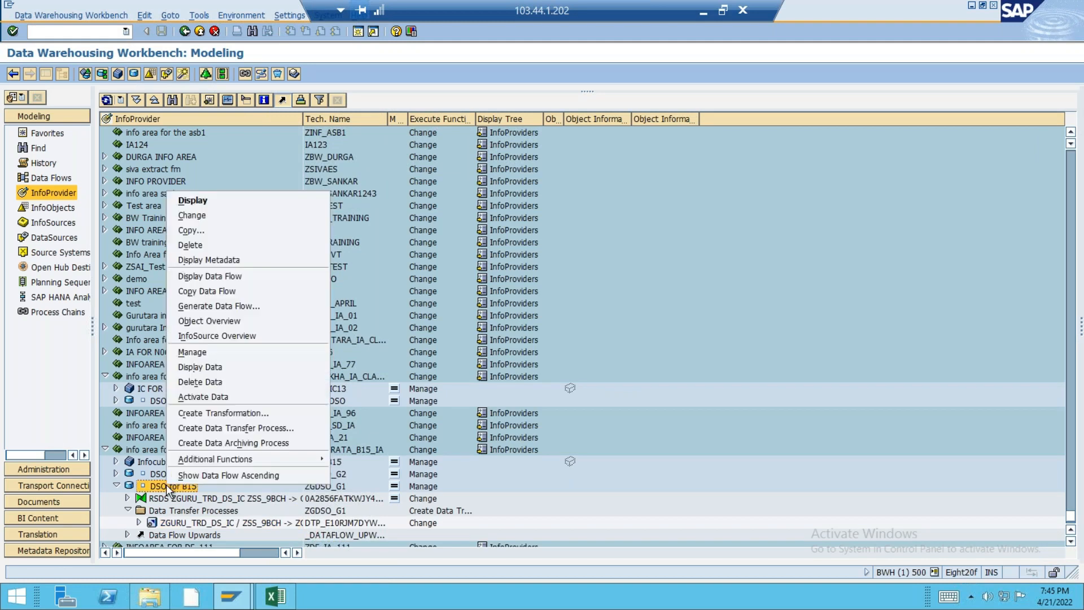
{"action": "left_click", "coordinate": [249, 354]}
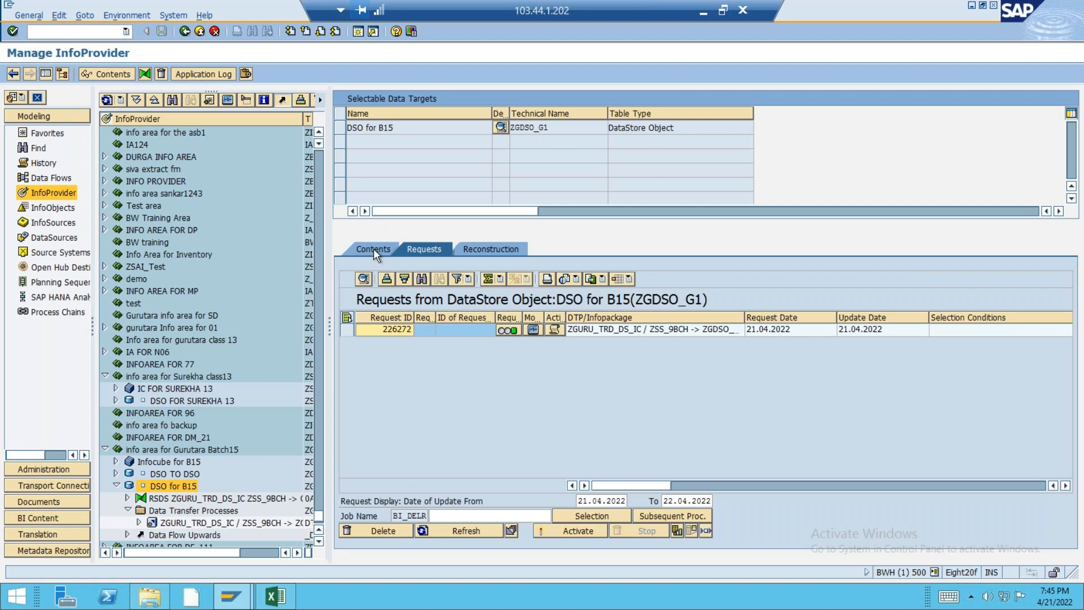
{"action": "left_click", "coordinate": [374, 248]}
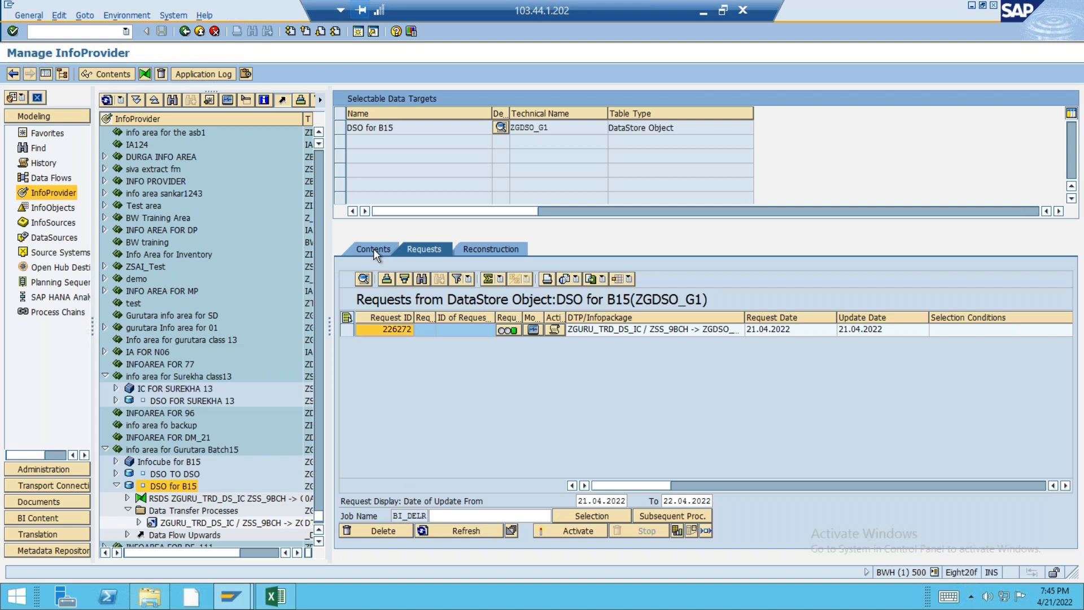
{"action": "left_click", "coordinate": [458, 503]}
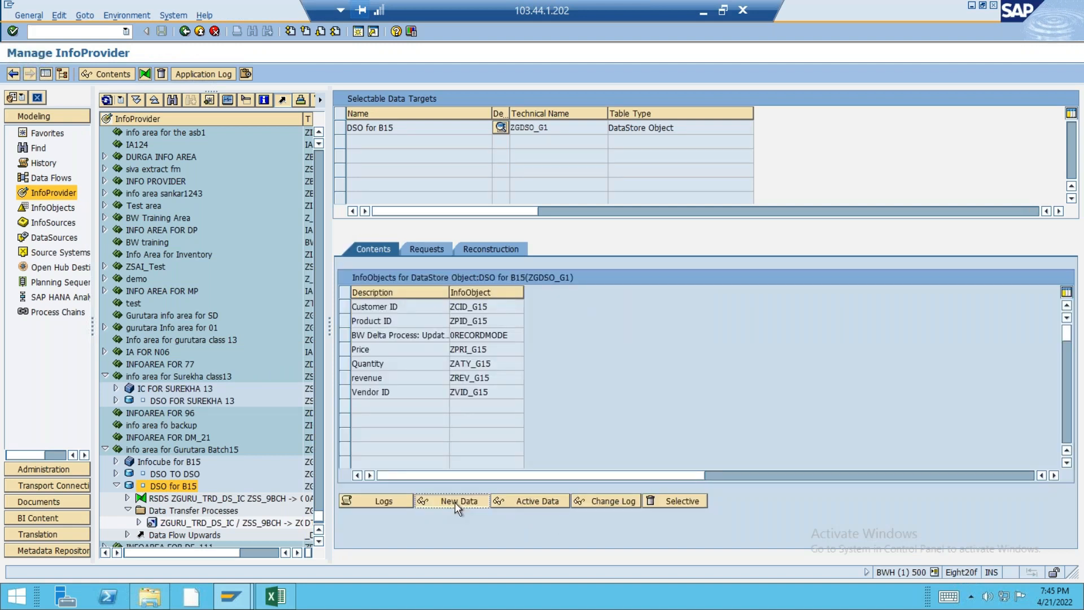
{"action": "left_click", "coordinate": [13, 74]}
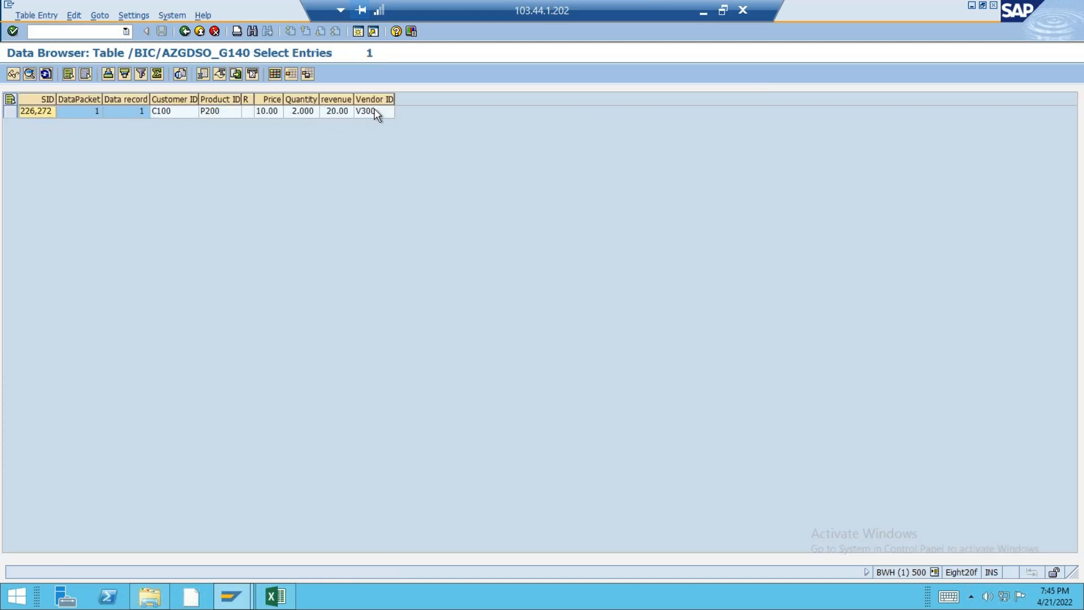
{"action": "left_click", "coordinate": [200, 32]}
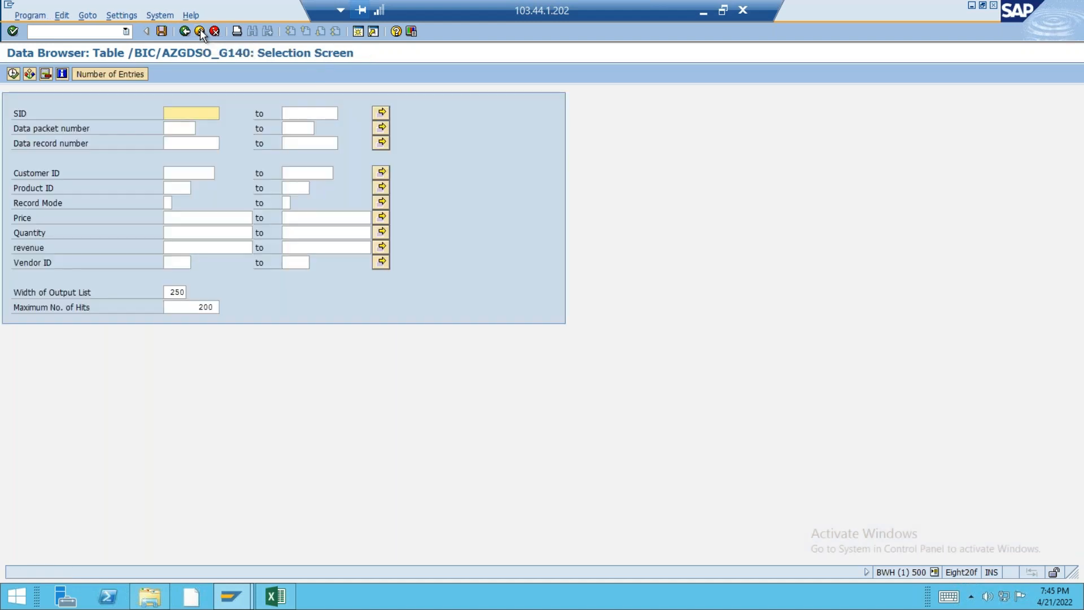
{"action": "left_click", "coordinate": [201, 31]}
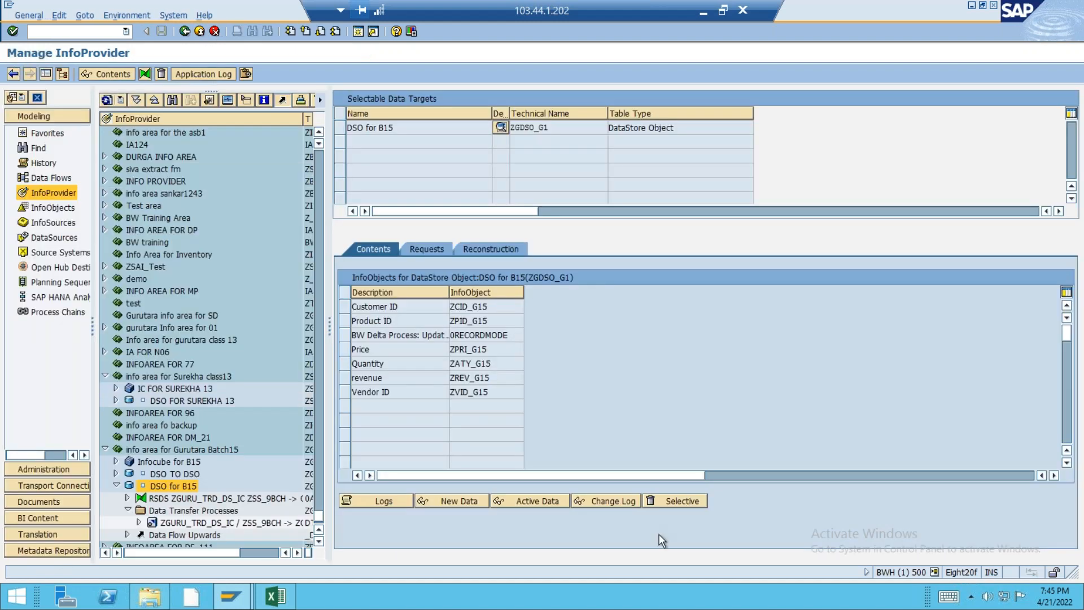
Check the active data and change log tables of DSO for B15 for entries, and return to the InfoProvider tree.
{"action": "left_click", "coordinate": [535, 502]}
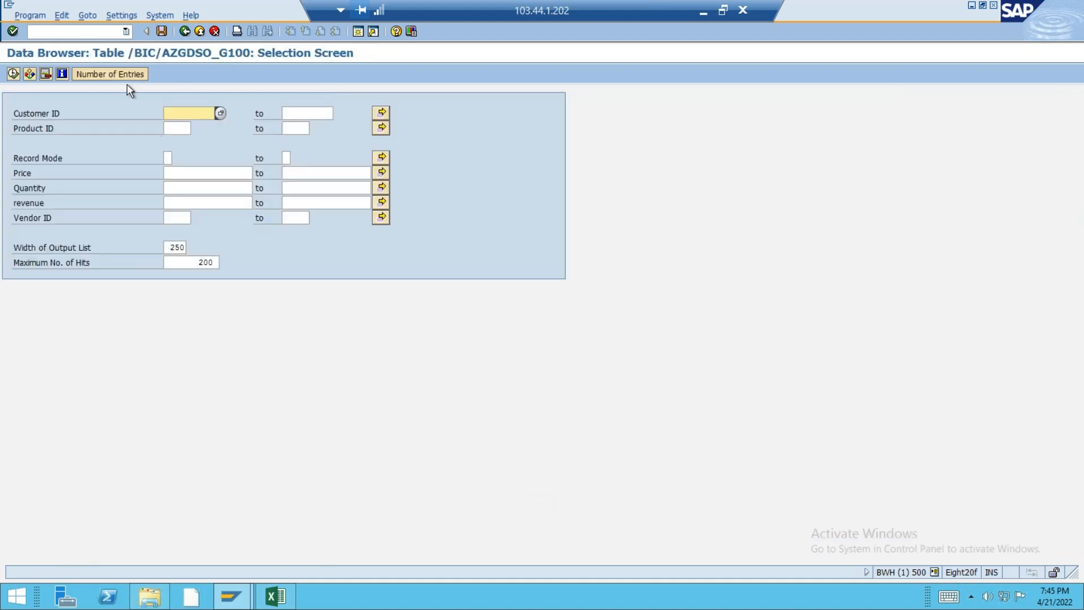
{"action": "left_click", "coordinate": [14, 74]}
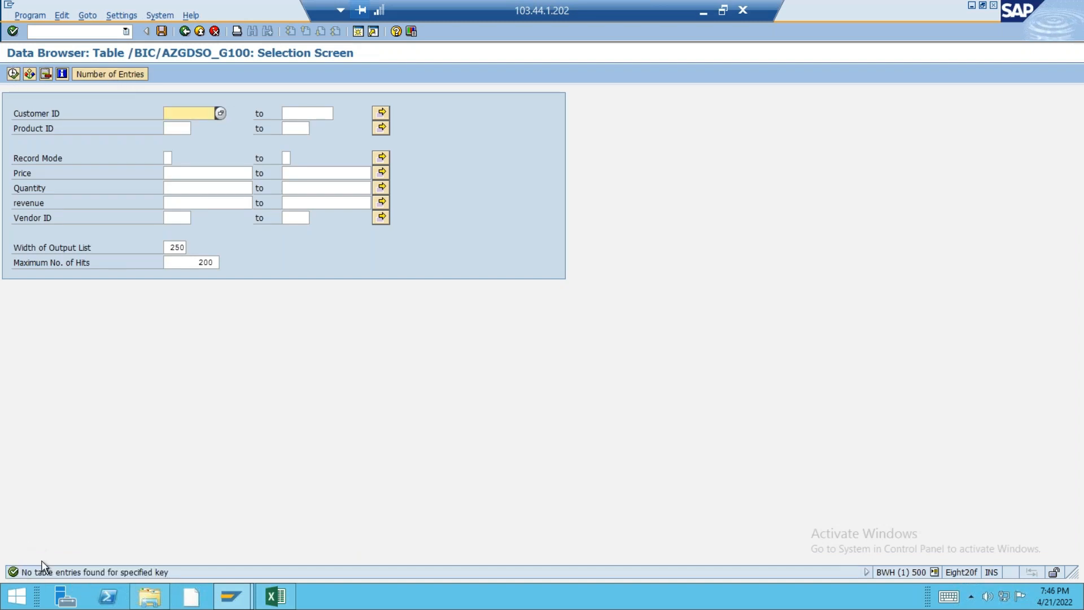
{"action": "left_click", "coordinate": [184, 32]}
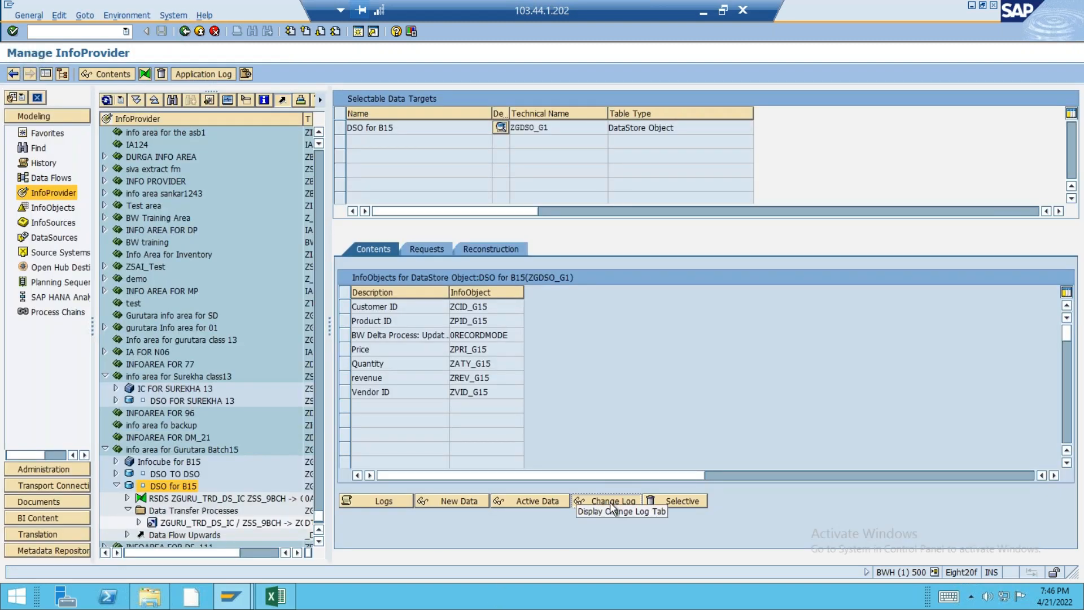
{"action": "left_click", "coordinate": [610, 502]}
{"action": "left_click", "coordinate": [12, 77]}
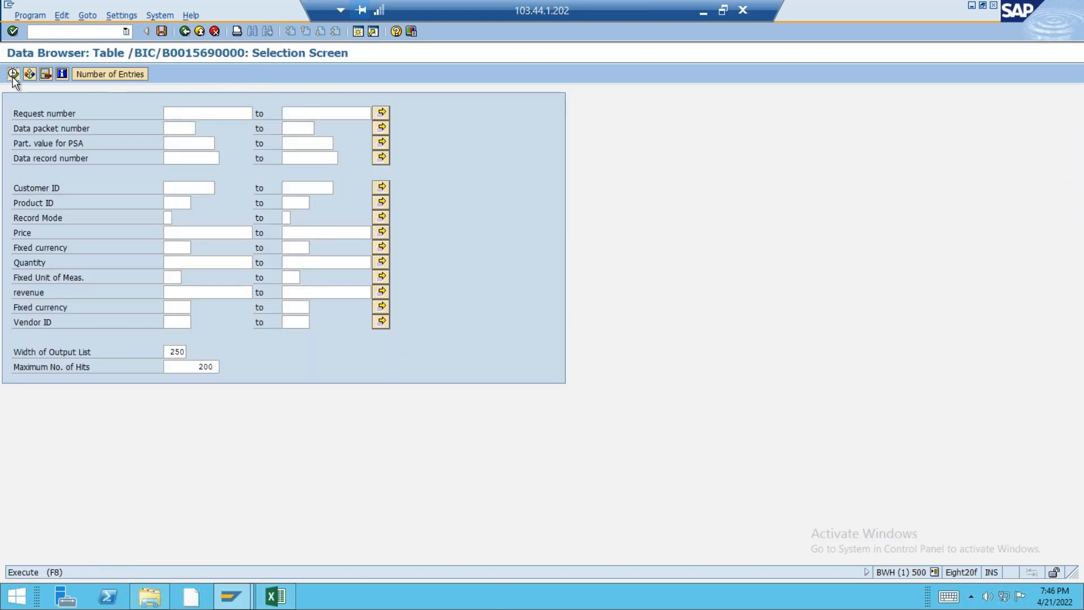
{"action": "left_click", "coordinate": [184, 32]}
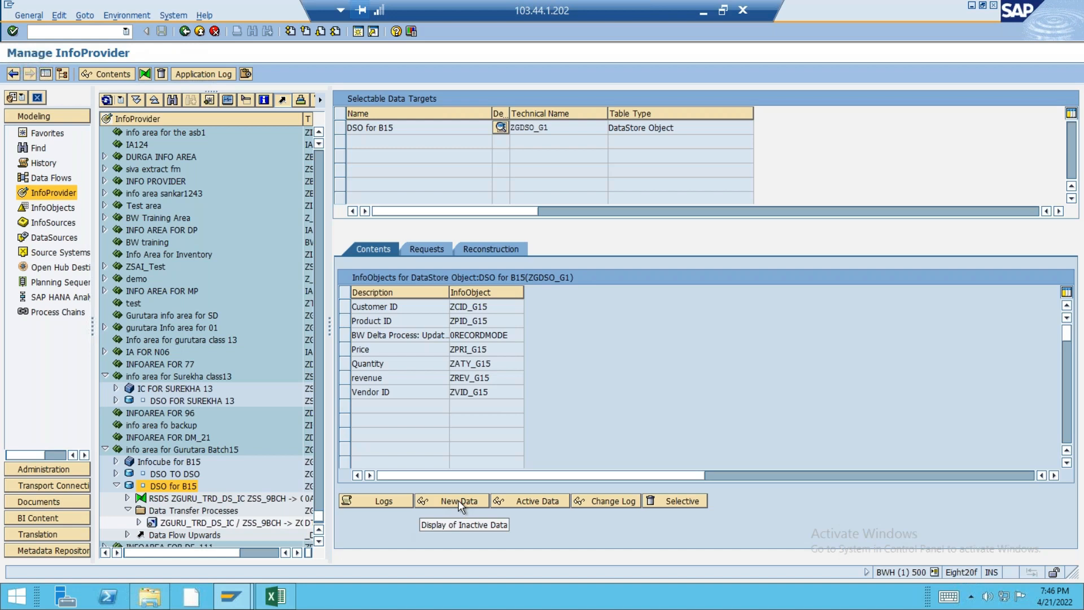
{"action": "left_click", "coordinate": [199, 33]}
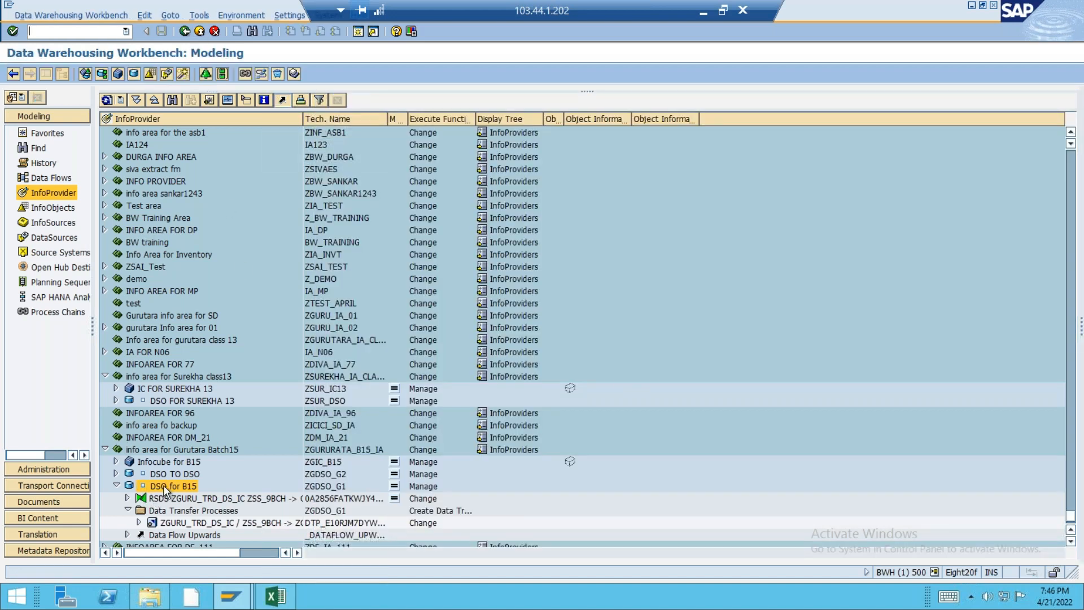
Activate the loaded request in DSO for B15, refresh the request list and close the activation dialog.
{"action": "right_click", "coordinate": [164, 485]}
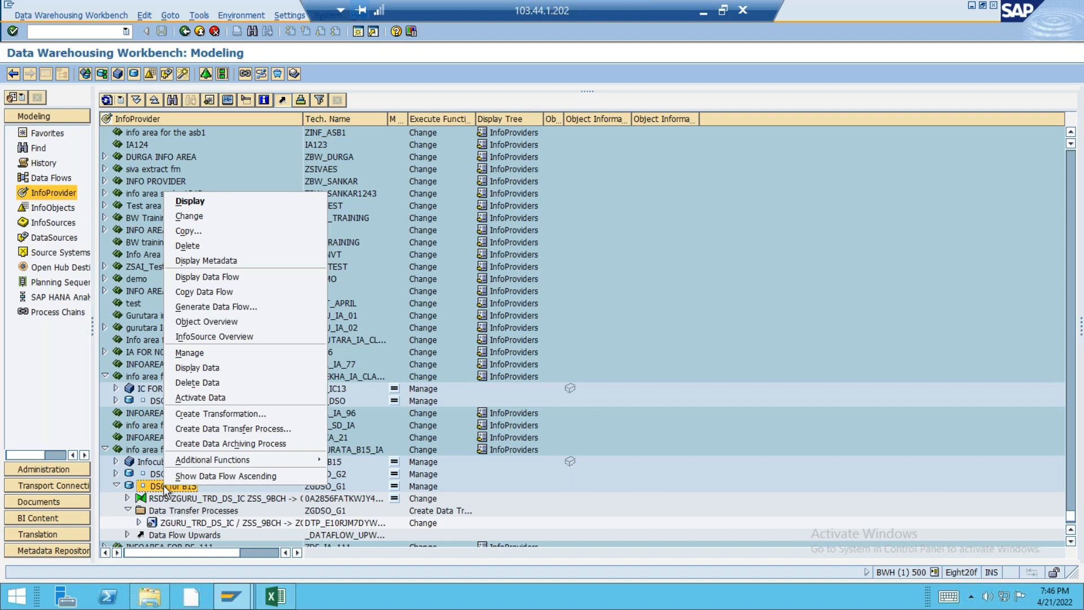
{"action": "left_click", "coordinate": [202, 398]}
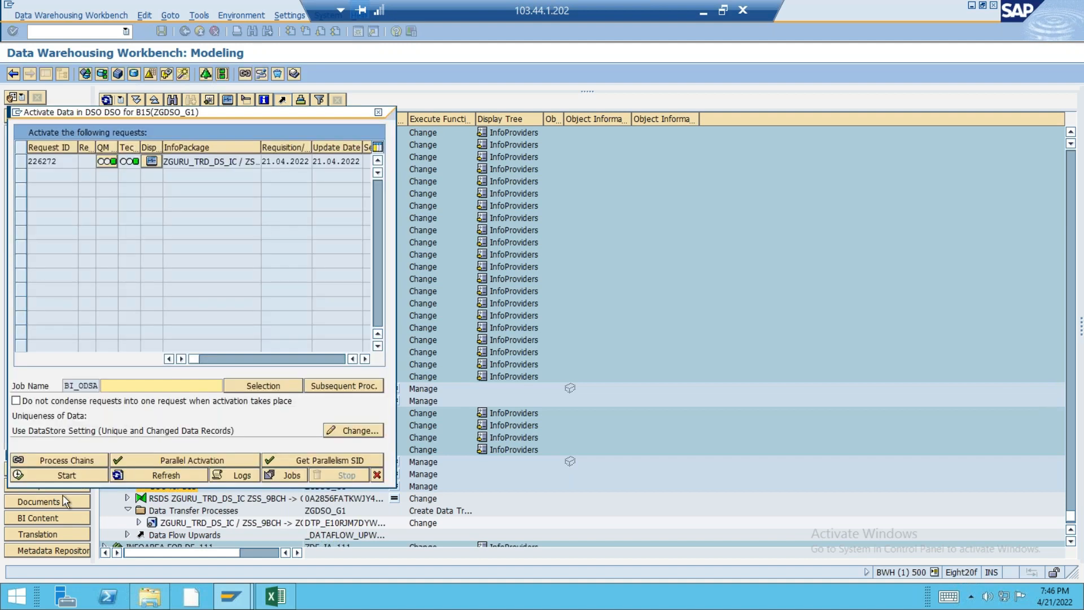
{"action": "left_click", "coordinate": [73, 473]}
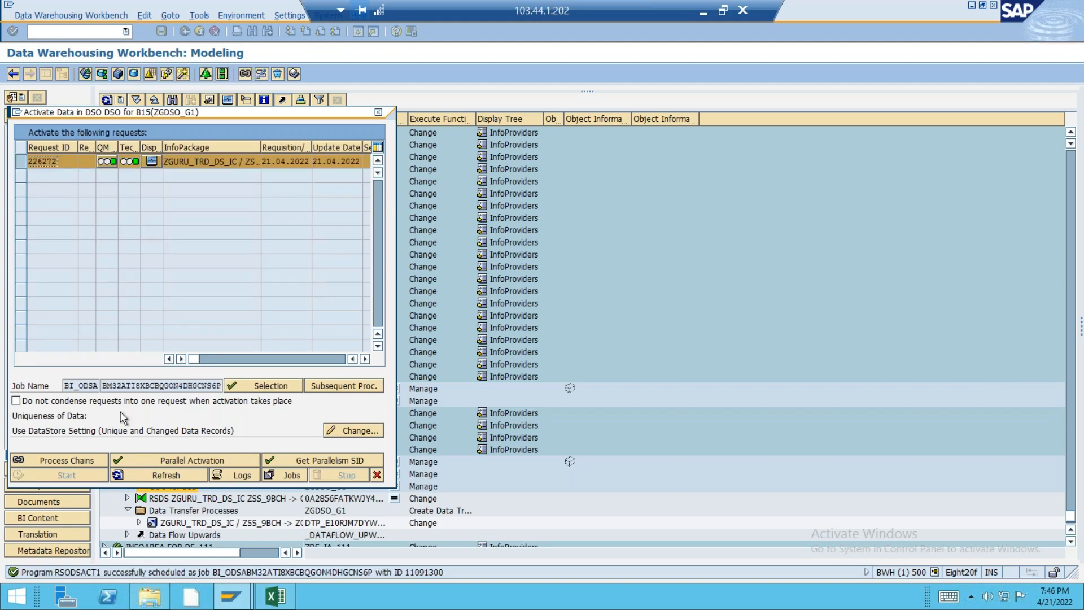
{"action": "left_click", "coordinate": [166, 474]}
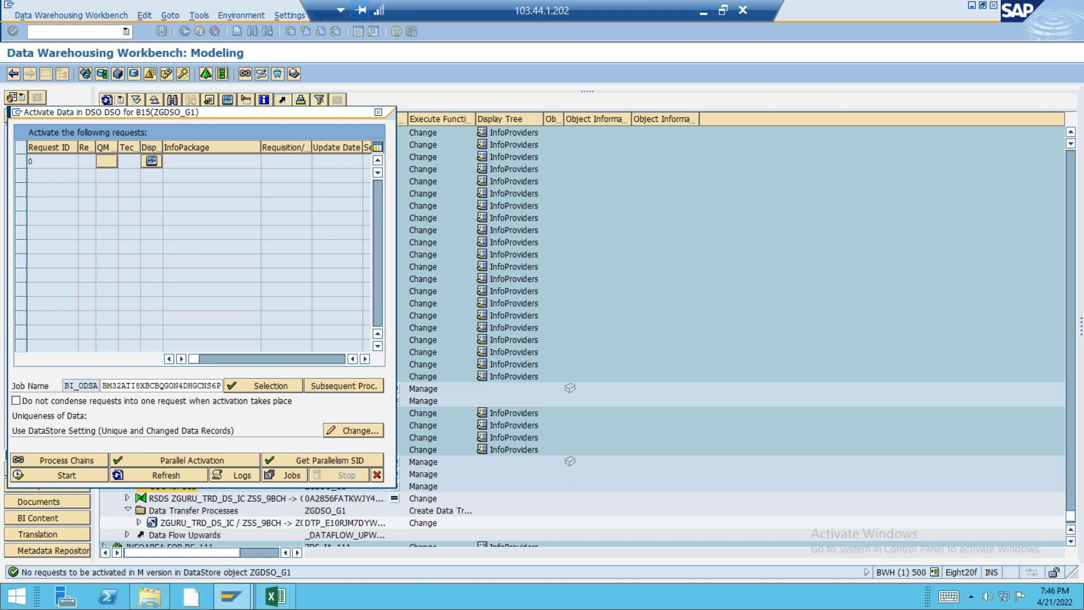
{"action": "left_click", "coordinate": [376, 475]}
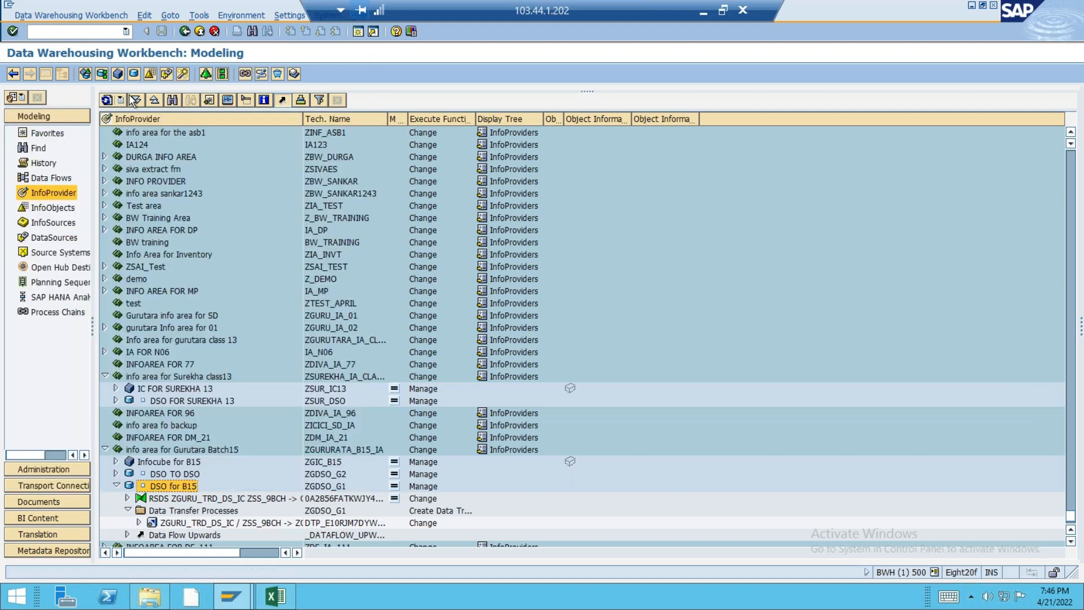
Refresh the InfoProvider tree, manage DSO for B15 again and check its new data table after the activation.
{"action": "left_click", "coordinate": [107, 100]}
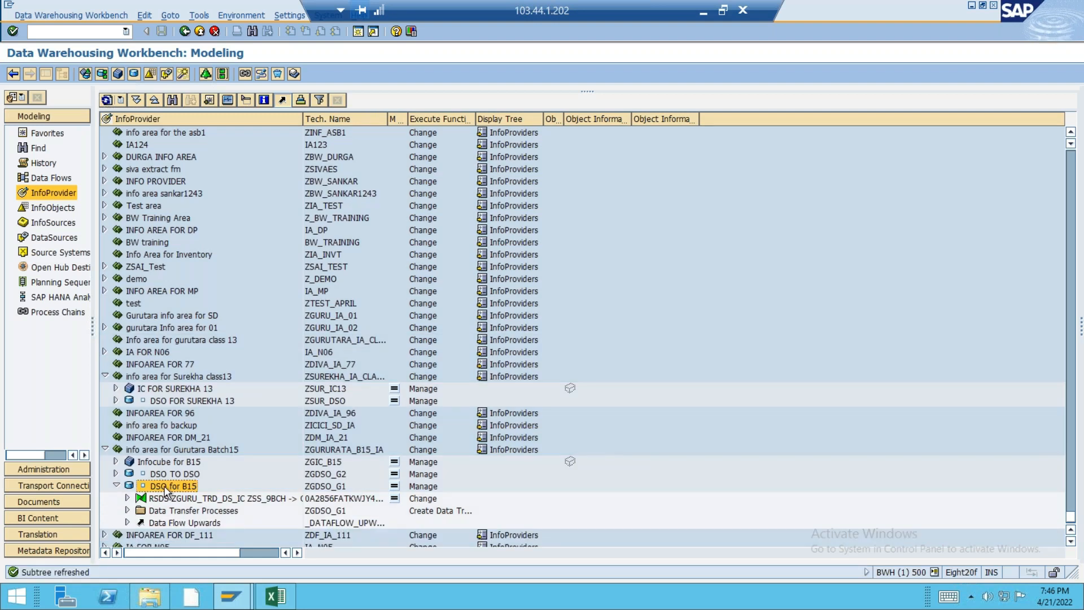
{"action": "right_click", "coordinate": [163, 489]}
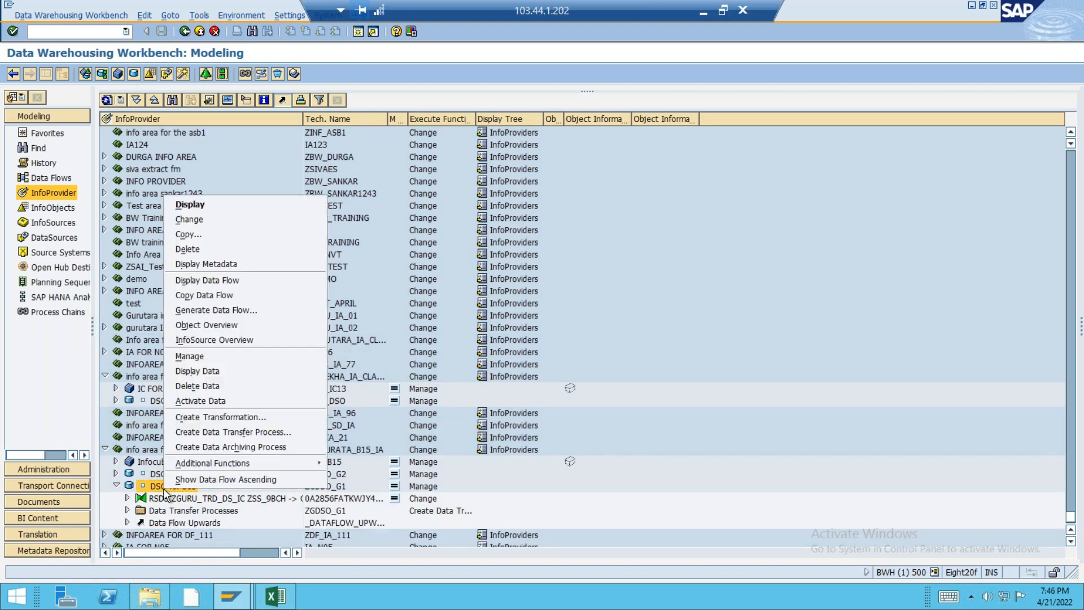
{"action": "left_click", "coordinate": [233, 354]}
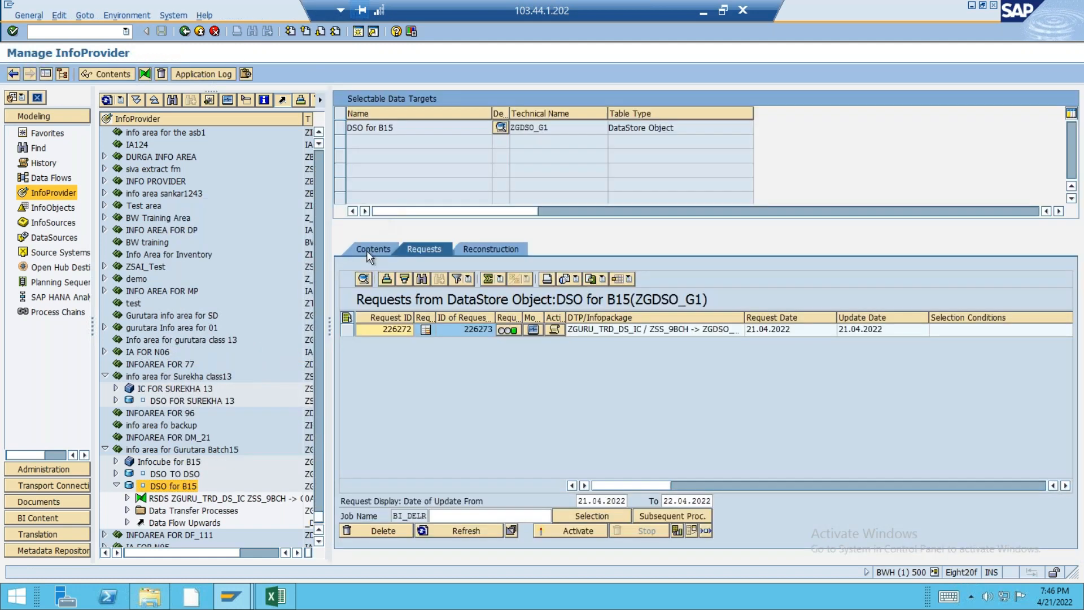
{"action": "left_click", "coordinate": [368, 247]}
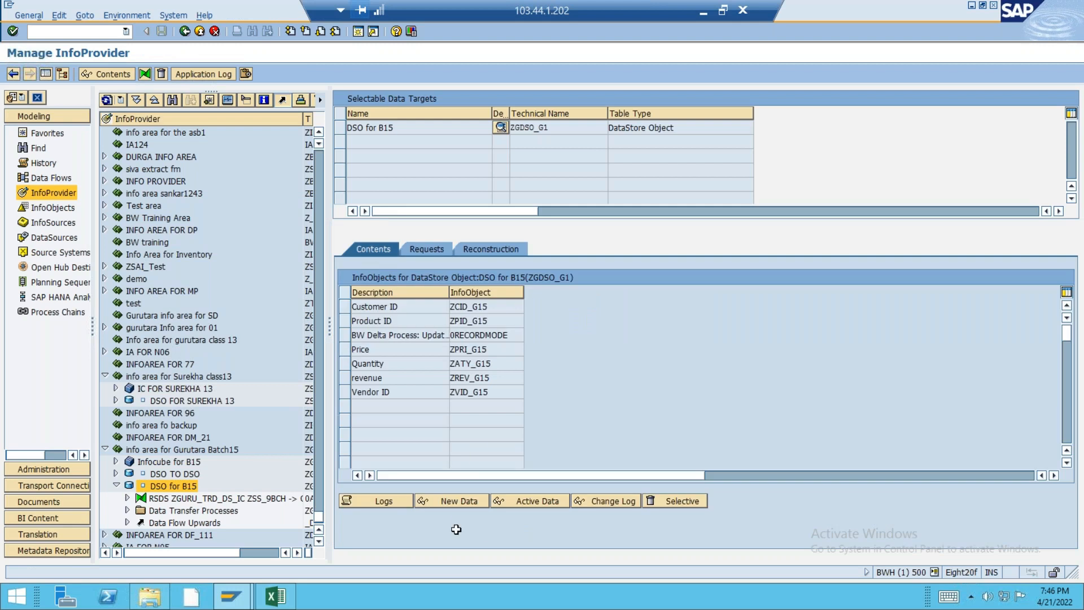
{"action": "left_click", "coordinate": [459, 501]}
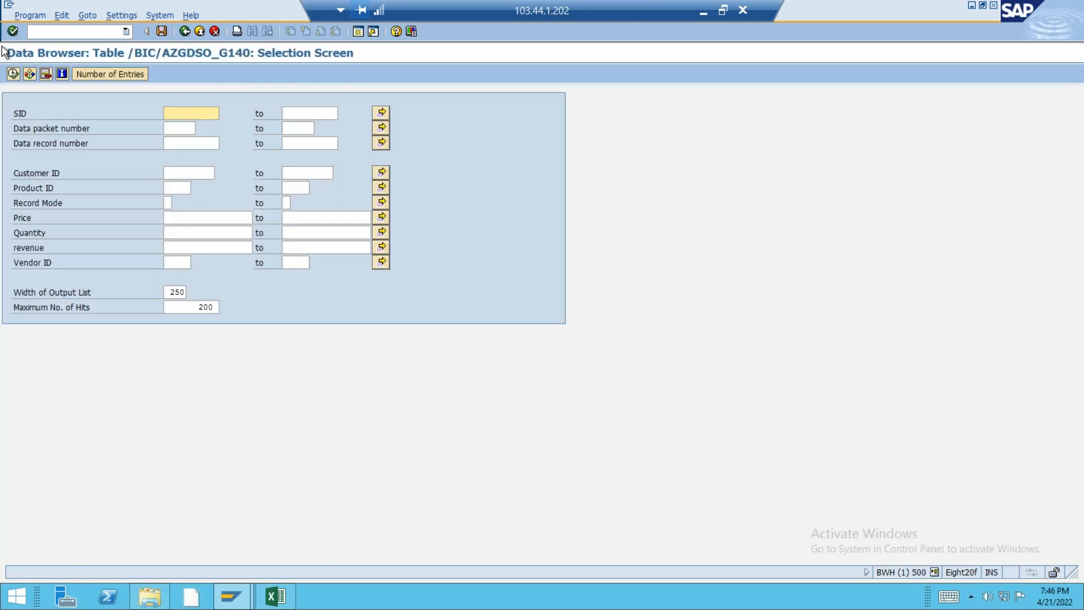
{"action": "left_click", "coordinate": [13, 74]}
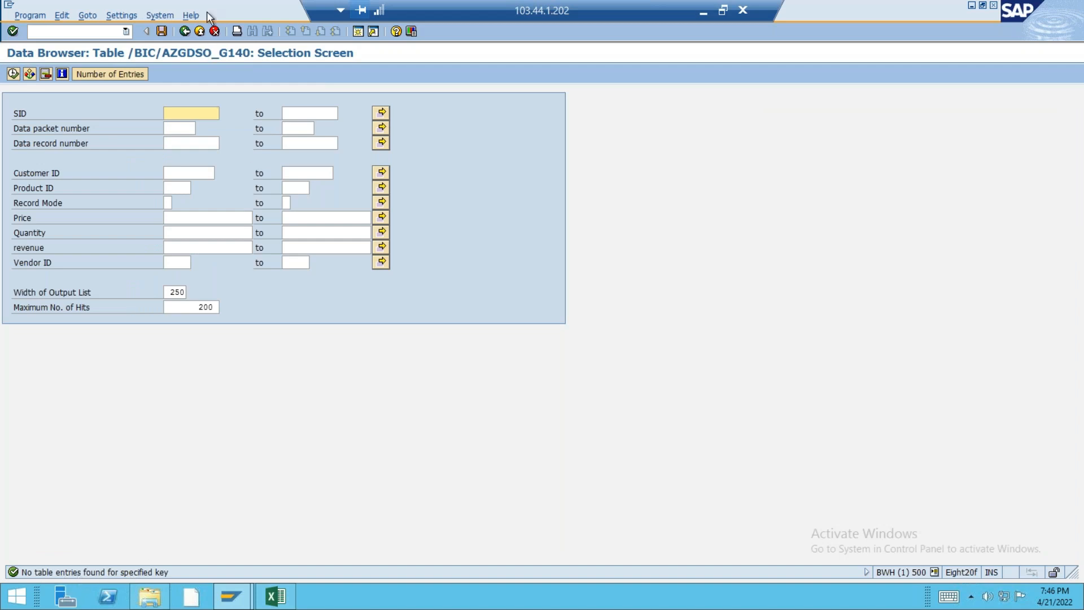
{"action": "left_click", "coordinate": [184, 30]}
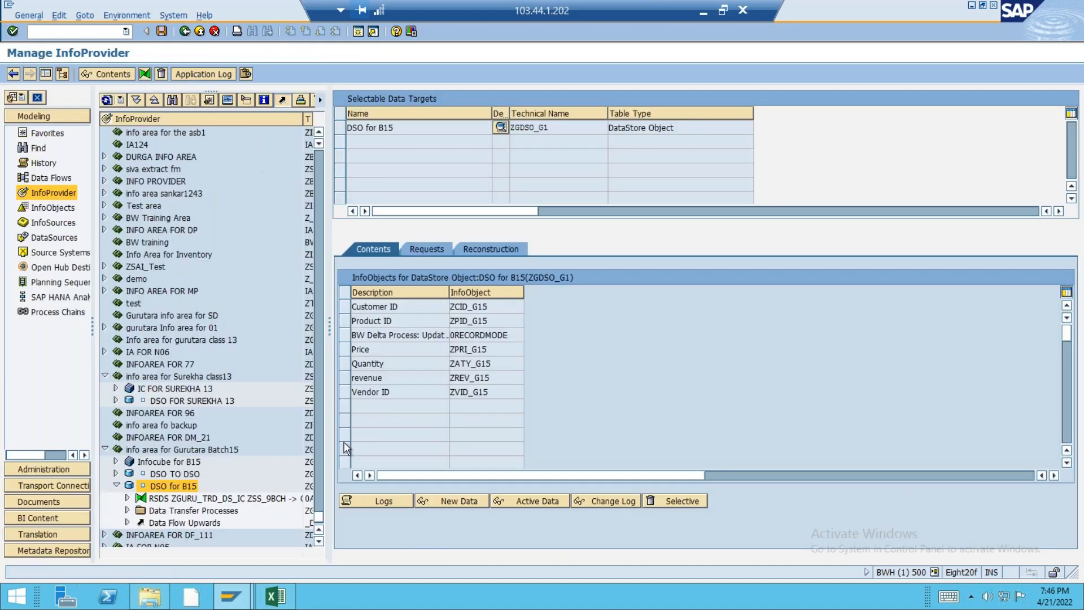
Show all active data entries of DSO for B15 and move the Vendor ID column directly after Product ID.
{"action": "left_click", "coordinate": [549, 507]}
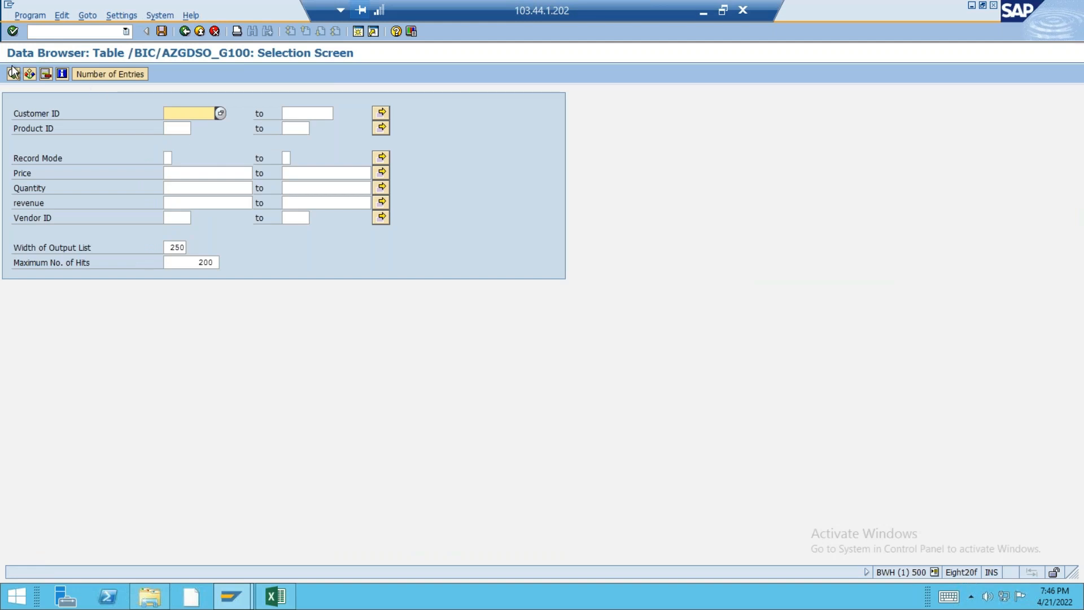
{"action": "left_click", "coordinate": [12, 74]}
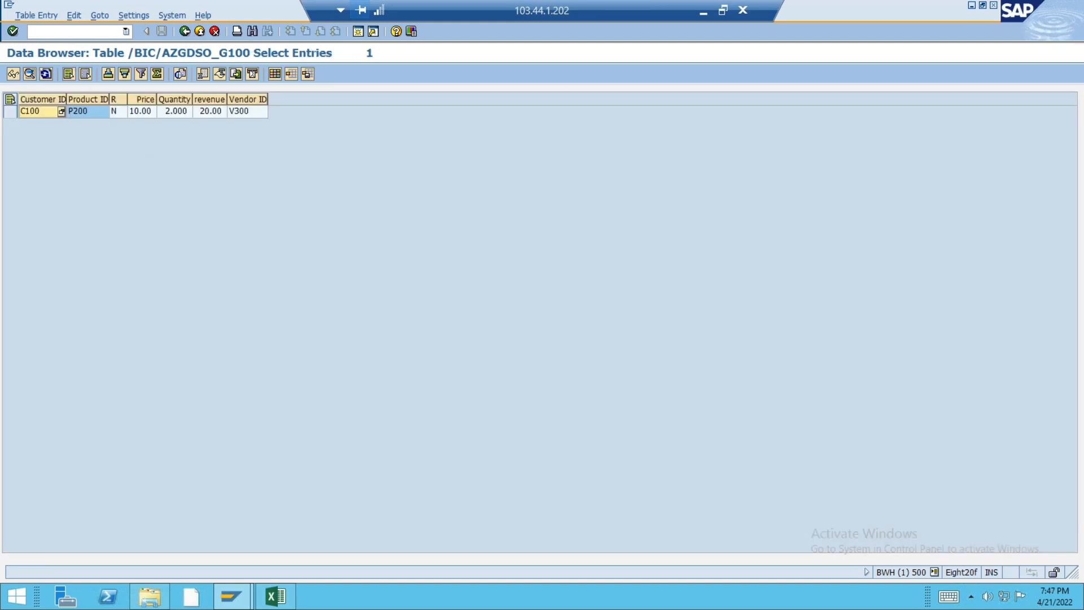
{"action": "left_click", "coordinate": [238, 110]}
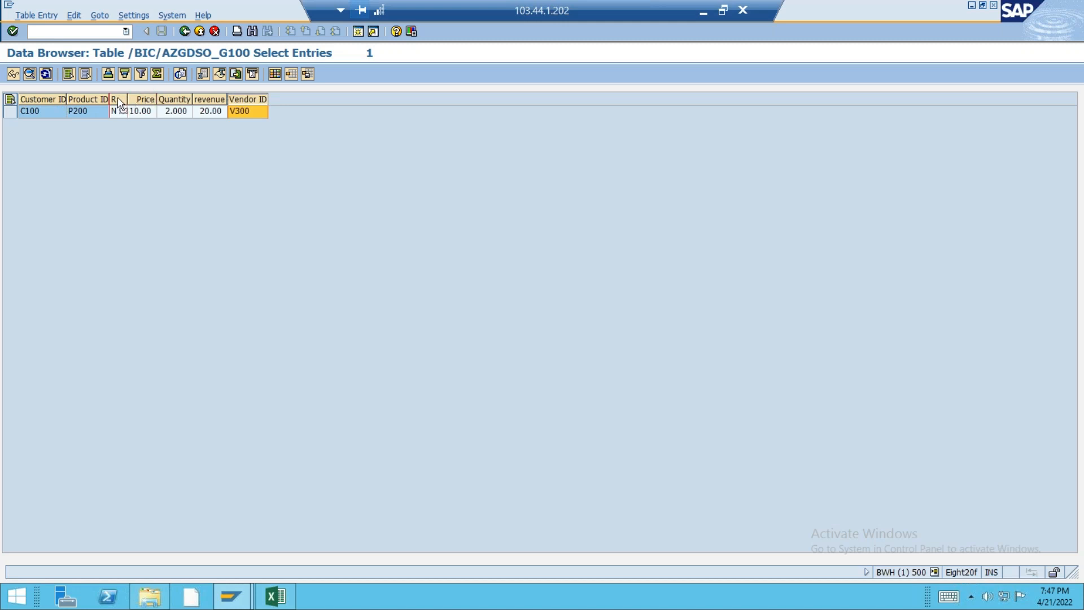
{"action": "left_click_drag", "start_coordinate": [118, 103], "coordinate": [116, 104]}
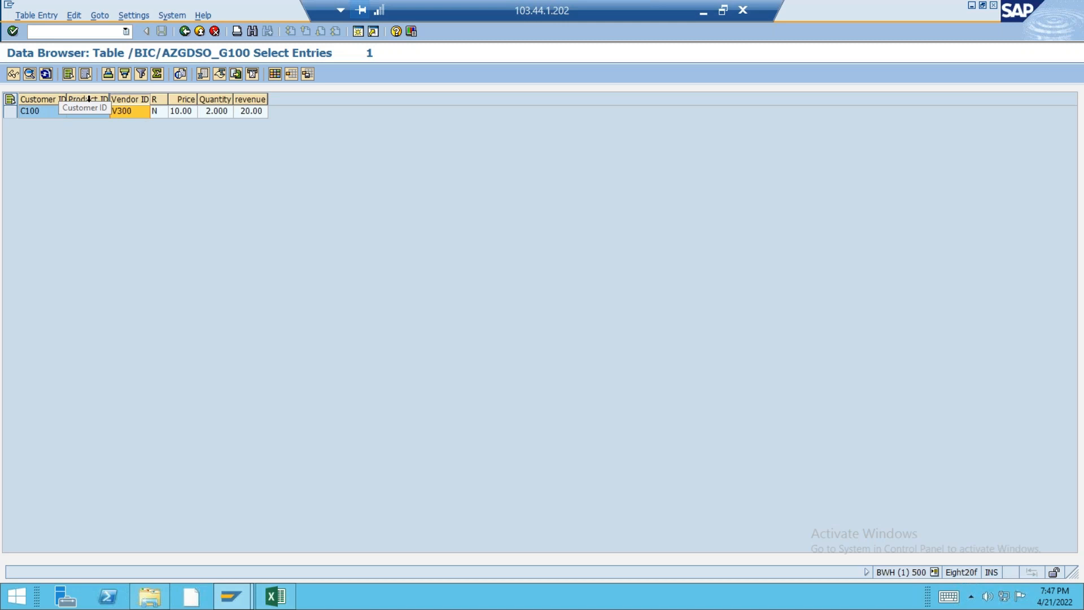
Check the price, quantity and revenue of the active data entry, and return to the management screen of DSO for B15.
{"action": "left_click", "coordinate": [185, 110]}
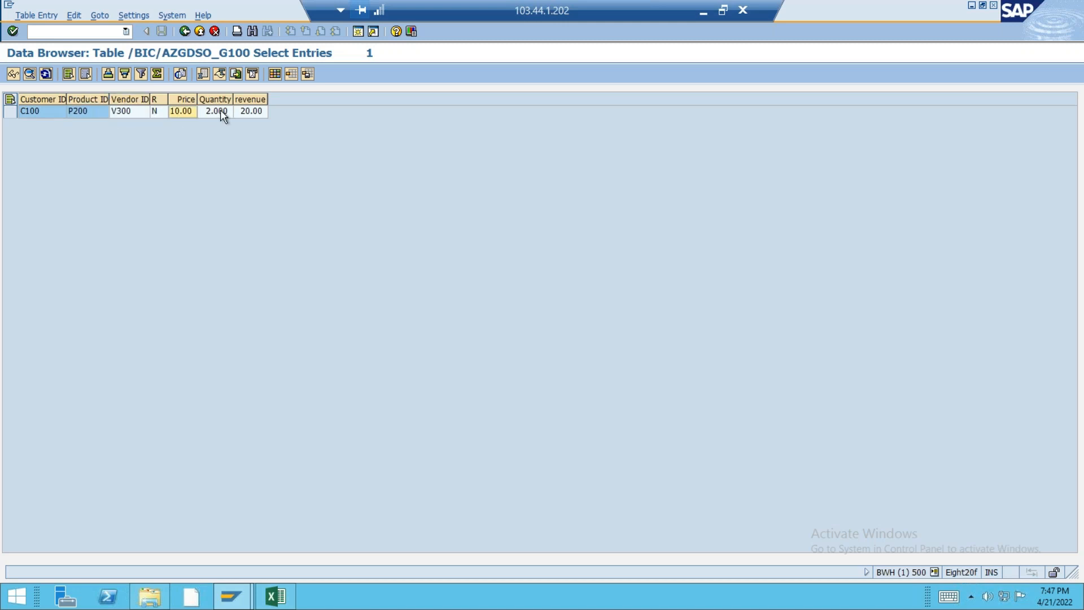
{"action": "left_click", "coordinate": [221, 109]}
{"action": "left_click", "coordinate": [253, 112]}
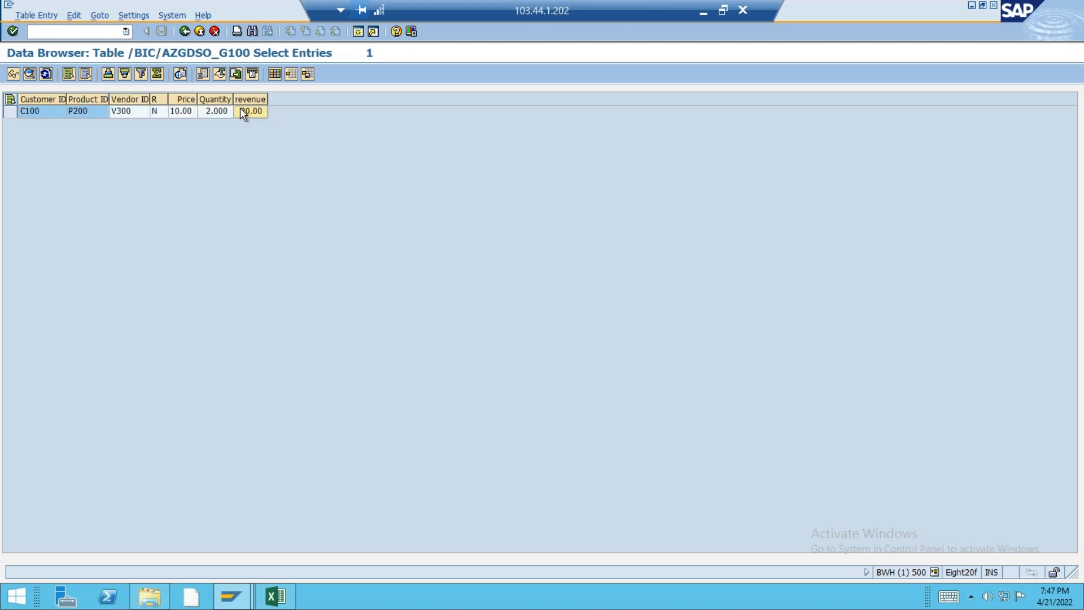
{"action": "left_click", "coordinate": [185, 32]}
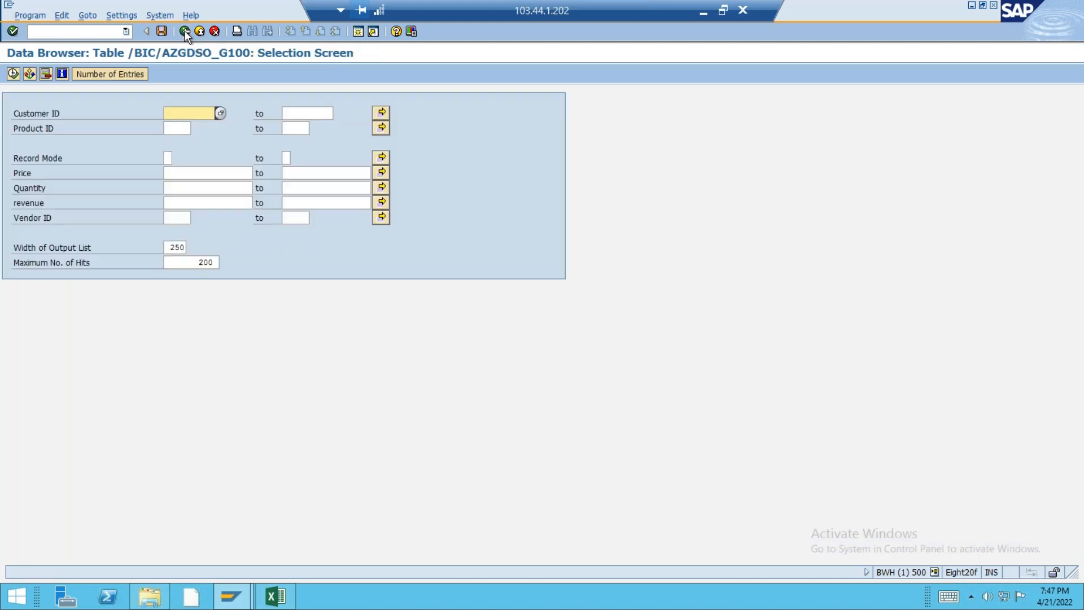
{"action": "left_click", "coordinate": [186, 32]}
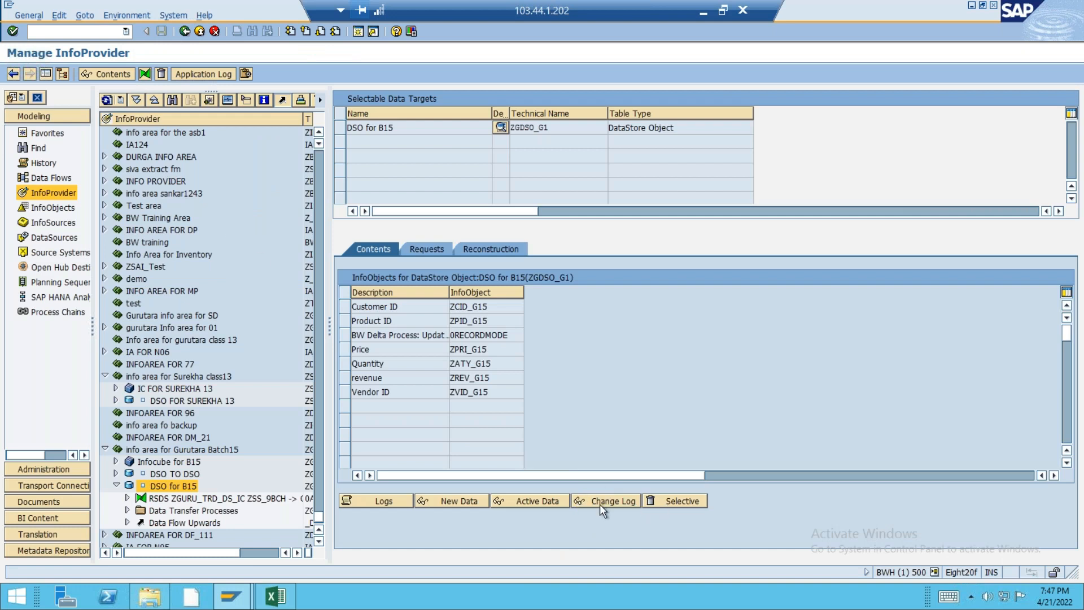
Show all change log entries of DSO for B15, check the entry's revenue and record mode, and look up the possible record mode values.
{"action": "left_click", "coordinate": [599, 502]}
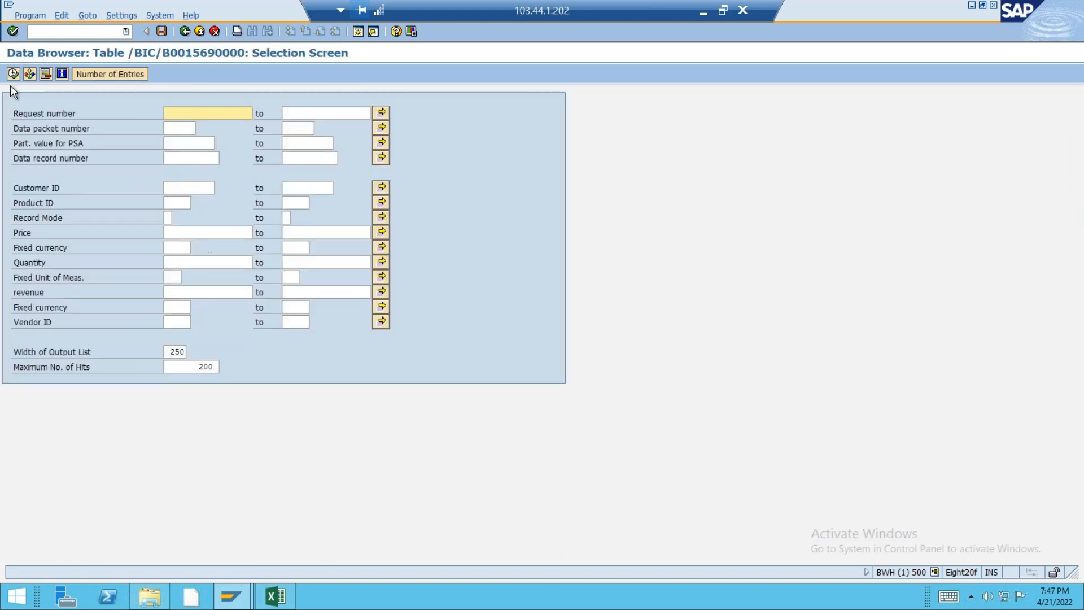
{"action": "left_click", "coordinate": [13, 74]}
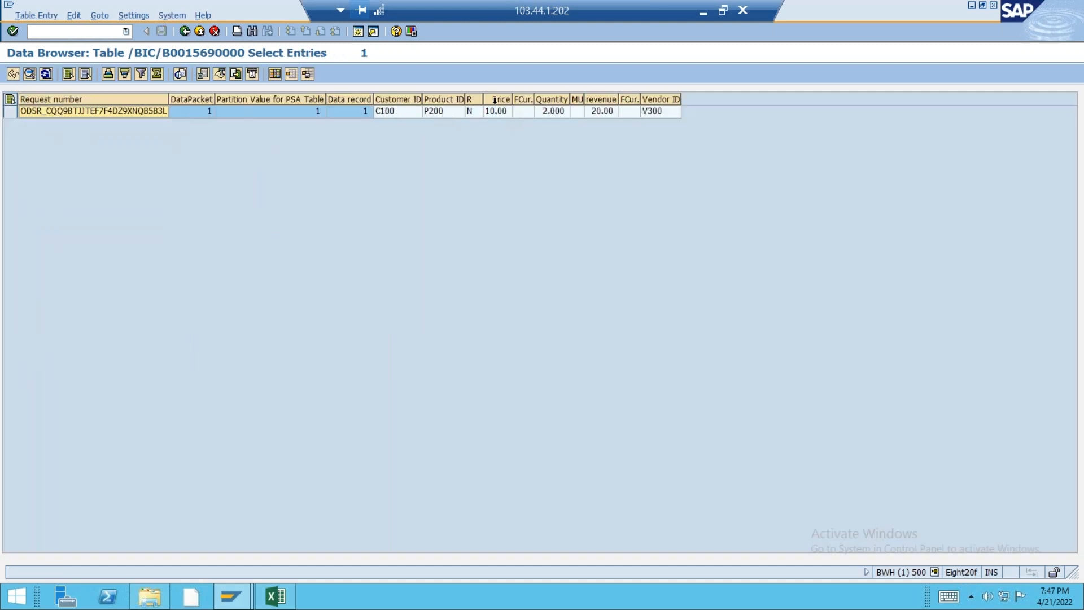
{"action": "left_click", "coordinate": [601, 100]}
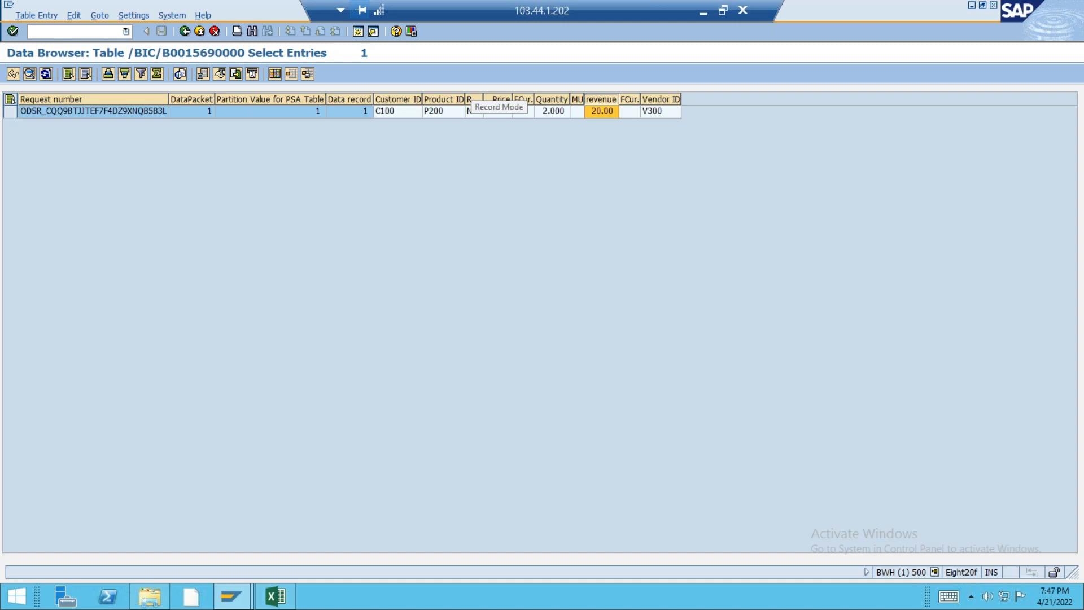
{"action": "left_click", "coordinate": [470, 114]}
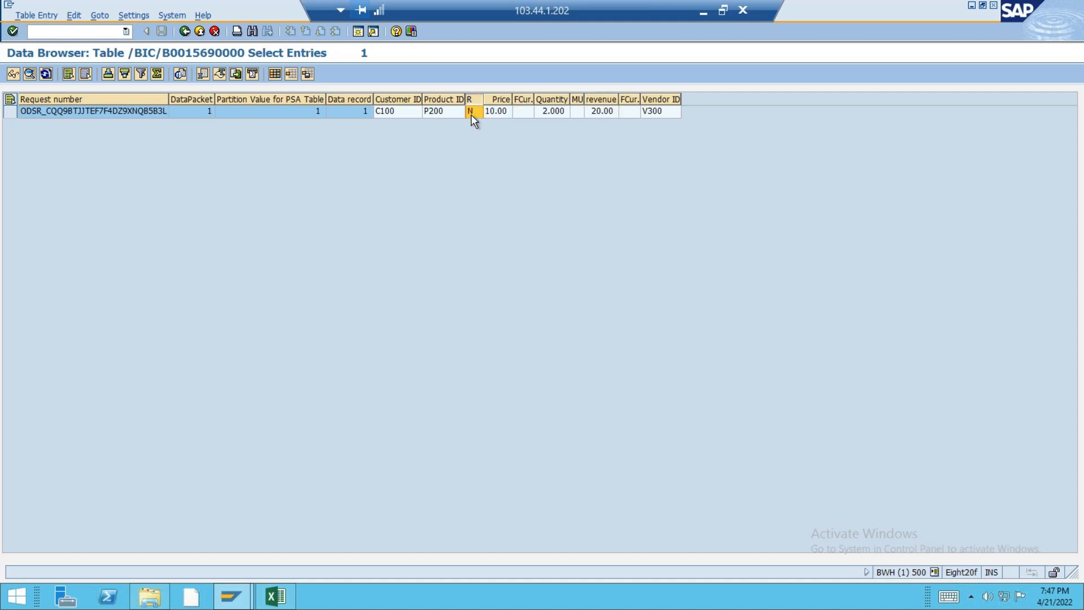
{"action": "left_click", "coordinate": [479, 112]}
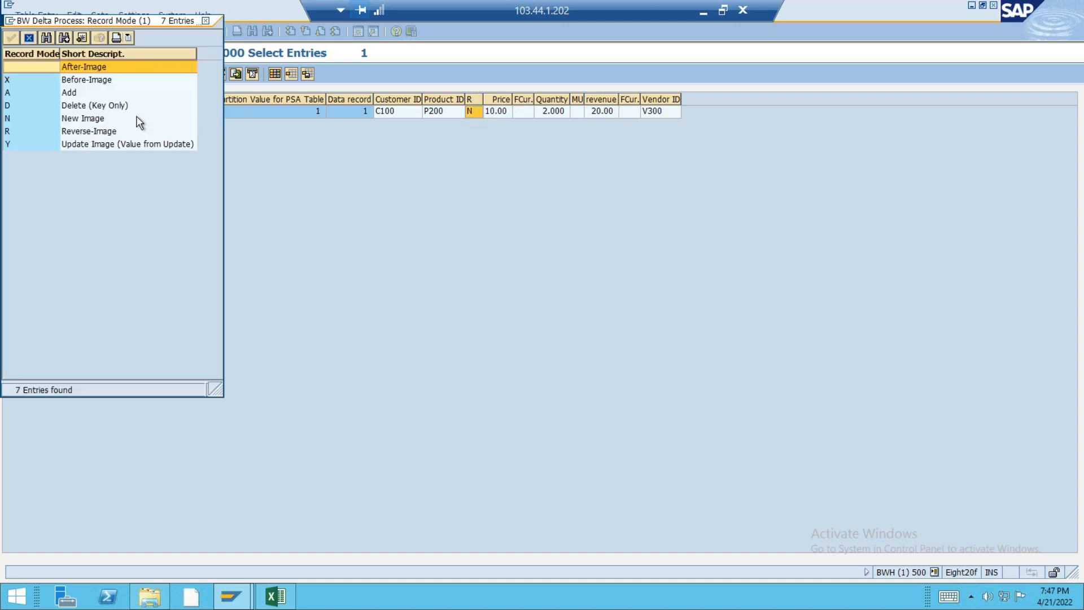
{"action": "left_click", "coordinate": [206, 21]}
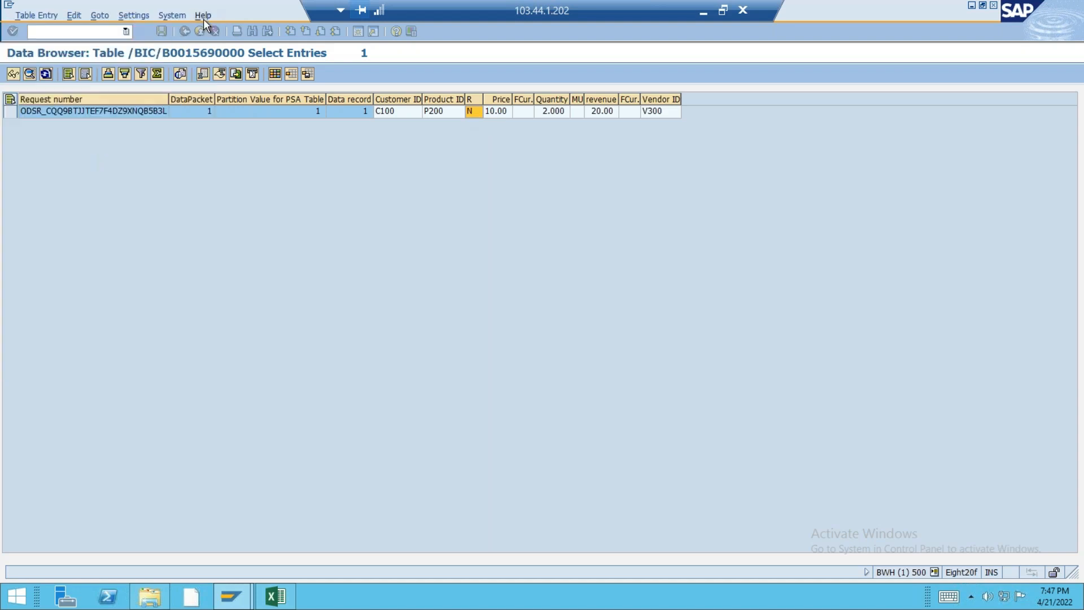
Compare the change log entry with the source record in Excel, and return to the management screen of DSO for B15 in SAP.
{"action": "left_click", "coordinate": [276, 603]}
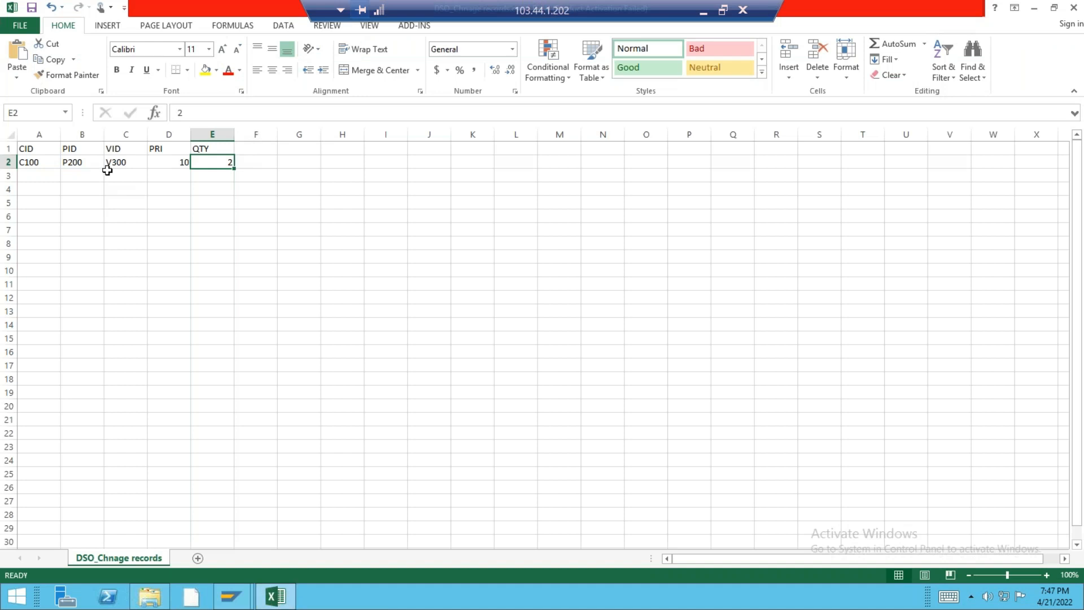
{"action": "mouse_move", "coordinate": [229, 602]}
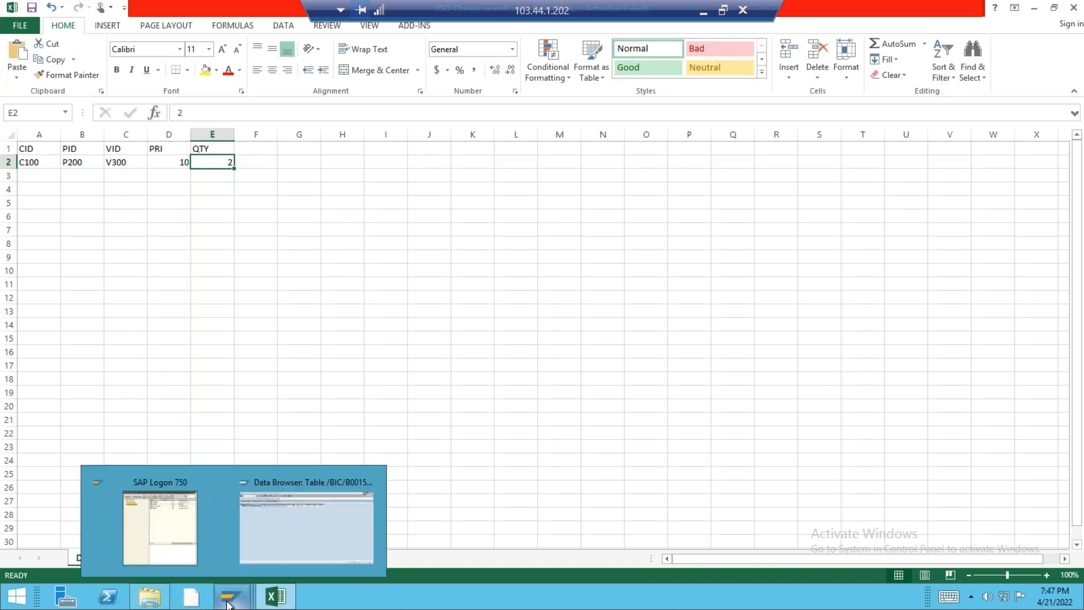
{"action": "left_click", "coordinate": [314, 508]}
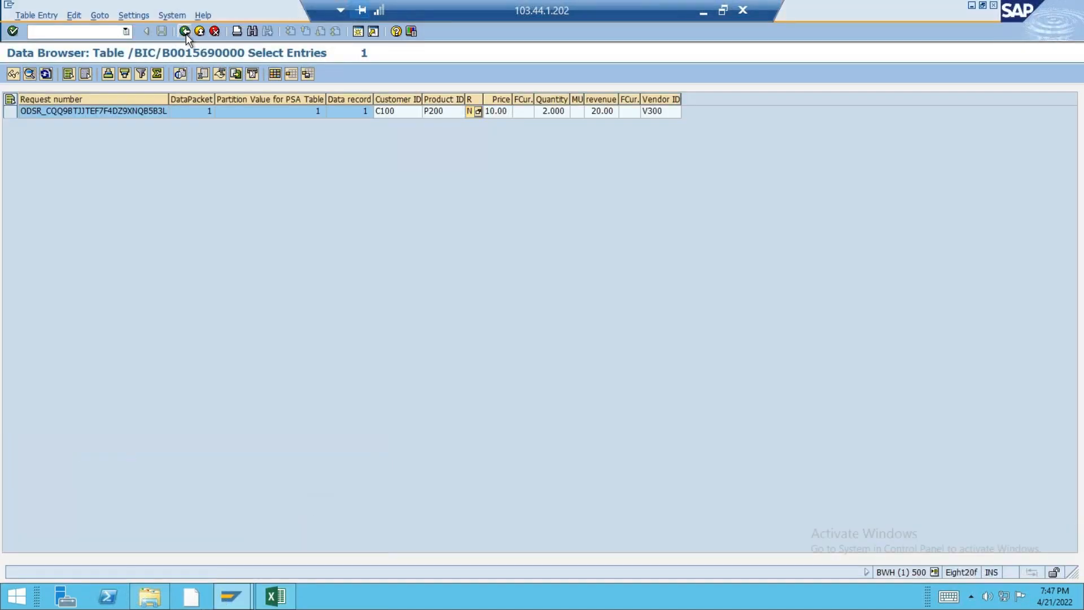
{"action": "left_click", "coordinate": [185, 32]}
{"action": "left_click", "coordinate": [186, 32]}
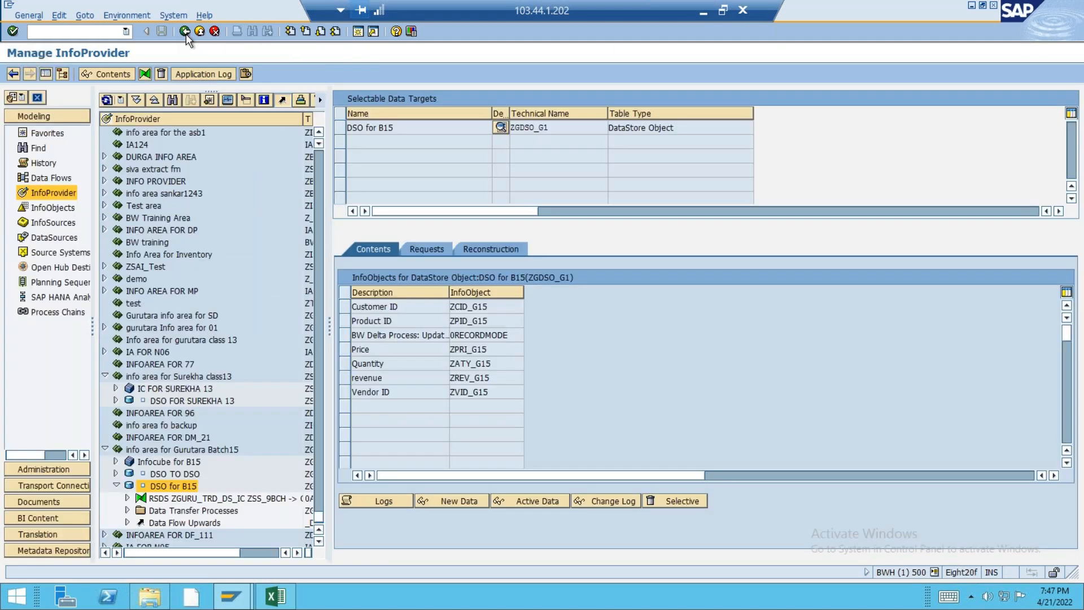
Leave the management screen and examine the key fields and data fields in the definition of DSO for B15.
{"action": "left_click", "coordinate": [185, 32]}
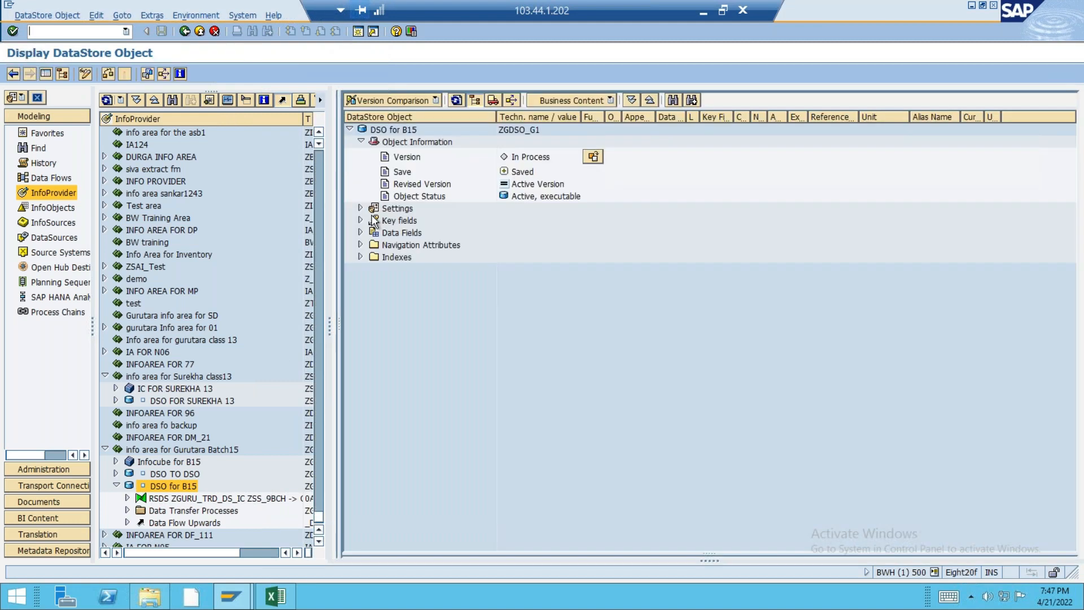
{"action": "left_click", "coordinate": [361, 220]}
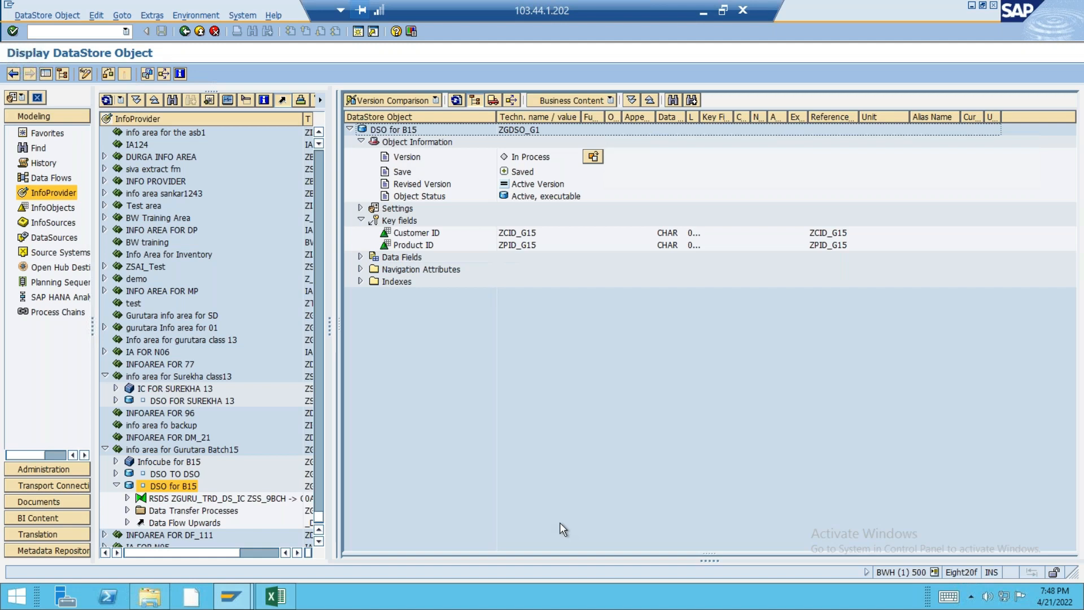
{"action": "left_click", "coordinate": [413, 235]}
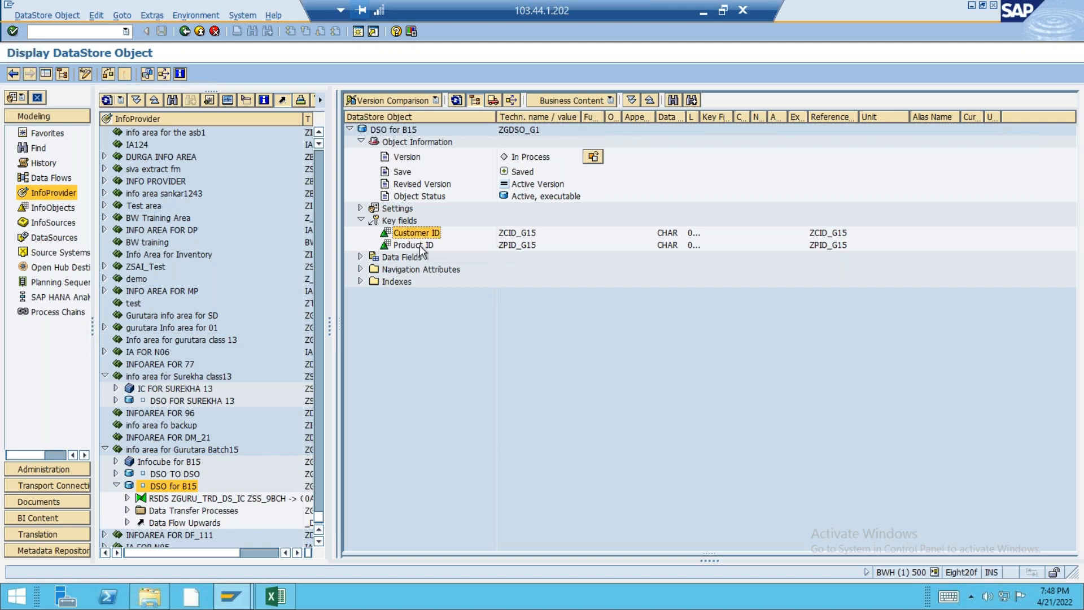
{"action": "left_click", "coordinate": [361, 257]}
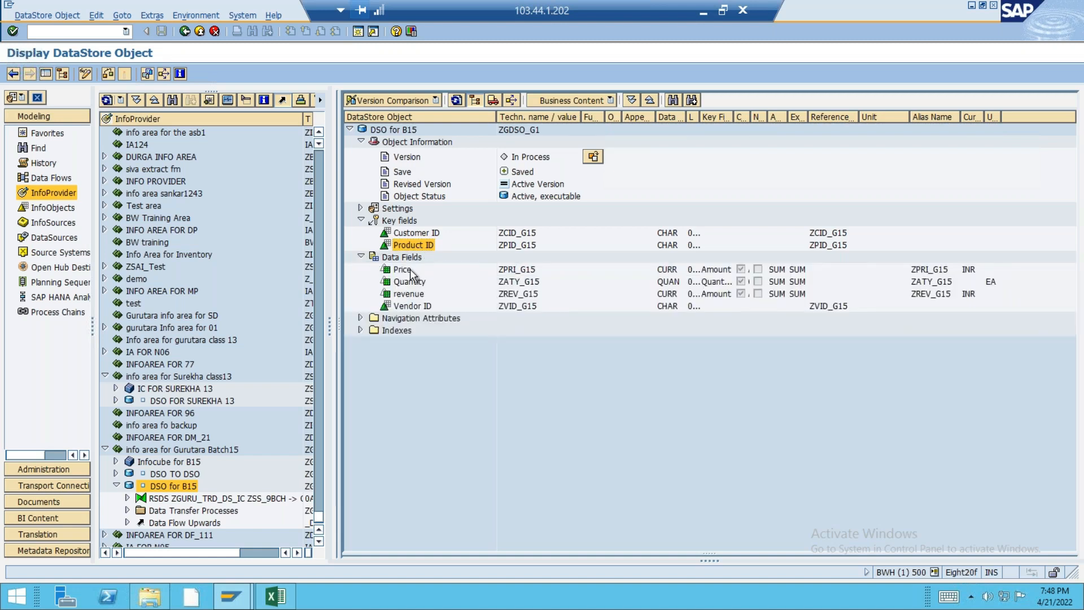
{"action": "left_click", "coordinate": [420, 305]}
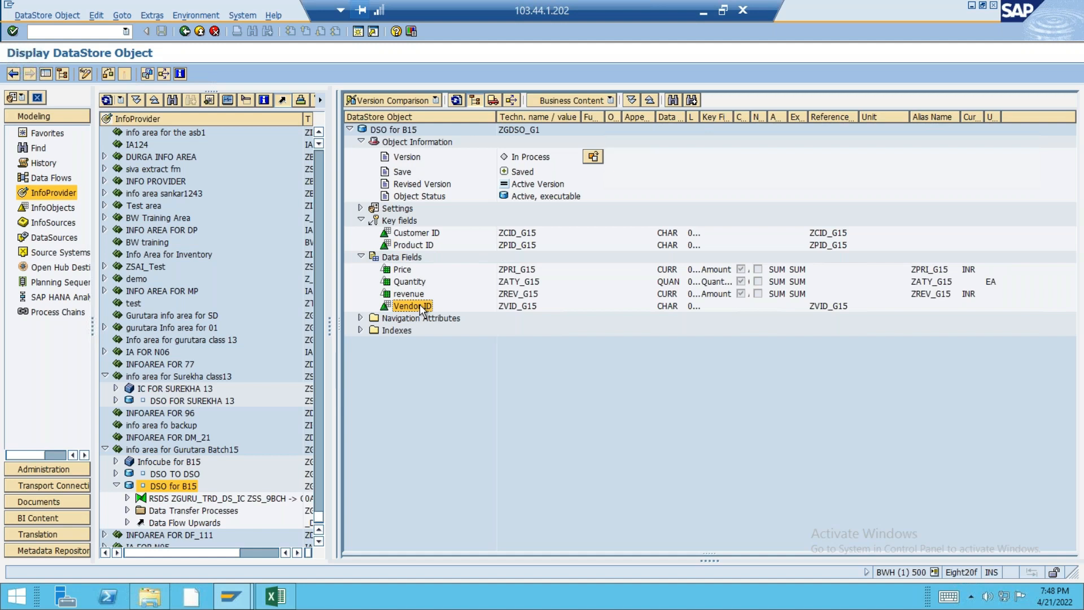
Close the source file in Excel, saving it over DSO_Chnage records.csv in the BATCH 15 folder and keeping the CSV format.
{"action": "left_click", "coordinate": [276, 597]}
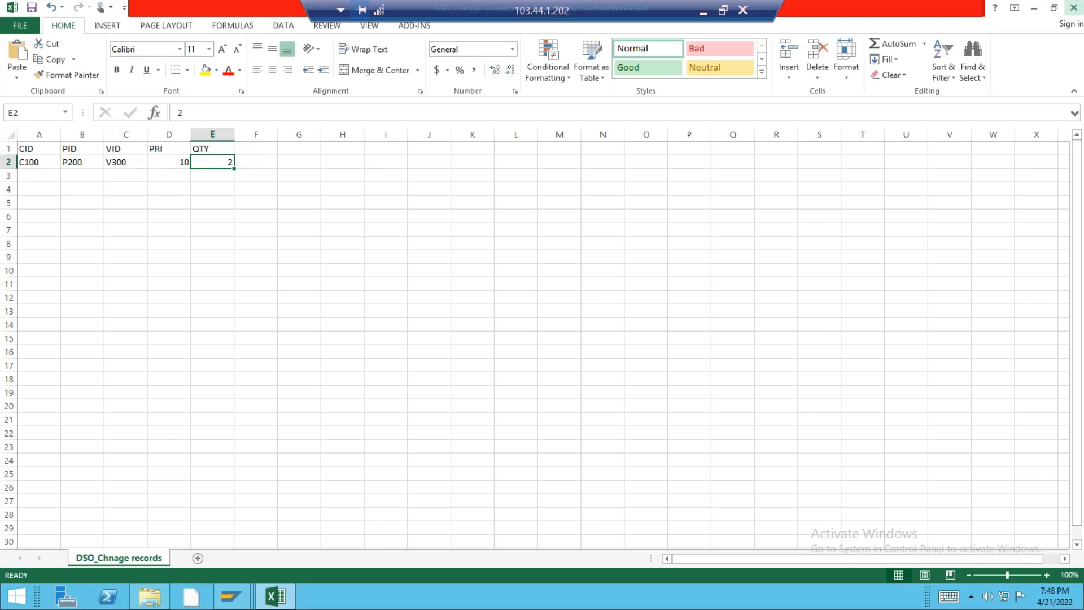
{"action": "left_click", "coordinate": [1074, 7]}
{"action": "left_click", "coordinate": [484, 315]}
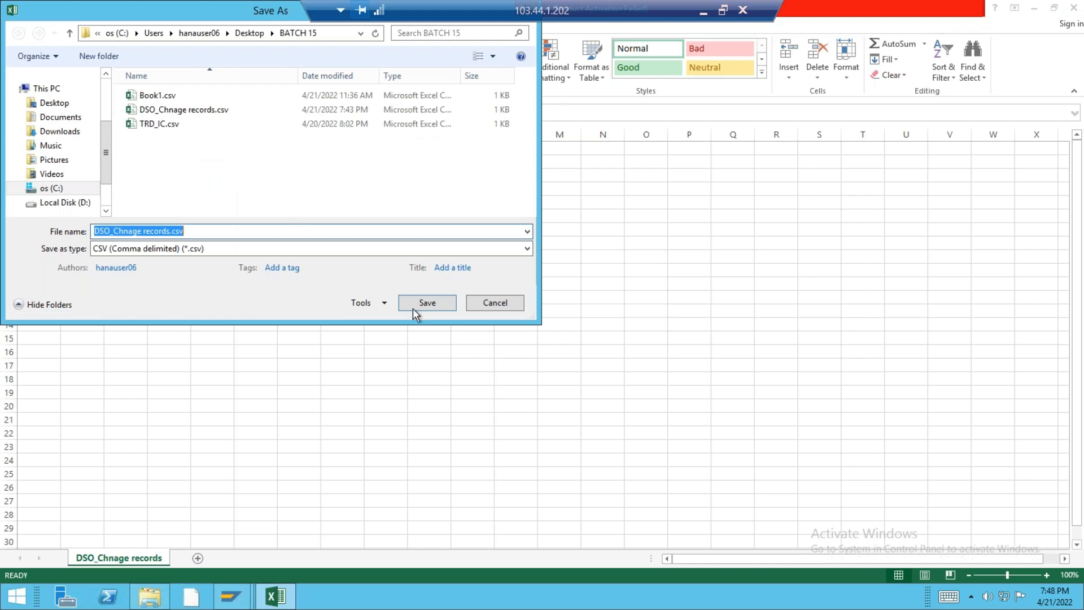
{"action": "left_click", "coordinate": [425, 303]}
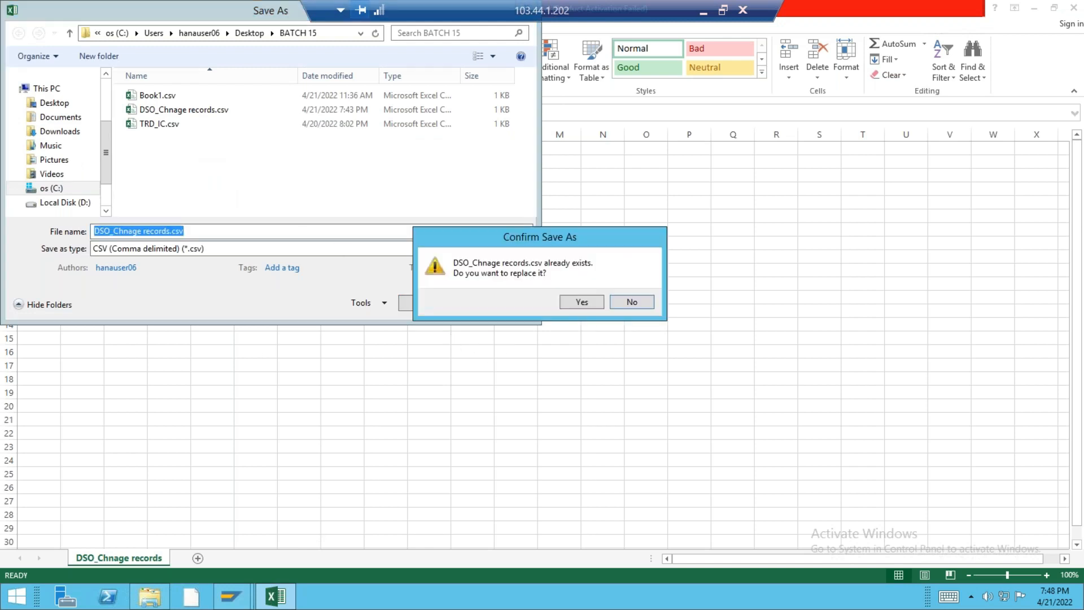
{"action": "left_click", "coordinate": [582, 301]}
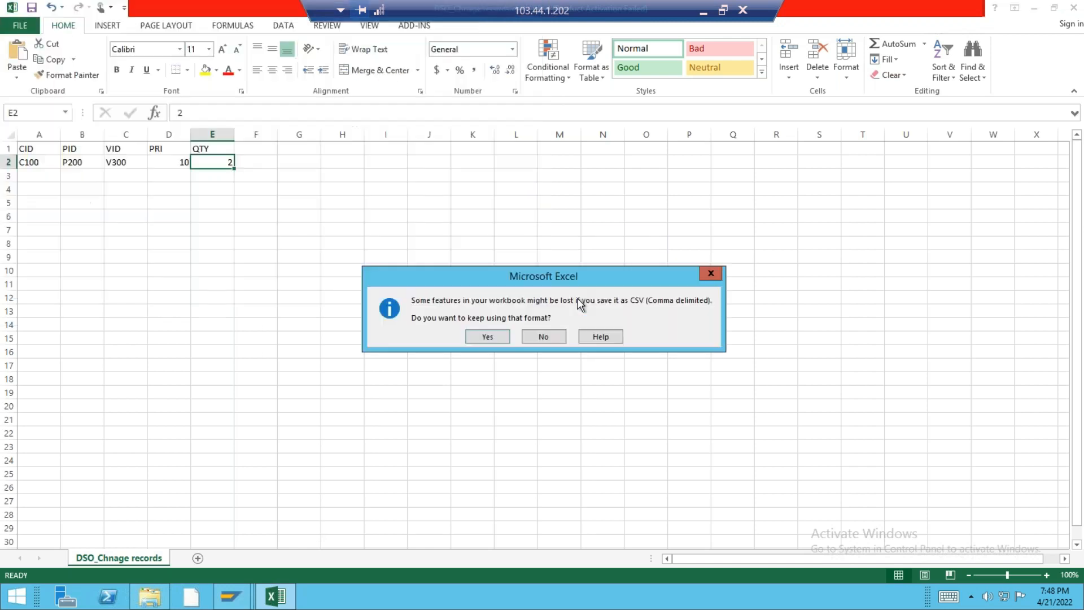
{"action": "left_click", "coordinate": [487, 337]}
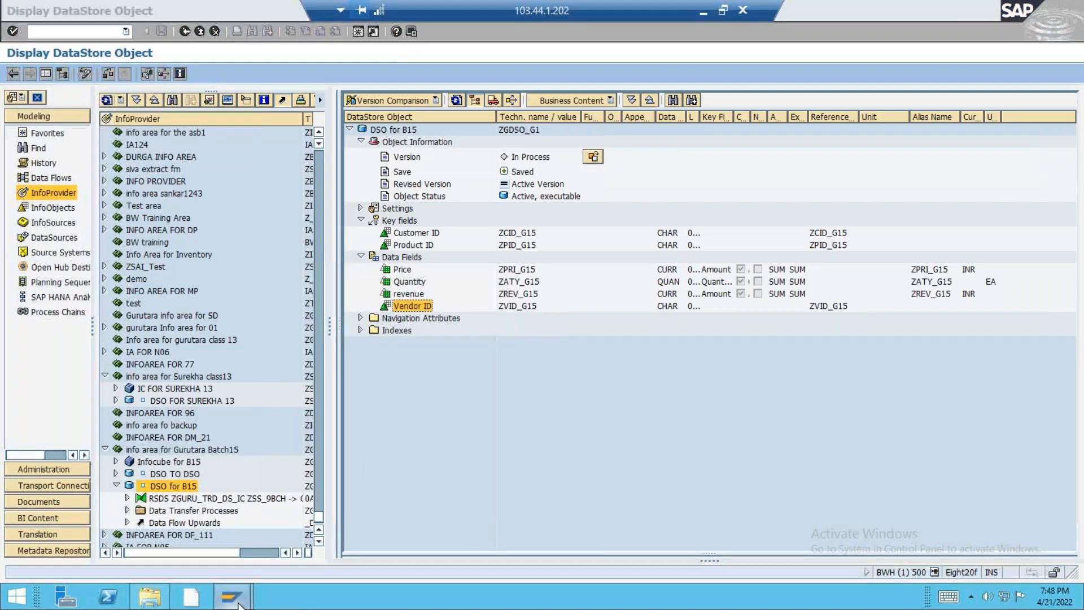
Switch to SAP and start the data load of InfoPackage IP for IC B15, allowing access to the CSV file.
{"action": "mouse_move", "coordinate": [232, 596]}
{"action": "left_click", "coordinate": [298, 537]}
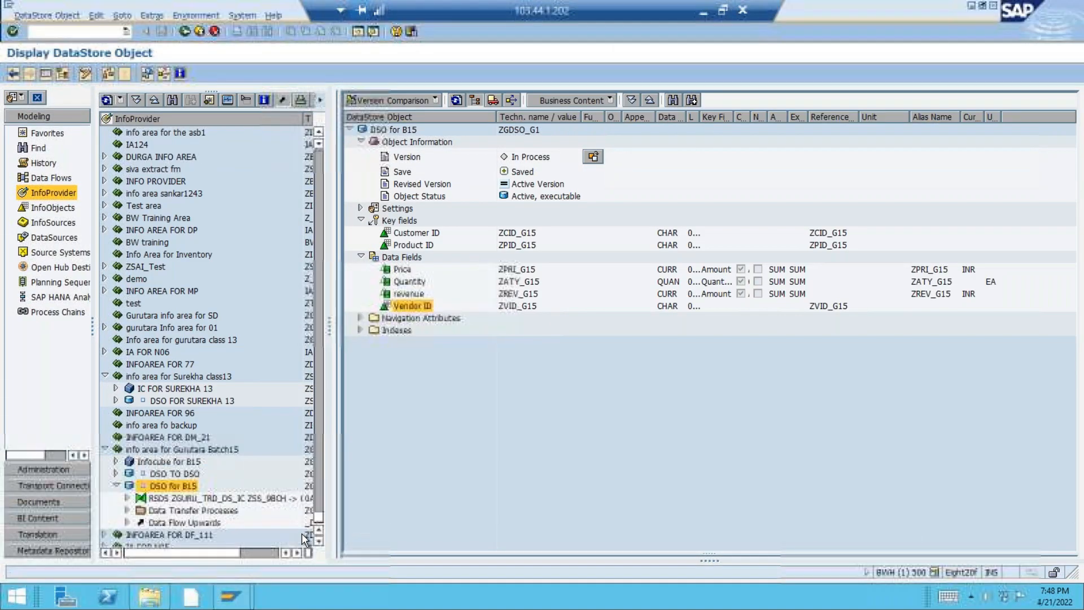
{"action": "left_click", "coordinate": [184, 32]}
{"action": "left_click", "coordinate": [127, 498]}
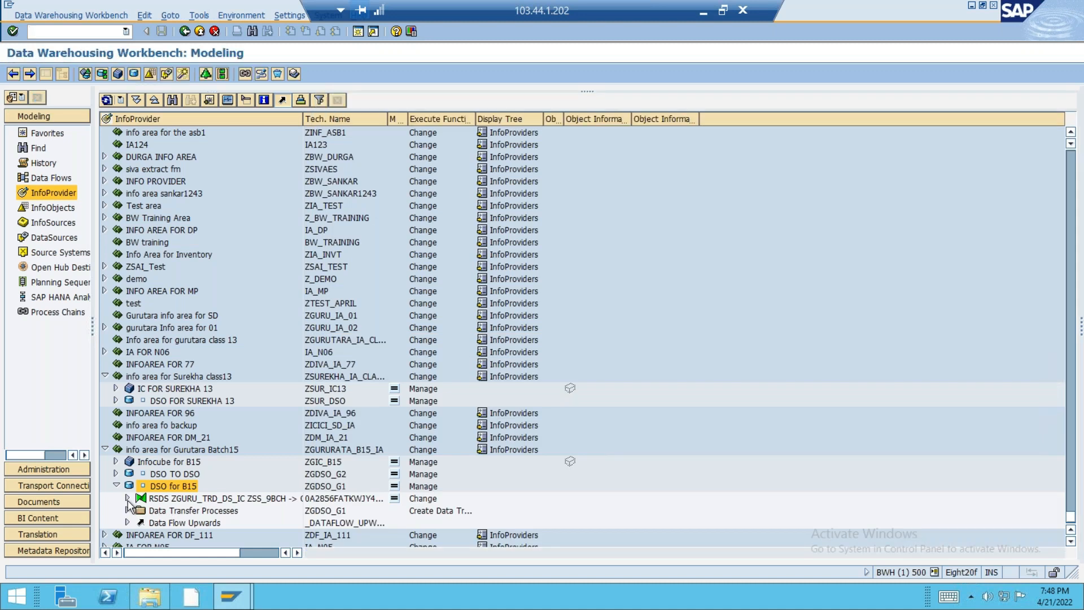
{"action": "double_click", "coordinate": [179, 512]}
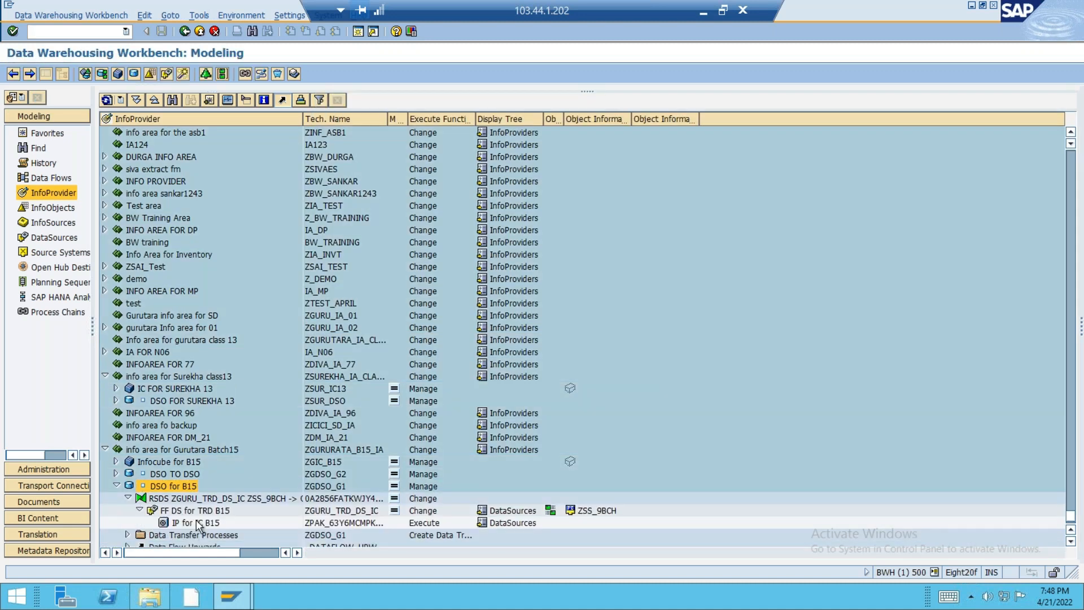
{"action": "double_click", "coordinate": [196, 522]}
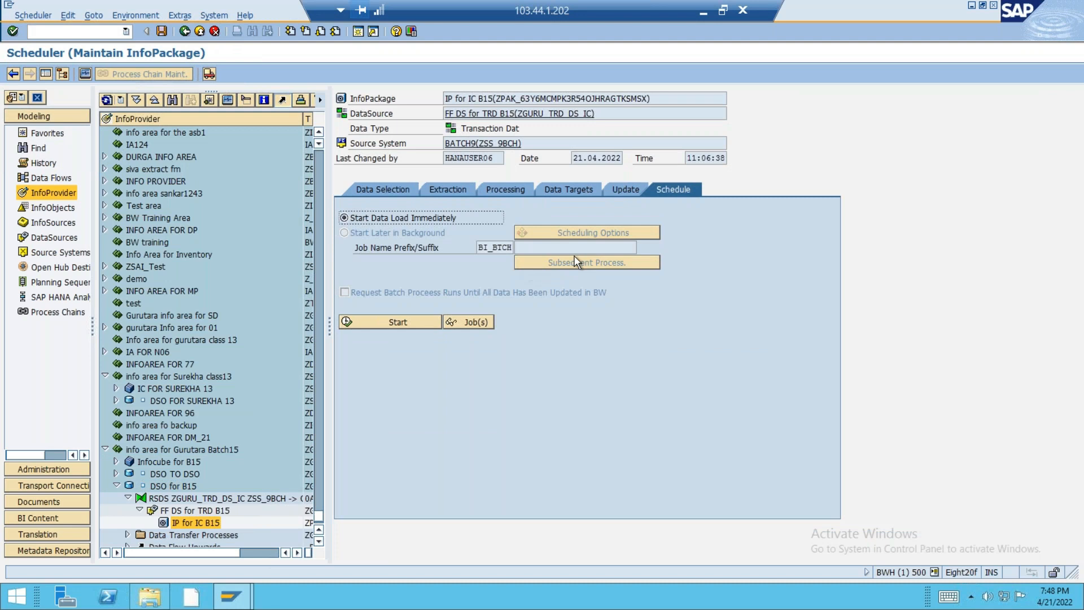
{"action": "left_click", "coordinate": [409, 325]}
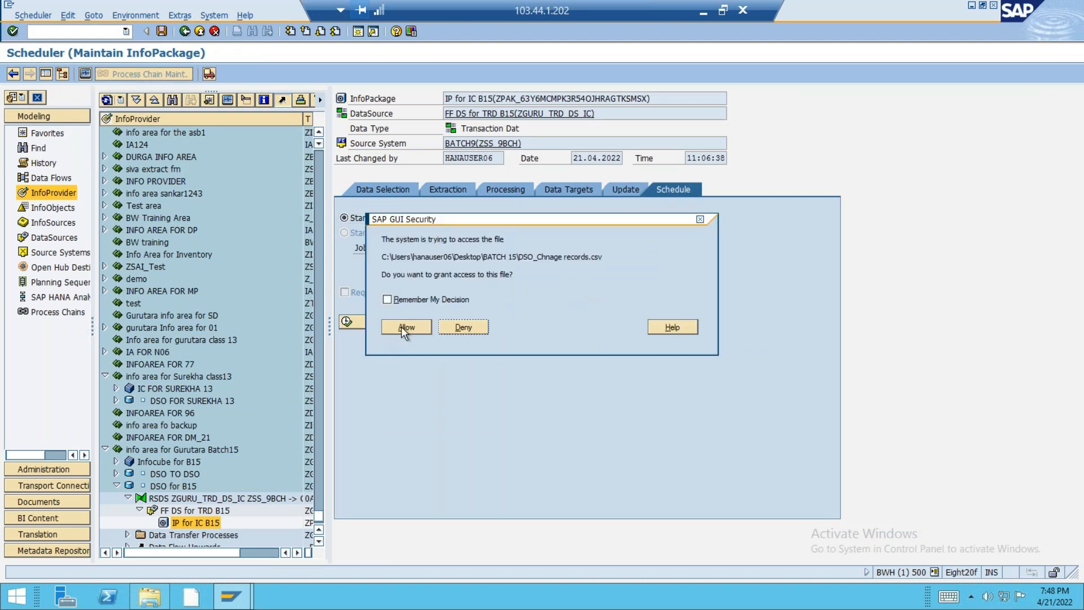
{"action": "left_click", "coordinate": [405, 328]}
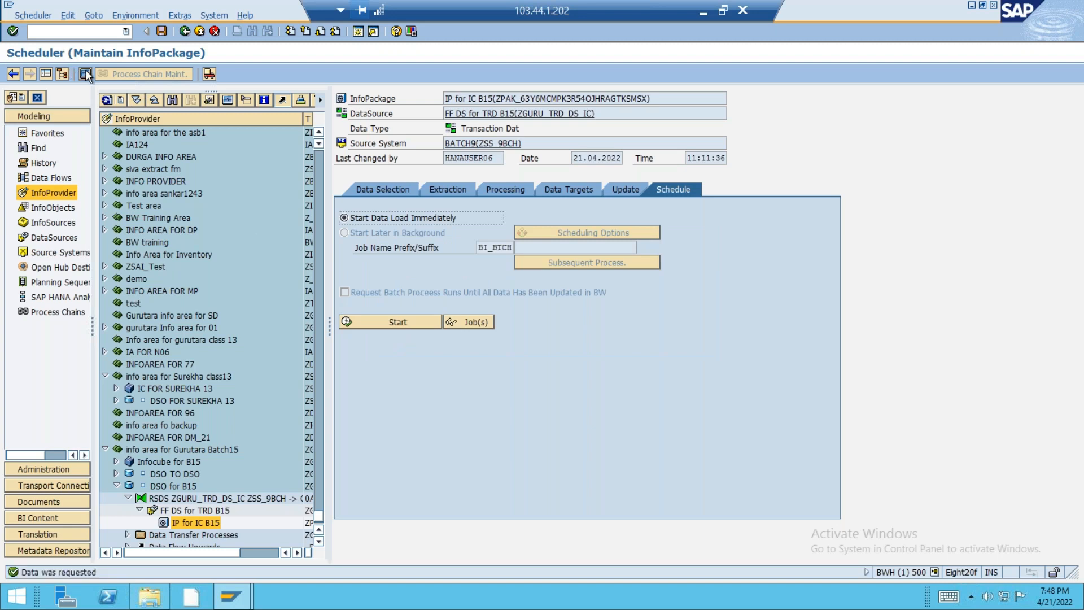
Execute the data transfer process ZGURU_TRD_DS_IC / ZSS_9BCH -> ZGDSO_G1 under DSO for B15 and open its request monitor.
{"action": "left_click", "coordinate": [128, 497]}
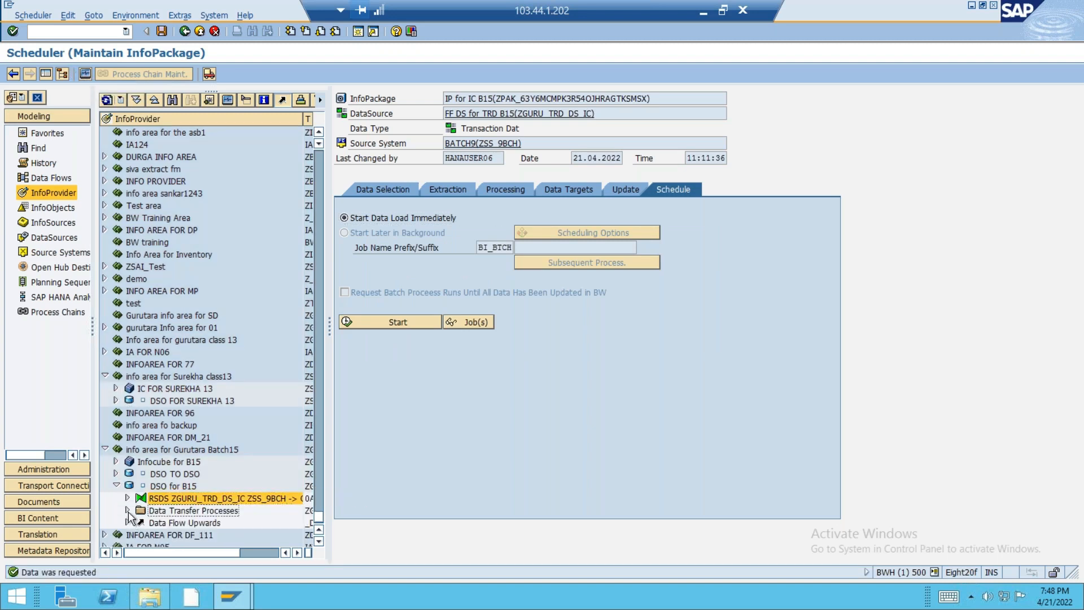
{"action": "left_click", "coordinate": [128, 510]}
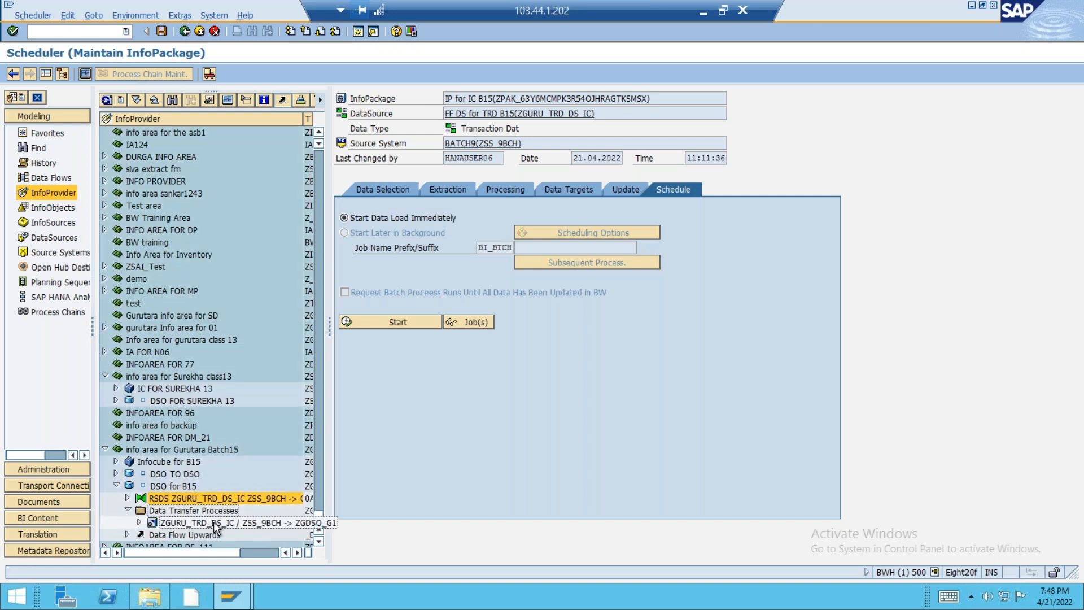
{"action": "left_click", "coordinate": [213, 522]}
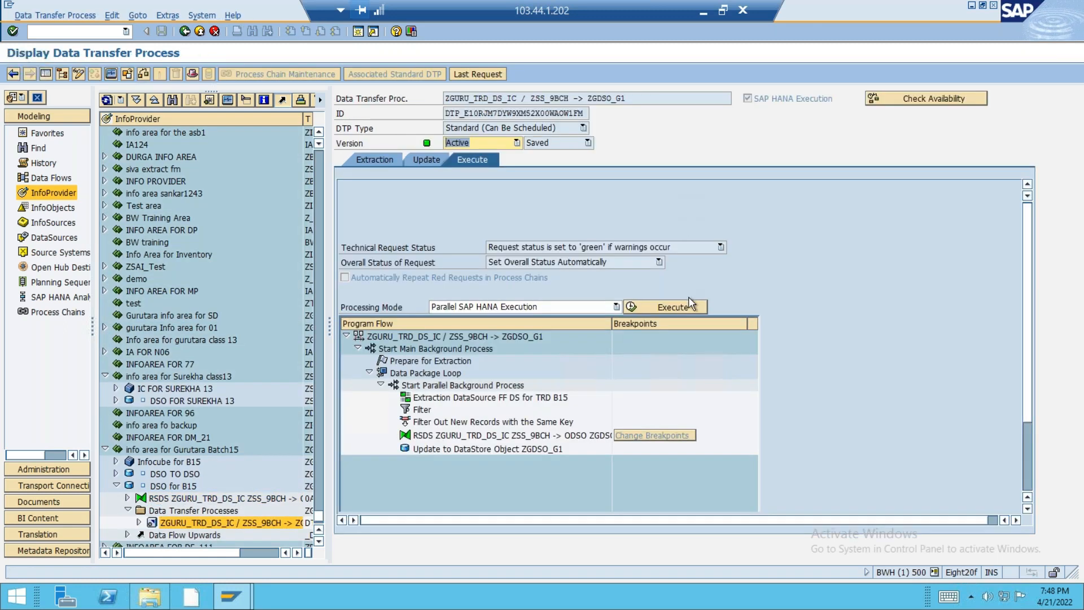
{"action": "left_click", "coordinate": [688, 305]}
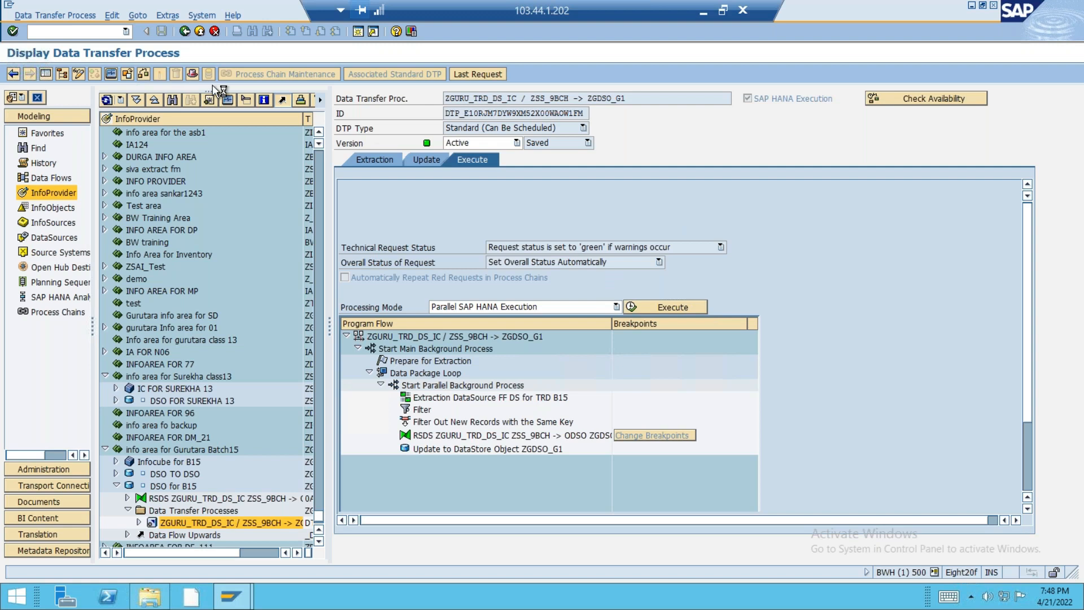
{"action": "left_click", "coordinate": [188, 266]}
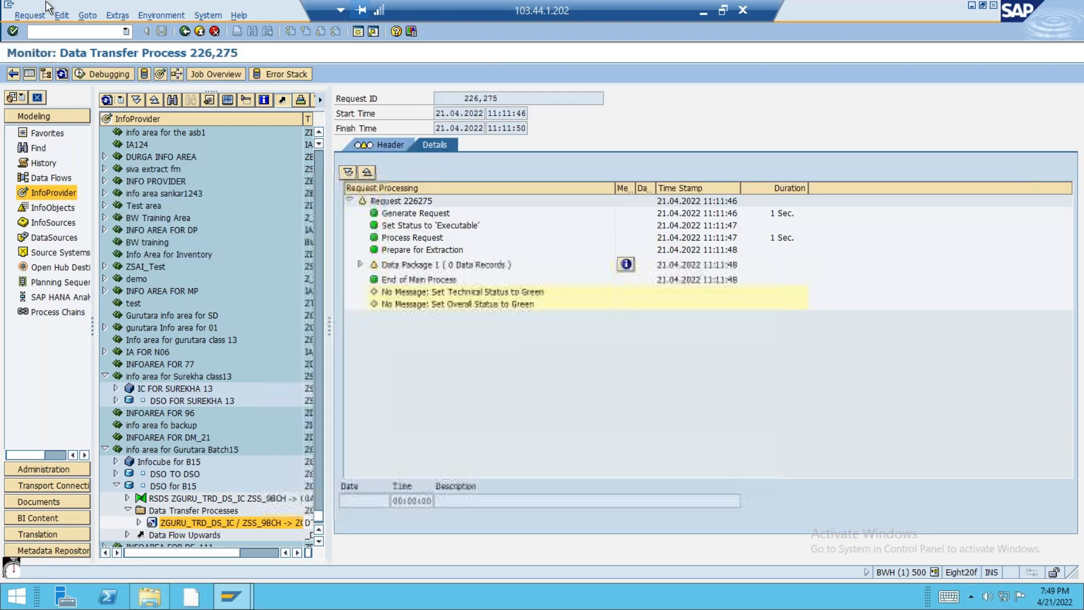
Refresh the data transfer process monitor to check the request's status, and return to the modeling workbench.
{"action": "left_click", "coordinate": [61, 73]}
{"action": "left_click", "coordinate": [61, 73]}
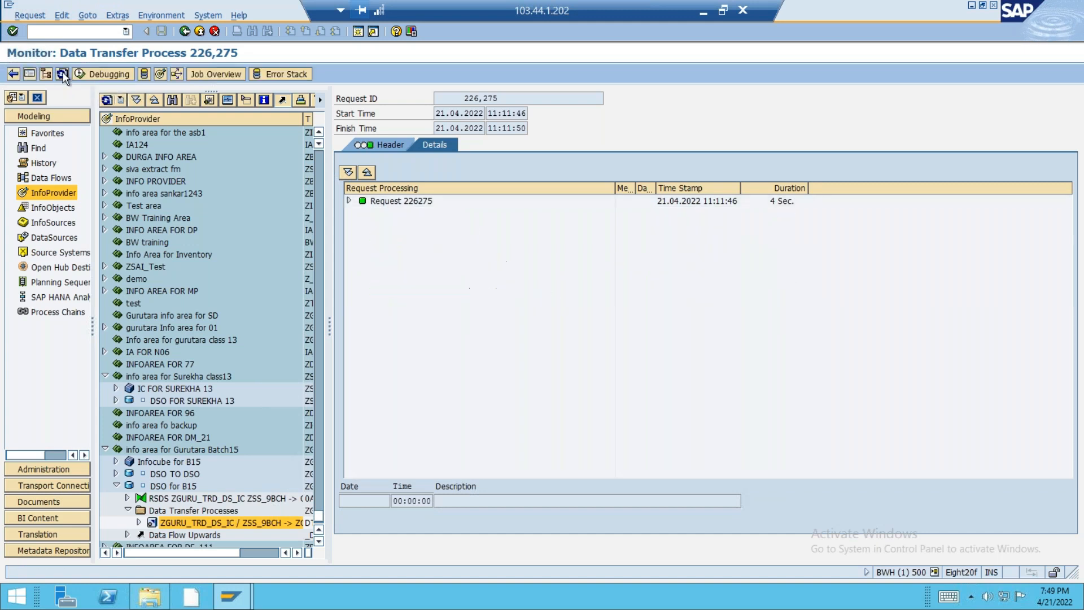
{"action": "left_click", "coordinate": [201, 33]}
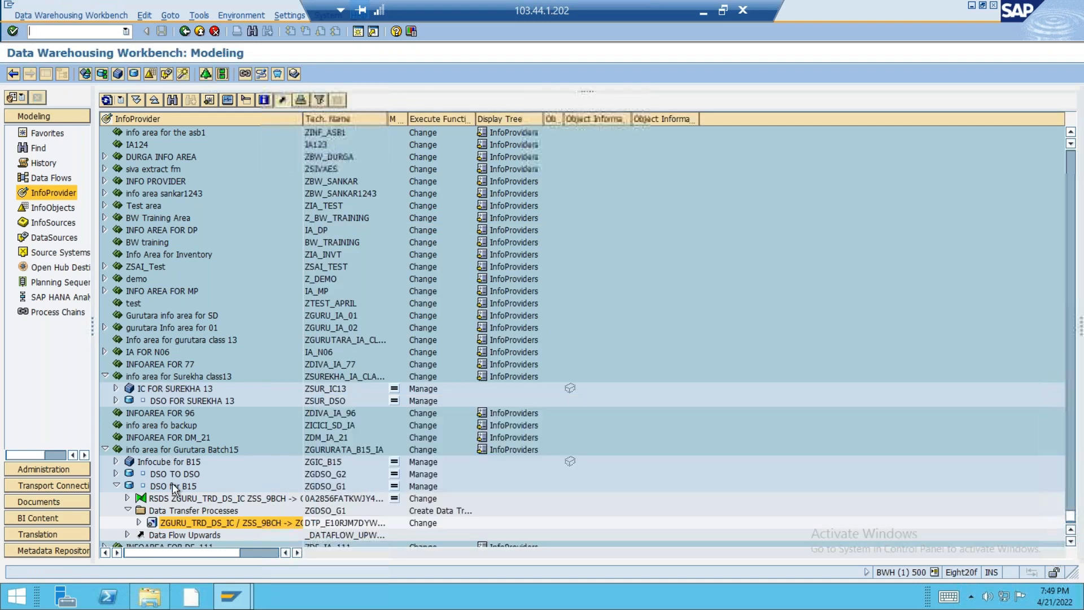
Open the management screen of DSO for B15 and review the transferred and added records of its requests.
{"action": "left_click", "coordinate": [173, 486]}
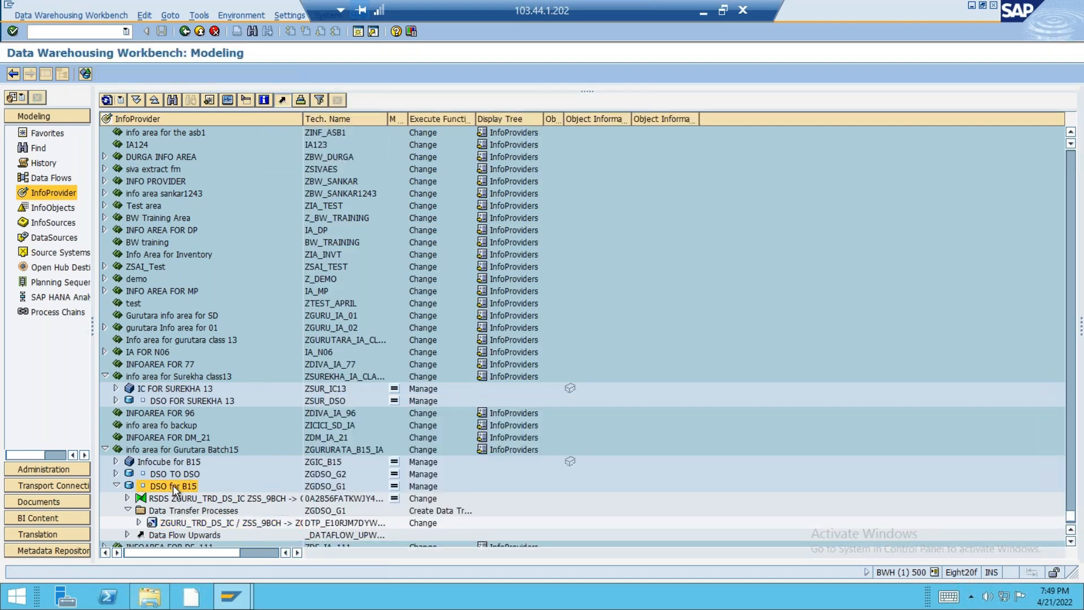
{"action": "right_click", "coordinate": [173, 487]}
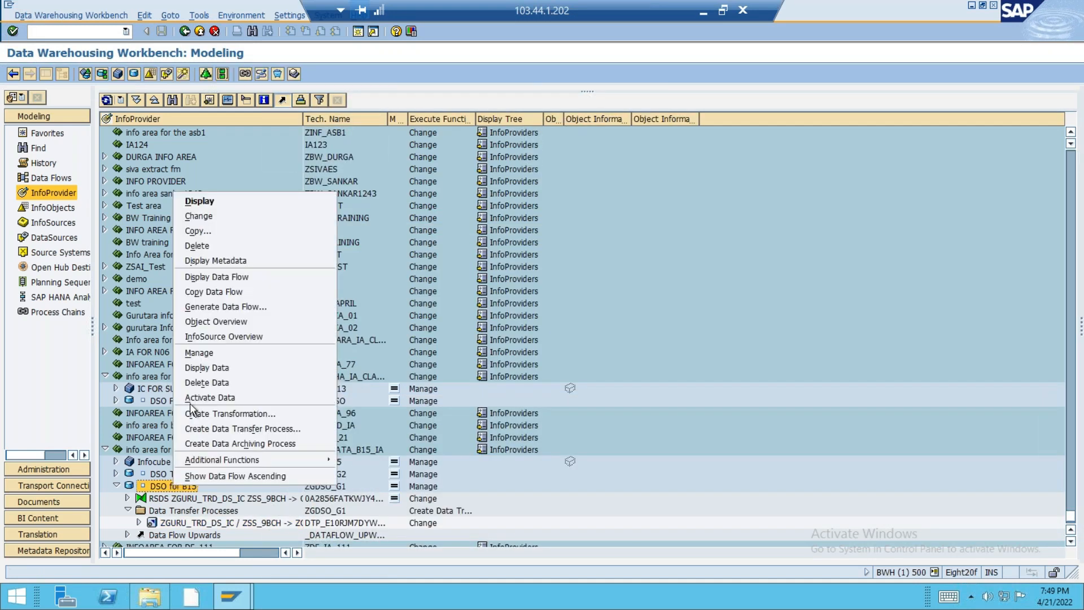
{"action": "left_click", "coordinate": [216, 353]}
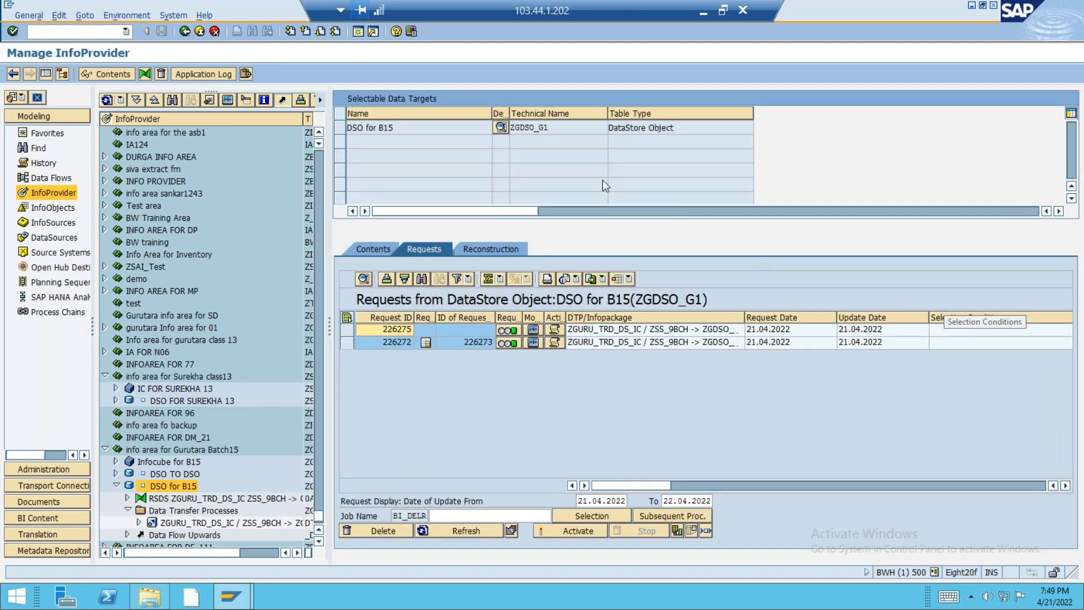
{"action": "left_click", "coordinate": [1021, 485]}
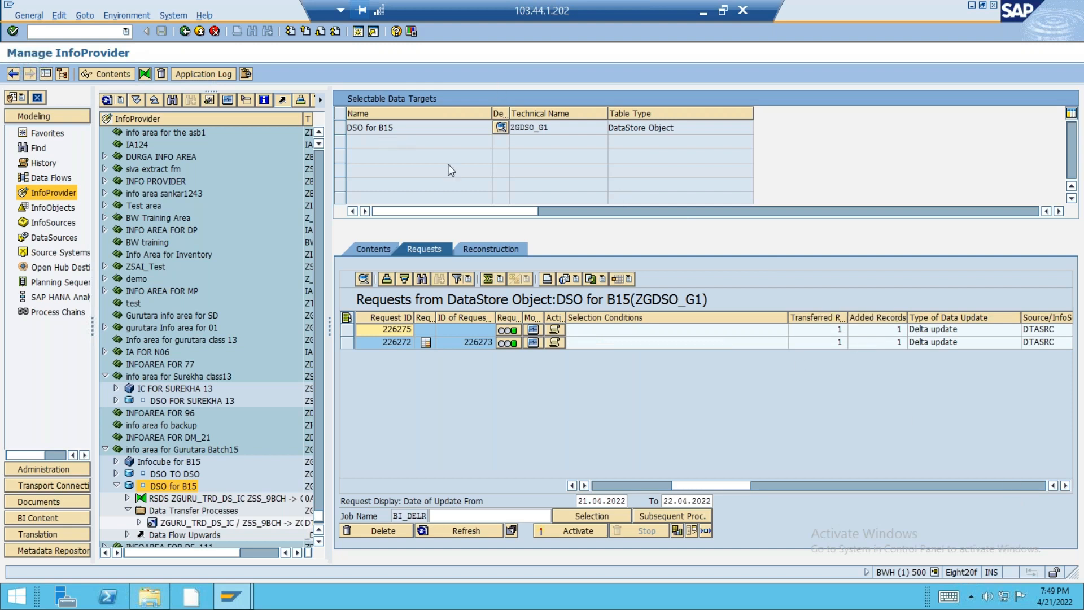
Display all entries of the new data table of DSO for B15, and return to its contents view.
{"action": "left_click", "coordinate": [378, 248]}
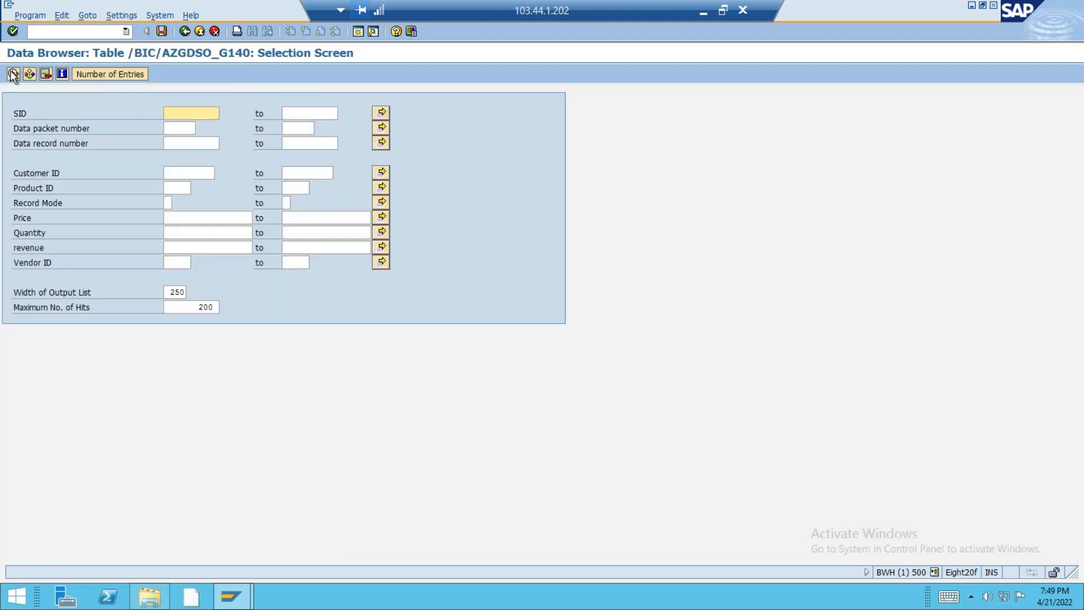
{"action": "left_click", "coordinate": [13, 74]}
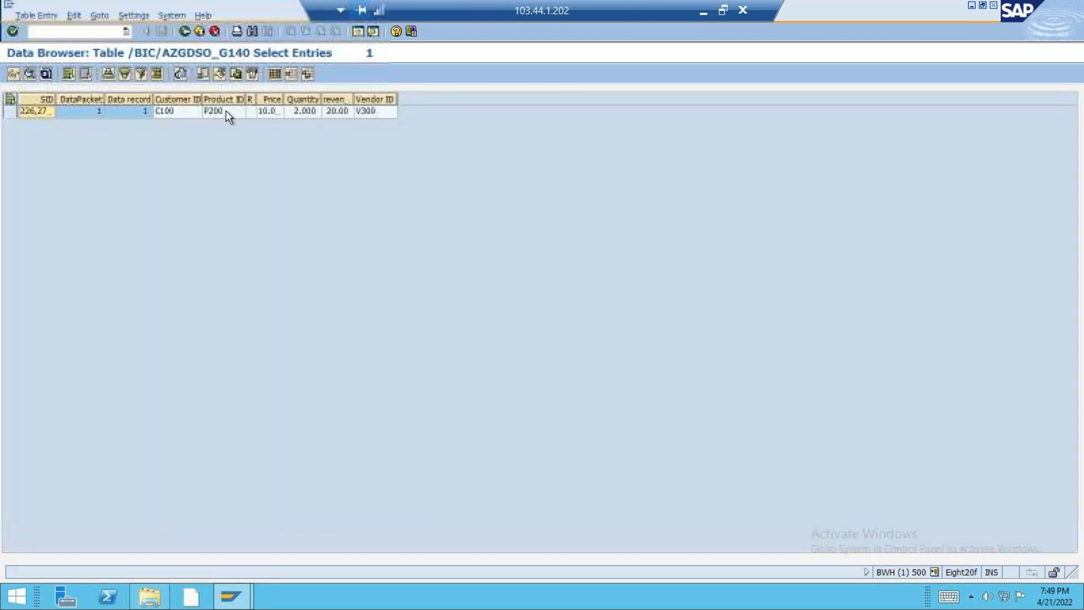
{"action": "left_click", "coordinate": [184, 31]}
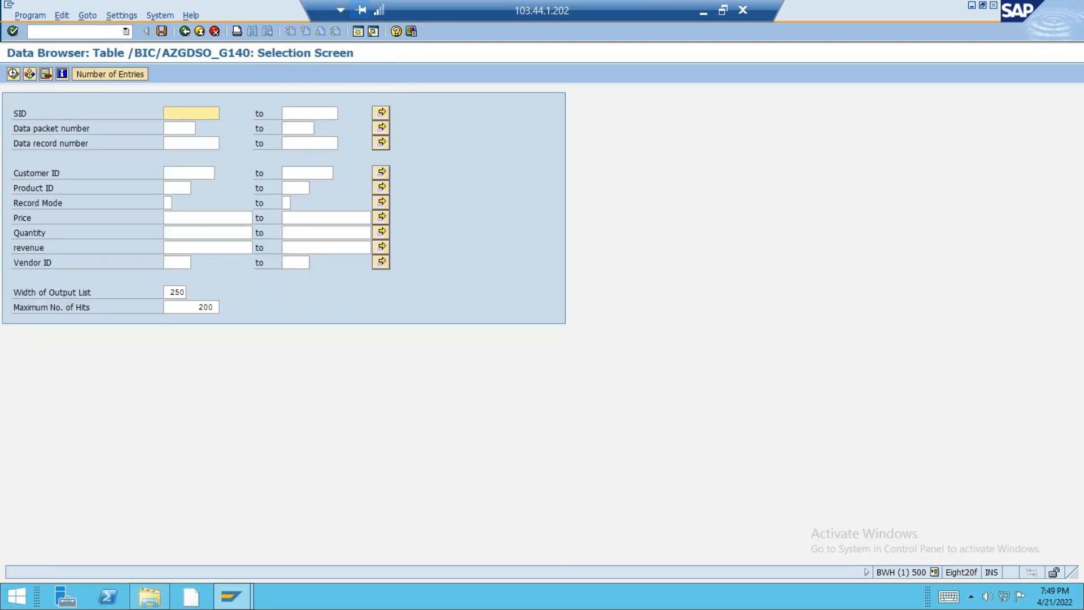
{"action": "left_click", "coordinate": [185, 32]}
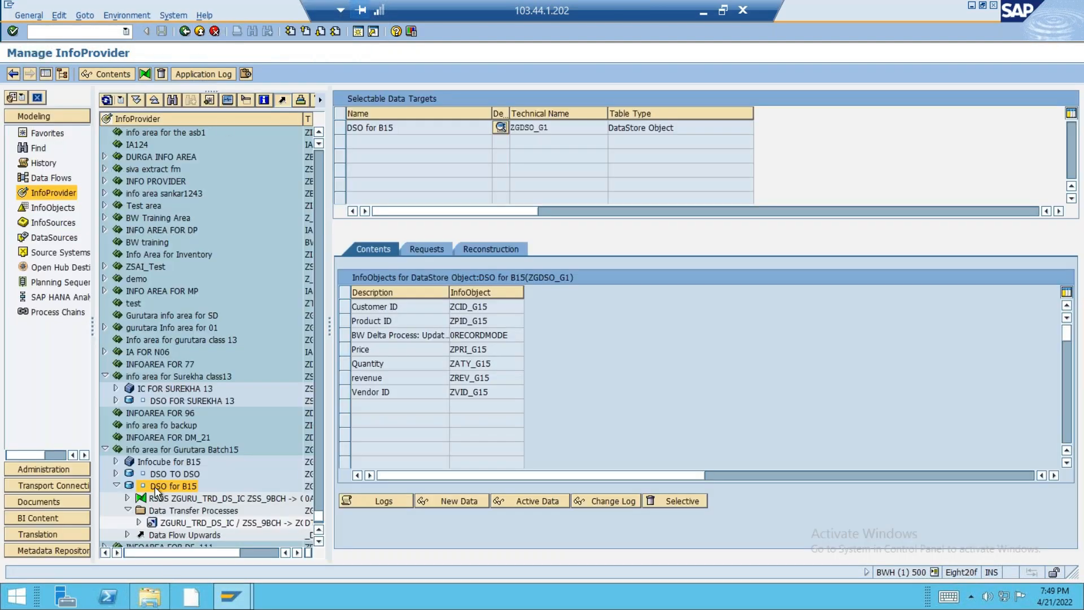
Activate the newly loaded request in DSO for B15, refresh its activation status and close the activation window.
{"action": "right_click", "coordinate": [154, 486]}
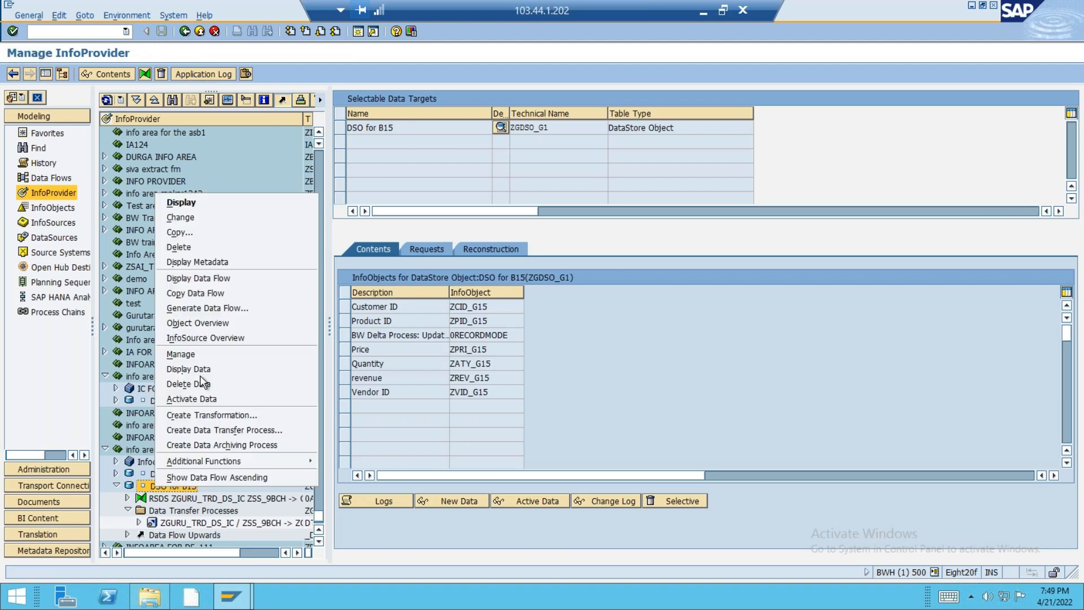
{"action": "left_click", "coordinate": [199, 399]}
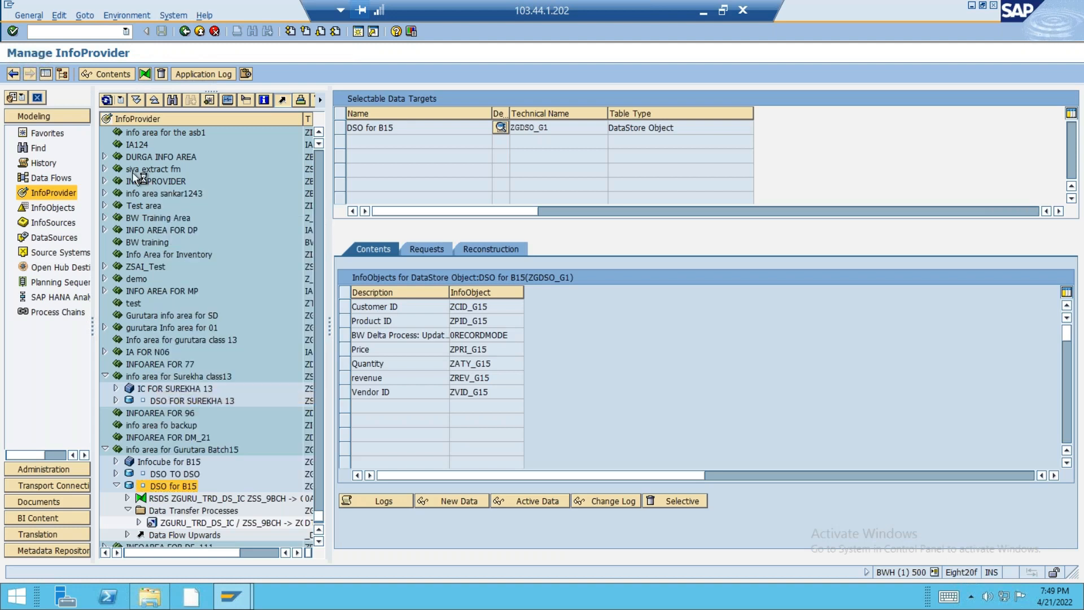
{"action": "left_click", "coordinate": [87, 472]}
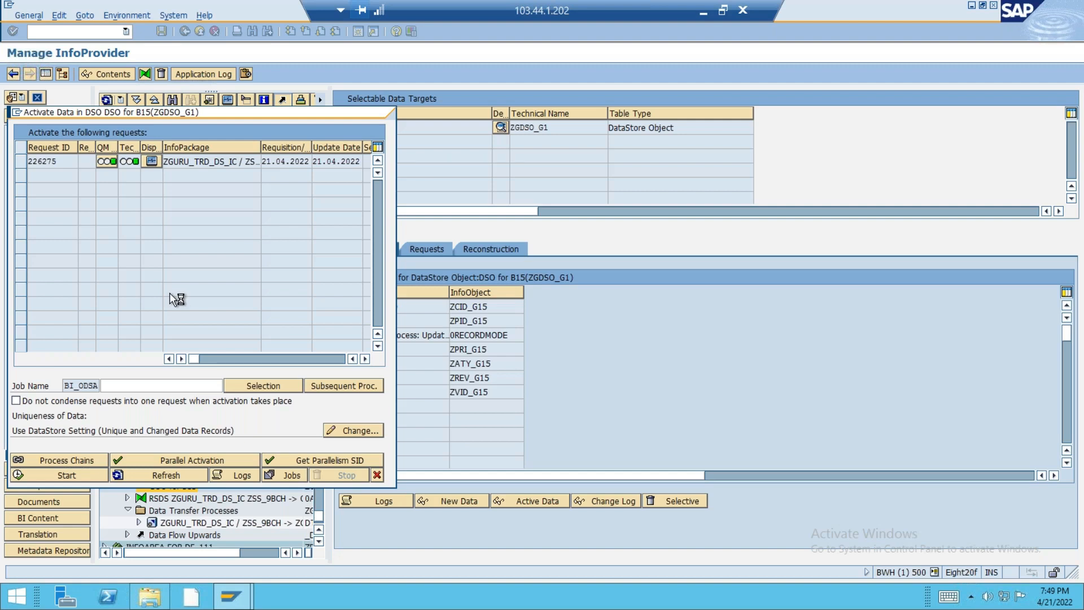
{"action": "left_click", "coordinate": [170, 474]}
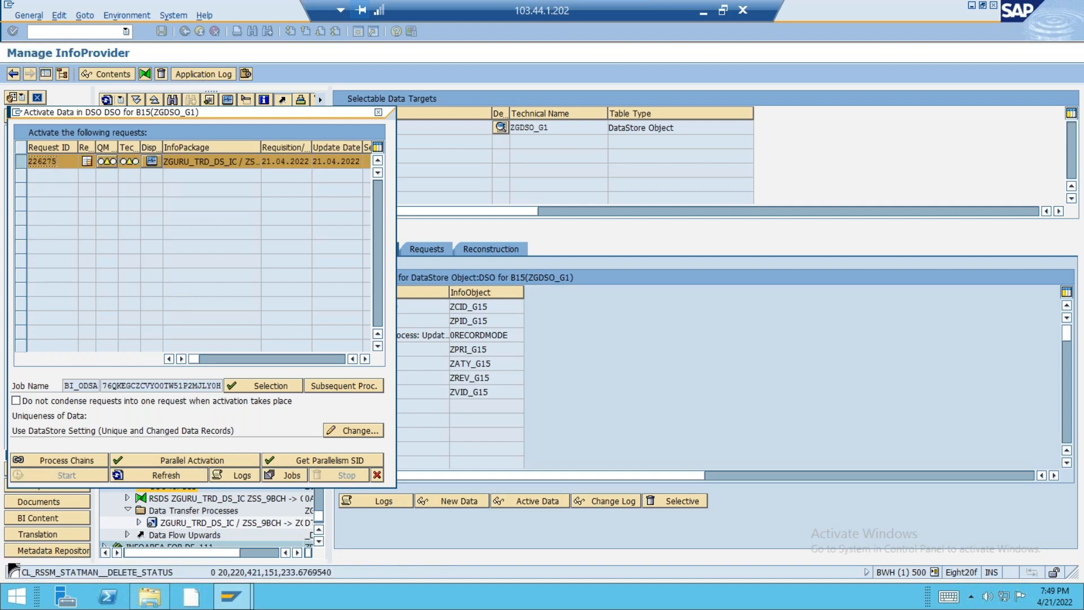
{"action": "left_click", "coordinate": [170, 474]}
{"action": "left_click", "coordinate": [376, 476]}
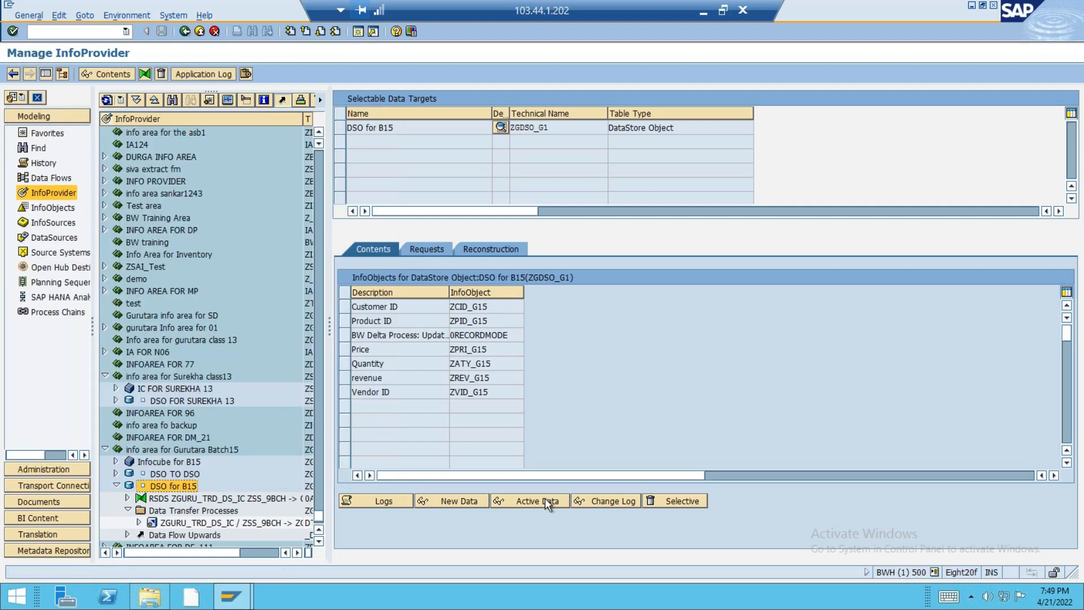
Check the number of entries in the active data table of DSO for B15, display its records and return.
{"action": "left_click", "coordinate": [544, 499]}
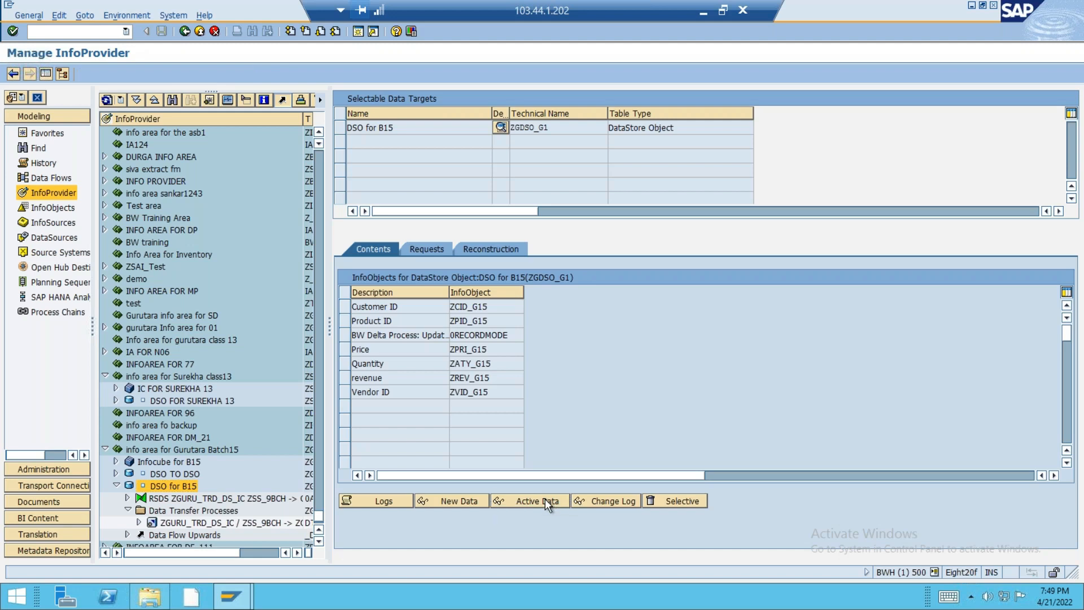
{"action": "left_click", "coordinate": [102, 75]}
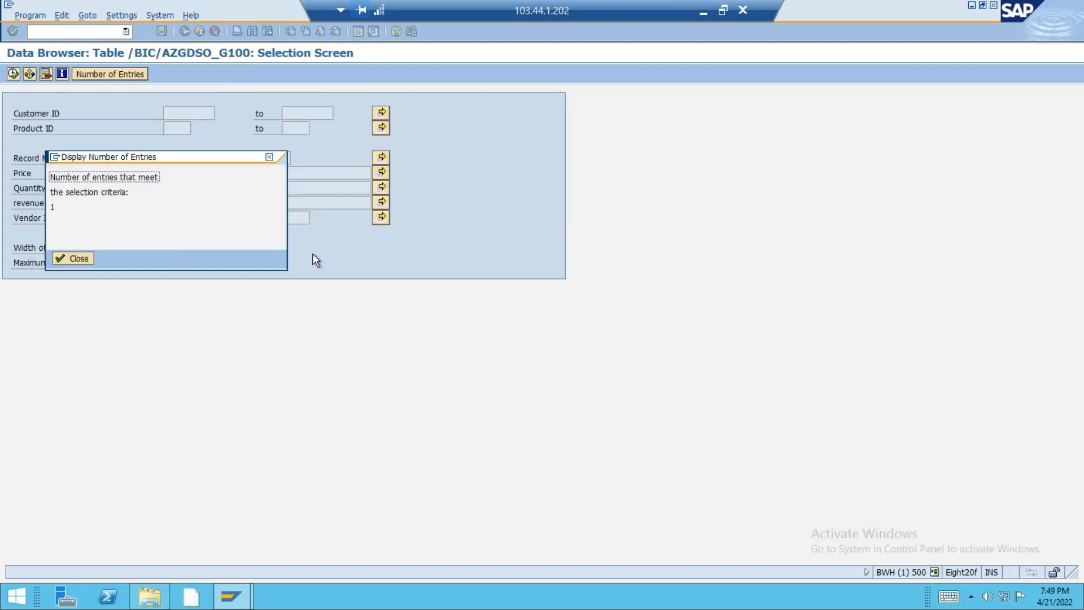
{"action": "left_click", "coordinate": [67, 258]}
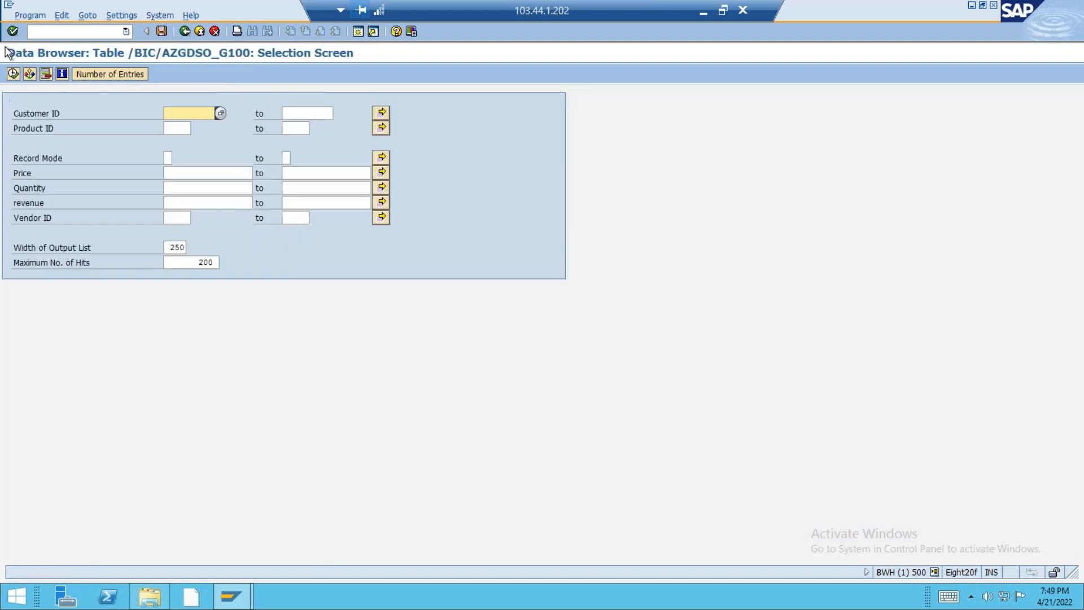
{"action": "left_click", "coordinate": [12, 74]}
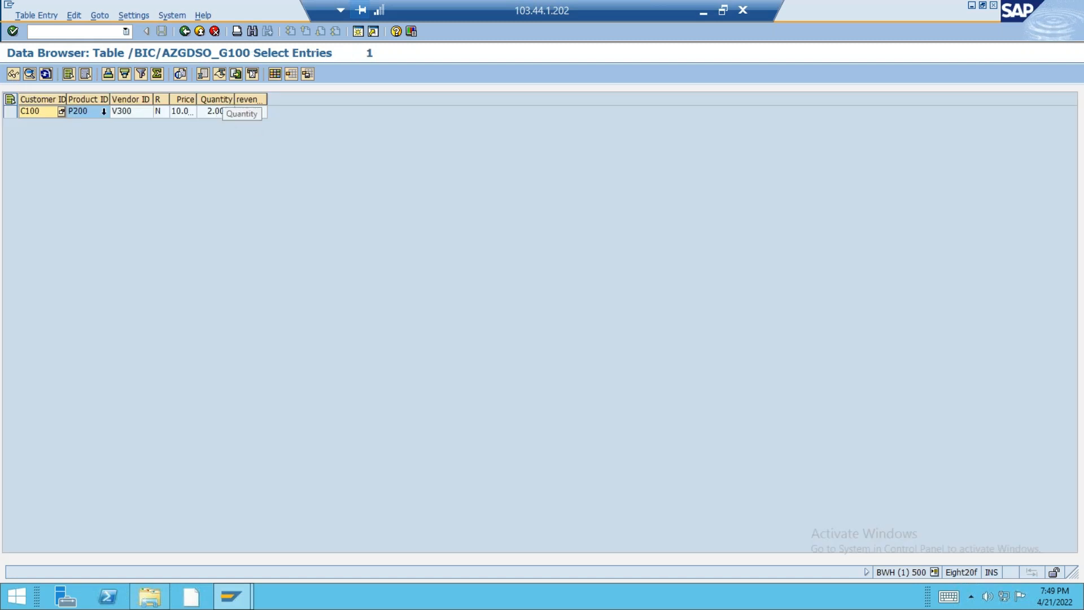
{"action": "left_click", "coordinate": [186, 33]}
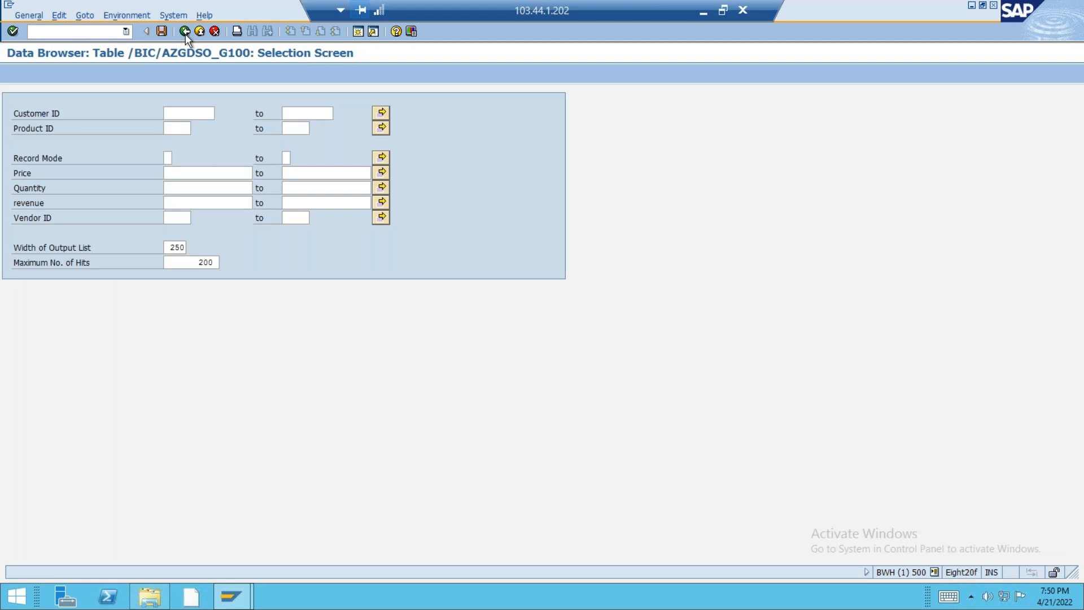
{"action": "left_click", "coordinate": [186, 33]}
Display all entries of the change log table of DSO for B15 and select the record for customer C100.
{"action": "left_click", "coordinate": [615, 435]}
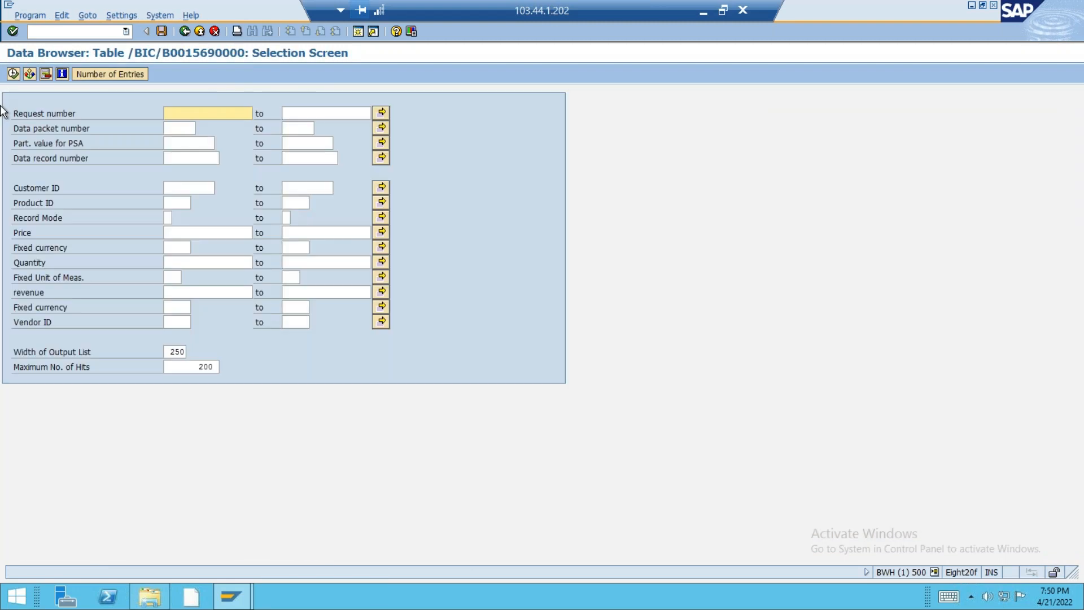
{"action": "left_click", "coordinate": [12, 74]}
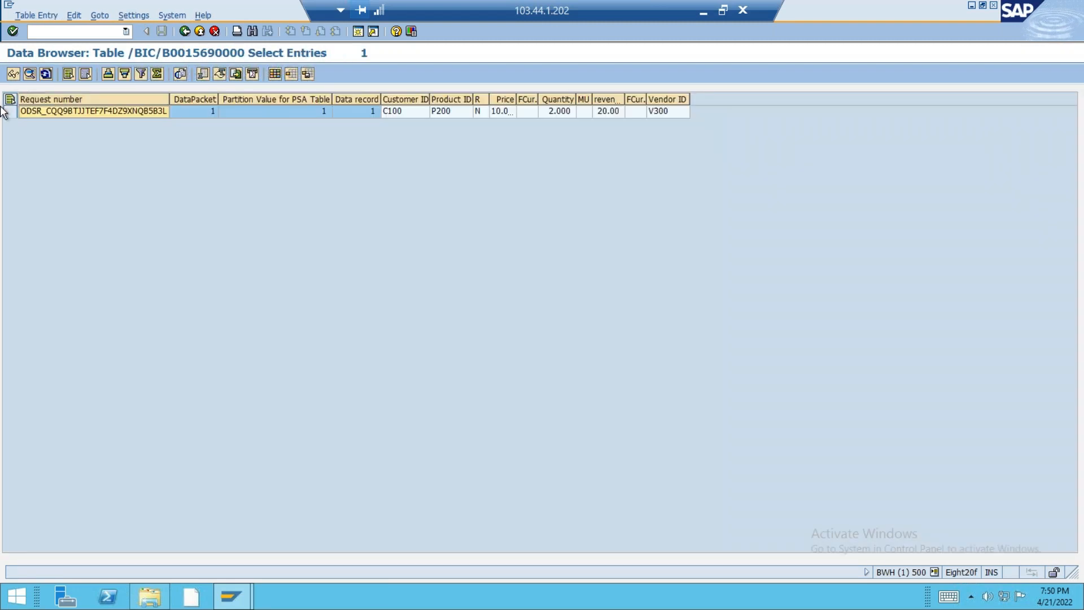
{"action": "left_click", "coordinate": [11, 111]}
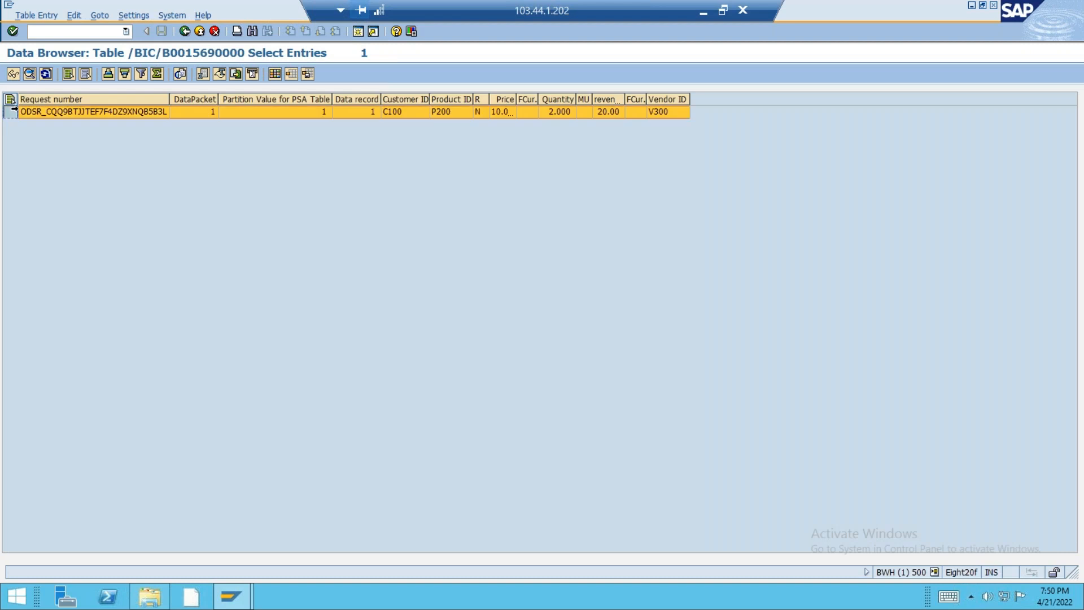